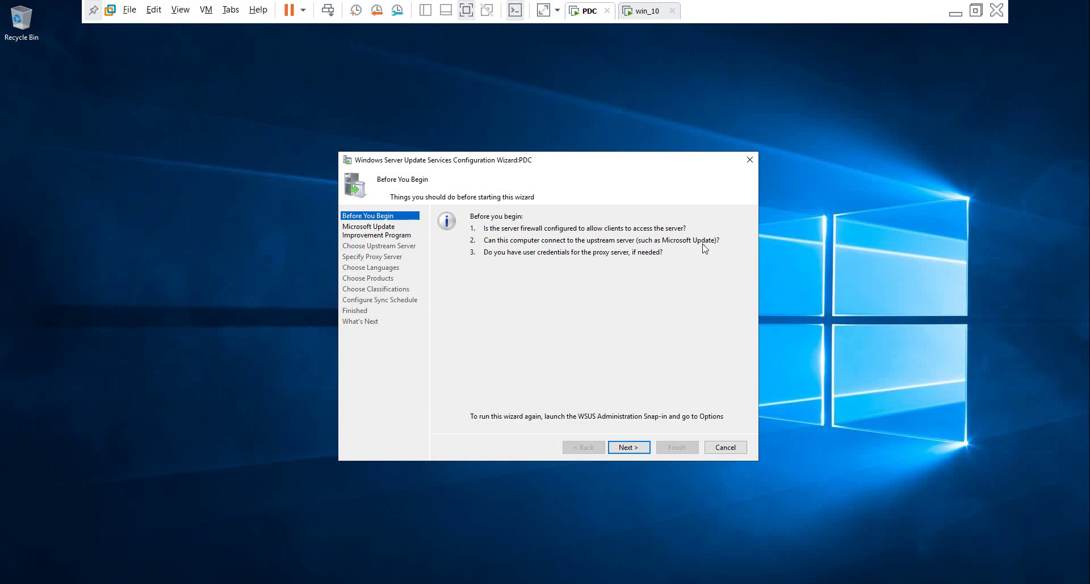
# Switch to Paint and handwrite WSUS below client in the maadi ellipse, adding a freehand stroke toward the zag WSUS ellipse
pyautogui.click(956, 13)
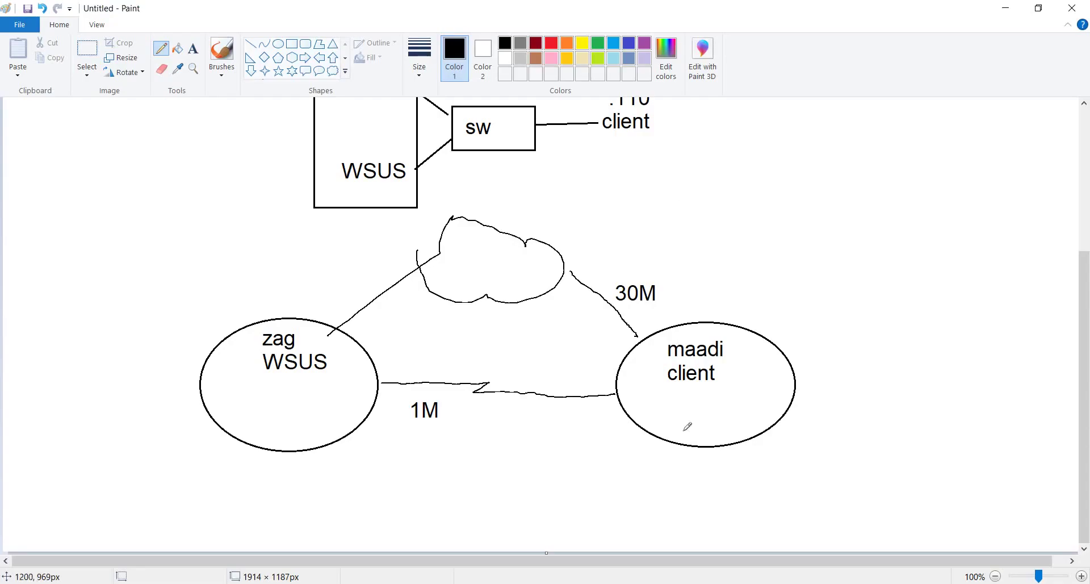
pyautogui.moveTo(662, 404)
pyautogui.mouseDown()
pyautogui.moveTo(677, 417)
pyautogui.moveTo(680, 396)
pyautogui.moveTo(690, 416)
pyautogui.moveTo(716, 398)
pyautogui.moveTo(720, 427)
pyautogui.mouseUp()
pyautogui.moveTo(330, 347); pyautogui.dragTo(326, 378)
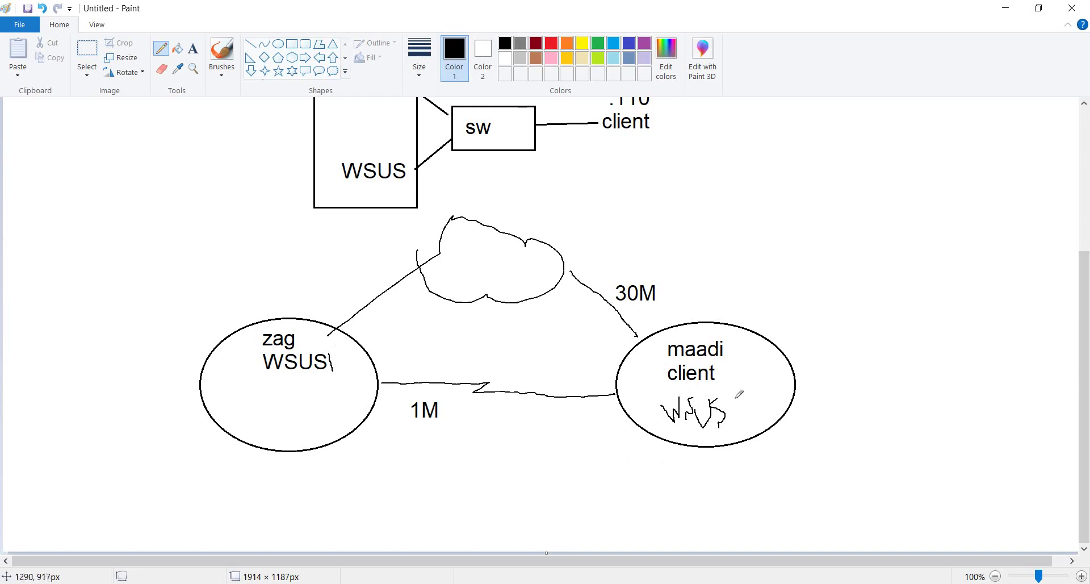
pyautogui.moveTo(726, 407)
pyautogui.mouseDown()
pyautogui.moveTo(733, 398)
pyautogui.moveTo(736, 410)
pyautogui.mouseUp()
pyautogui.moveTo(649, 400)
pyautogui.mouseDown()
pyautogui.moveTo(500, 339)
pyautogui.moveTo(364, 366)
pyautogui.moveTo(380, 369)
pyautogui.mouseUp()
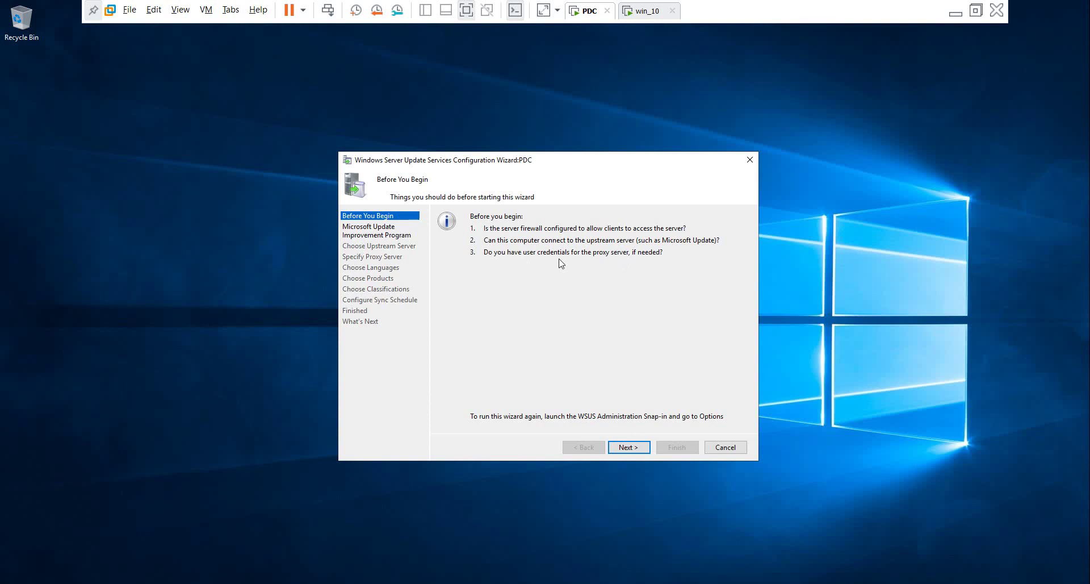
# Proceed past the wizard introduction and opt out of the Microsoft Update Improvement Program
pyautogui.click(639, 448)
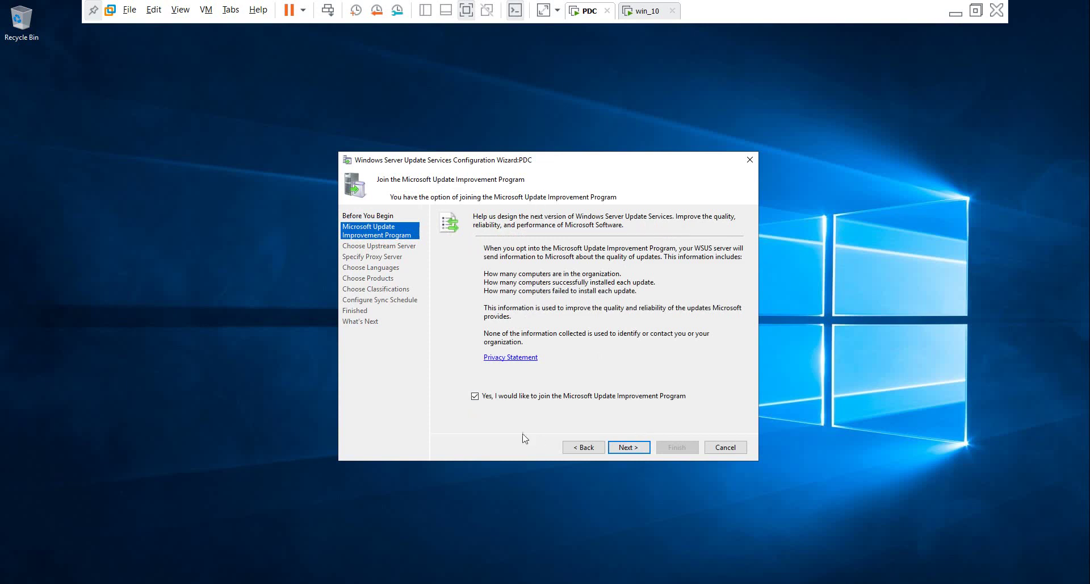
pyautogui.click(475, 396)
pyautogui.click(630, 448)
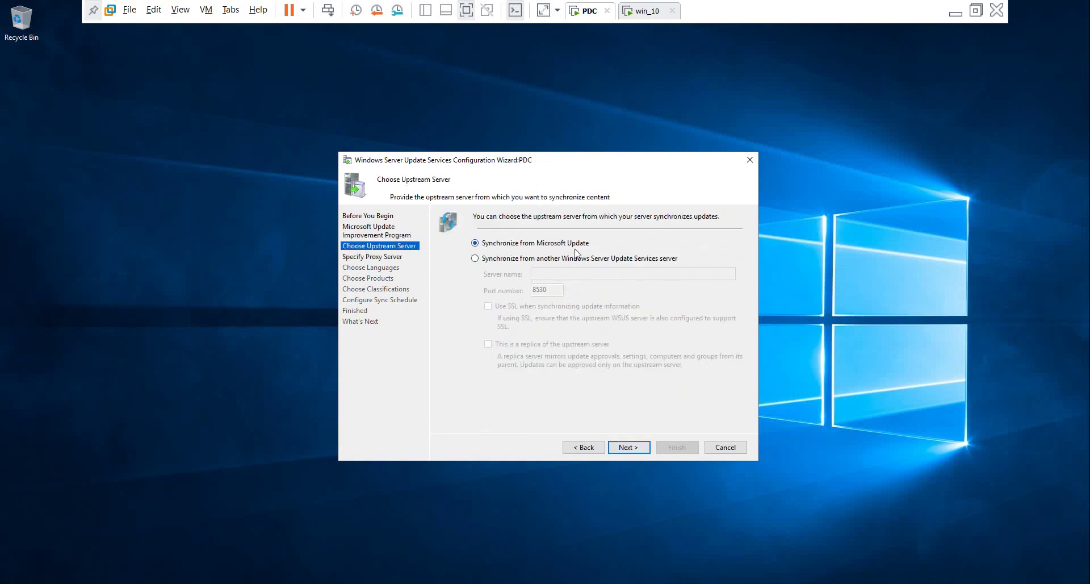
pyautogui.click(529, 260)
pyautogui.click(550, 278)
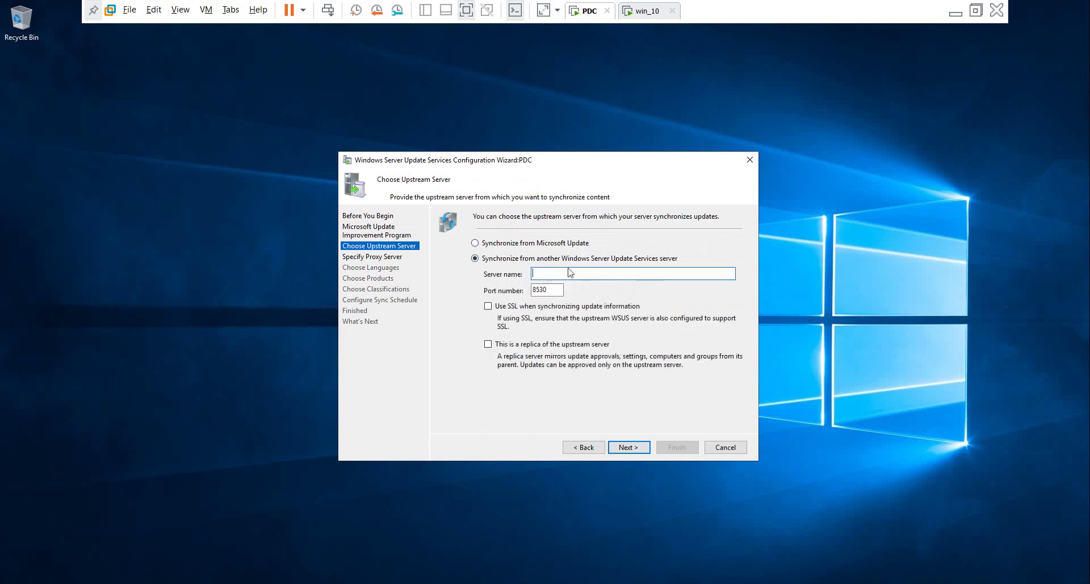
pyautogui.press('Tab')
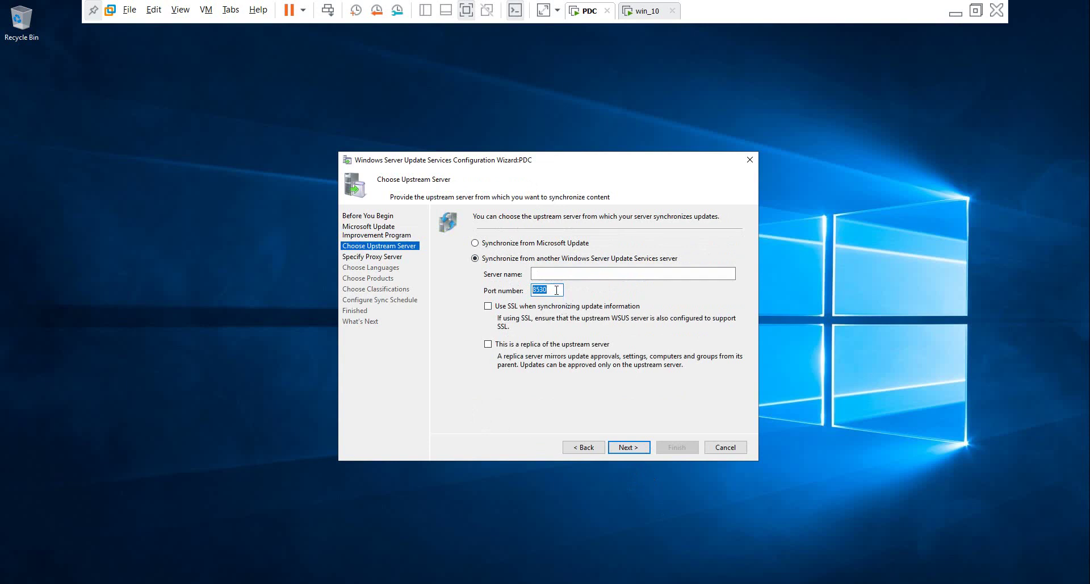
pyautogui.click(558, 290)
pyautogui.click(554, 294)
pyautogui.click(546, 272)
# Set the upstream source to Synchronize from Microsoft Update and continue to the proxy server settings
pyautogui.click(513, 244)
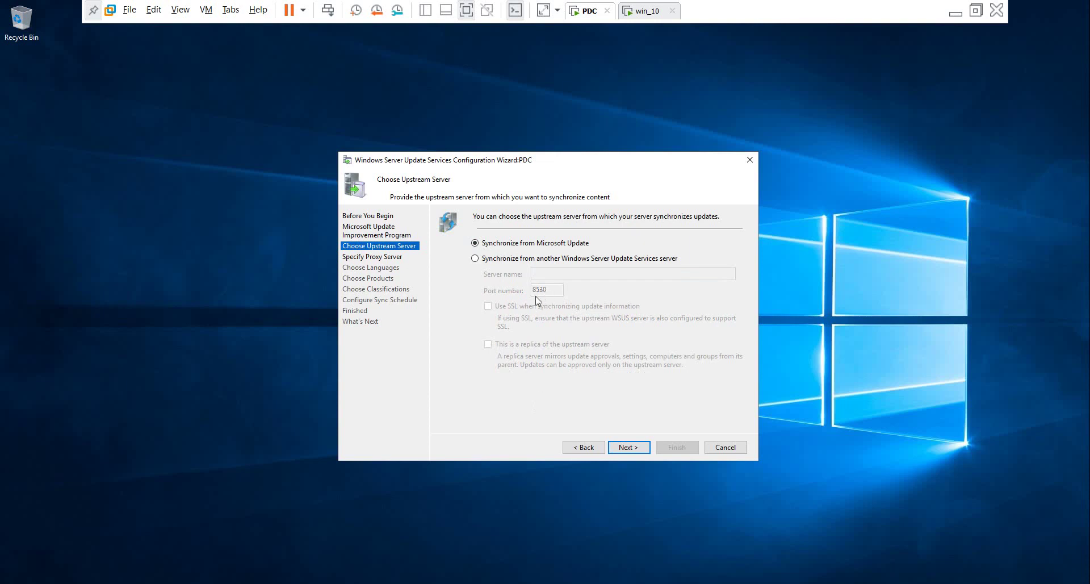
pyautogui.click(631, 448)
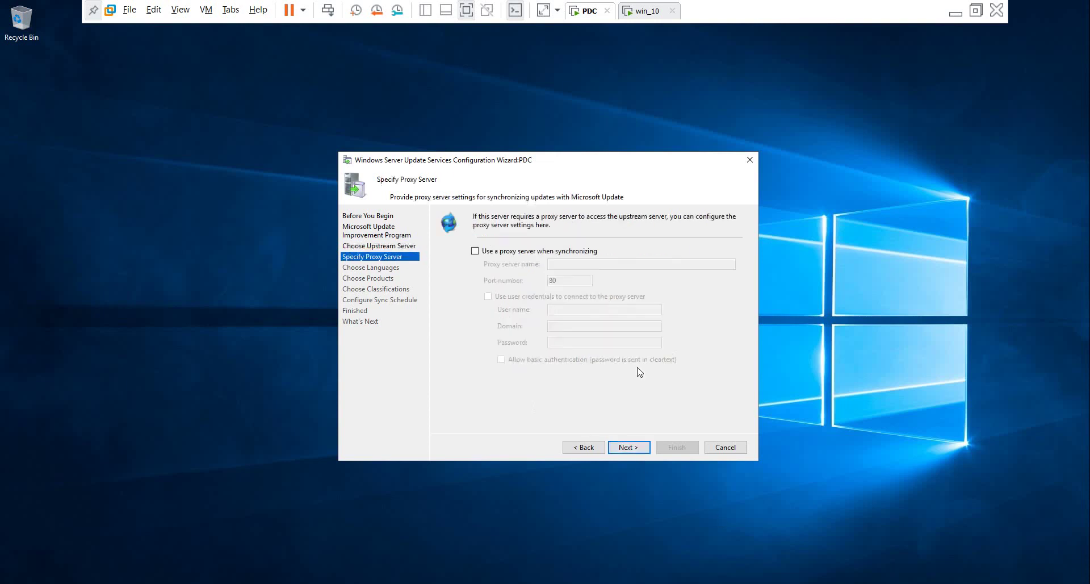
pyautogui.click(550, 255)
pyautogui.click(553, 264)
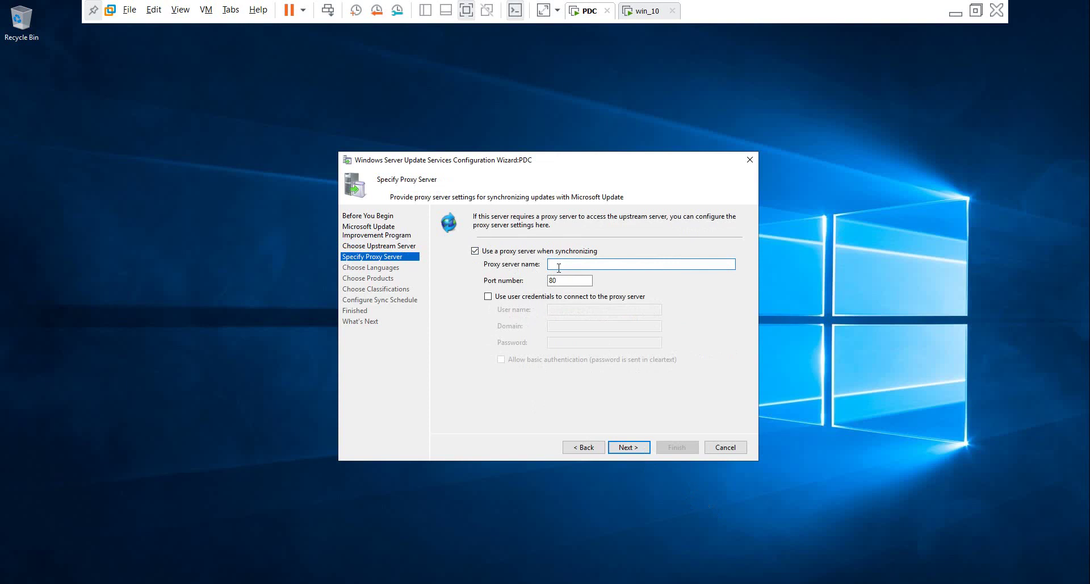
pyautogui.doubleClick(554, 280)
pyautogui.click(582, 282)
pyautogui.click(488, 297)
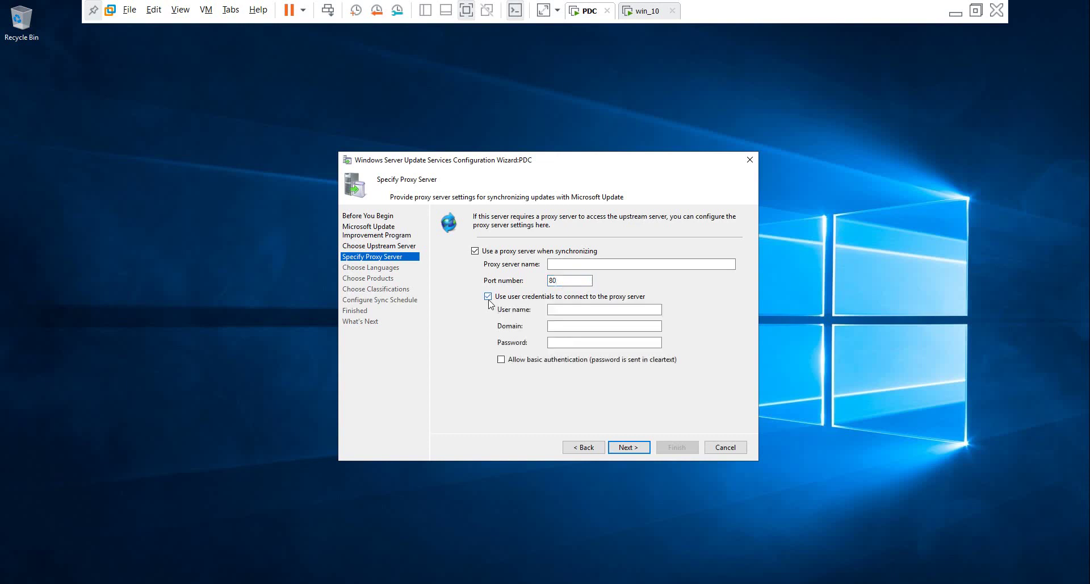
pyautogui.click(570, 327)
pyautogui.click(489, 296)
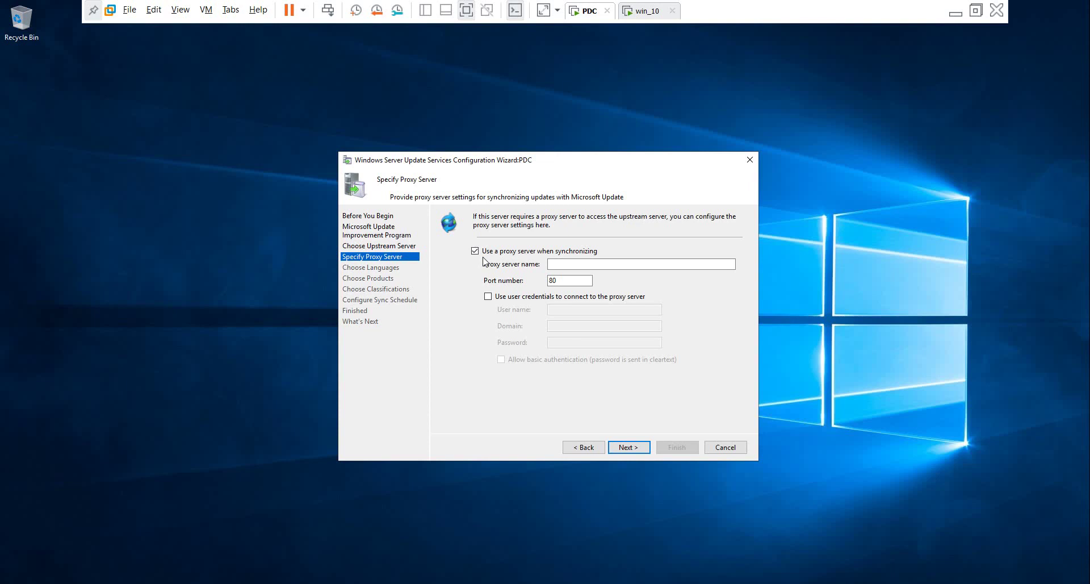
pyautogui.click(475, 251)
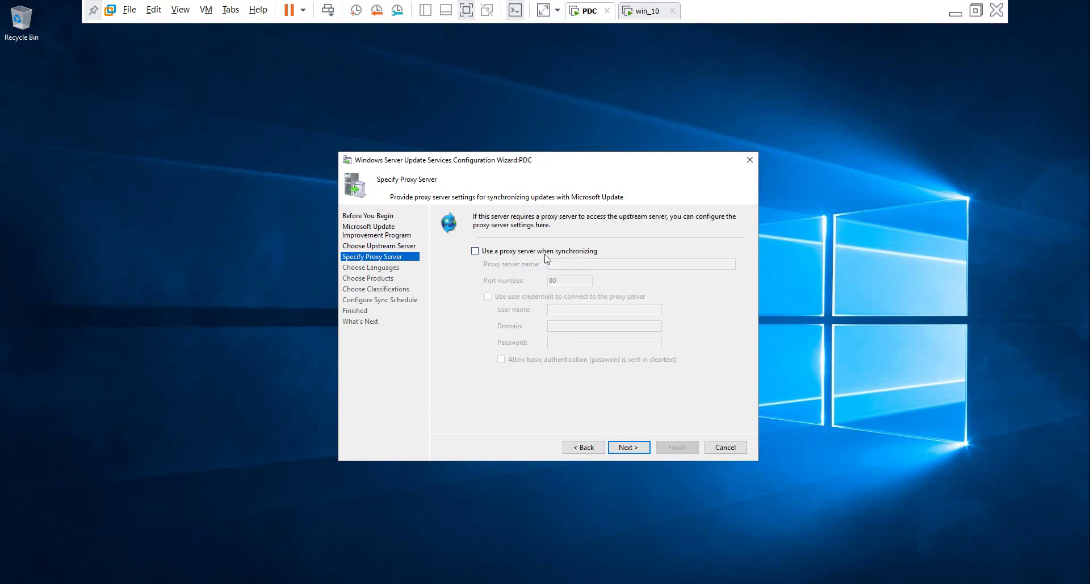
# Continue without a proxy server and start connecting to download update information from Microsoft Update
pyautogui.click(637, 450)
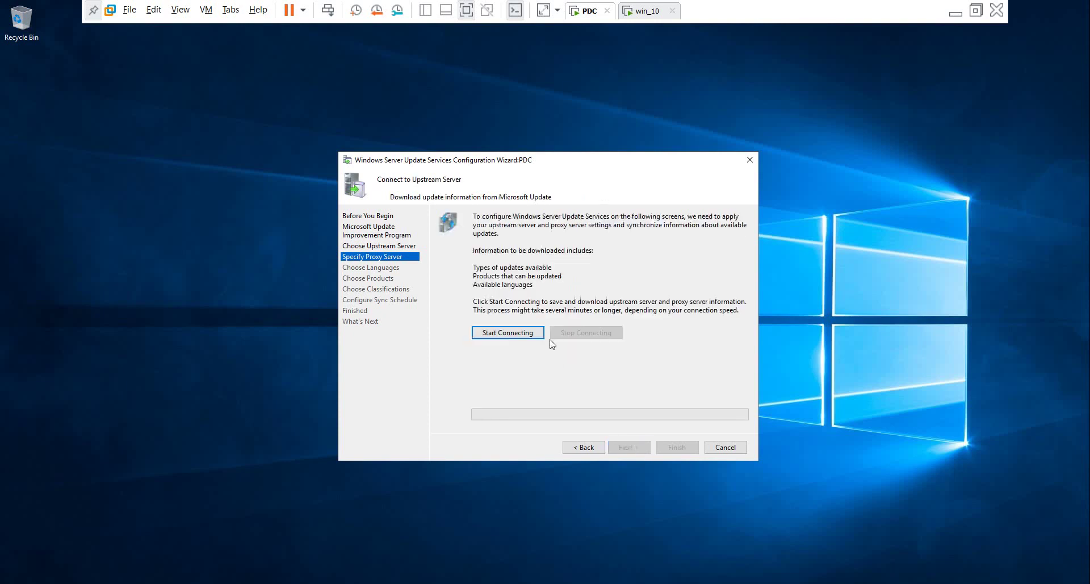
pyautogui.click(514, 335)
pyautogui.click(508, 330)
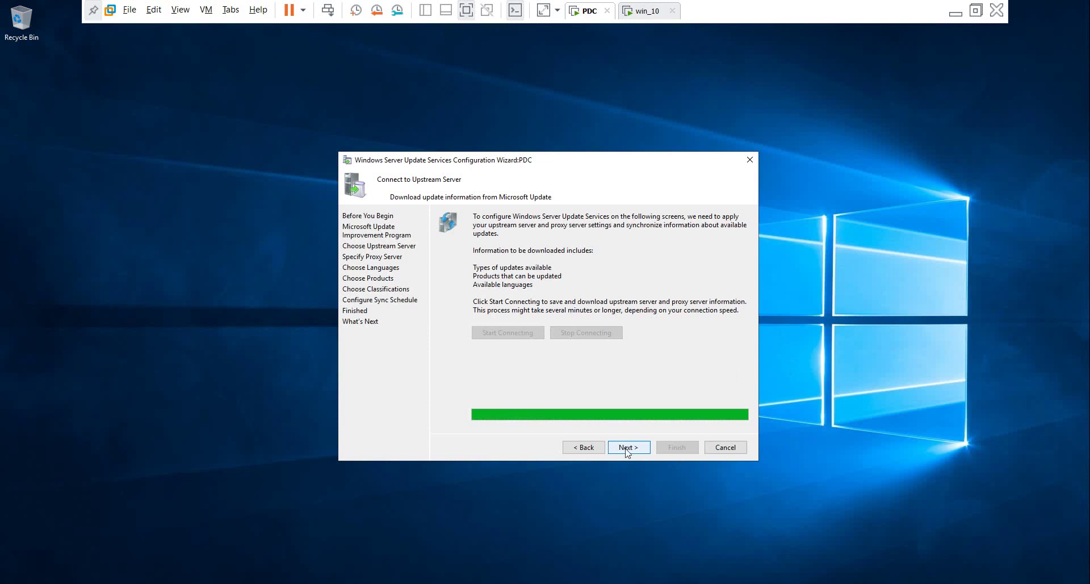
# Proceed to the update languages, keep English as the only one, and continue to the product selection
pyautogui.click(627, 448)
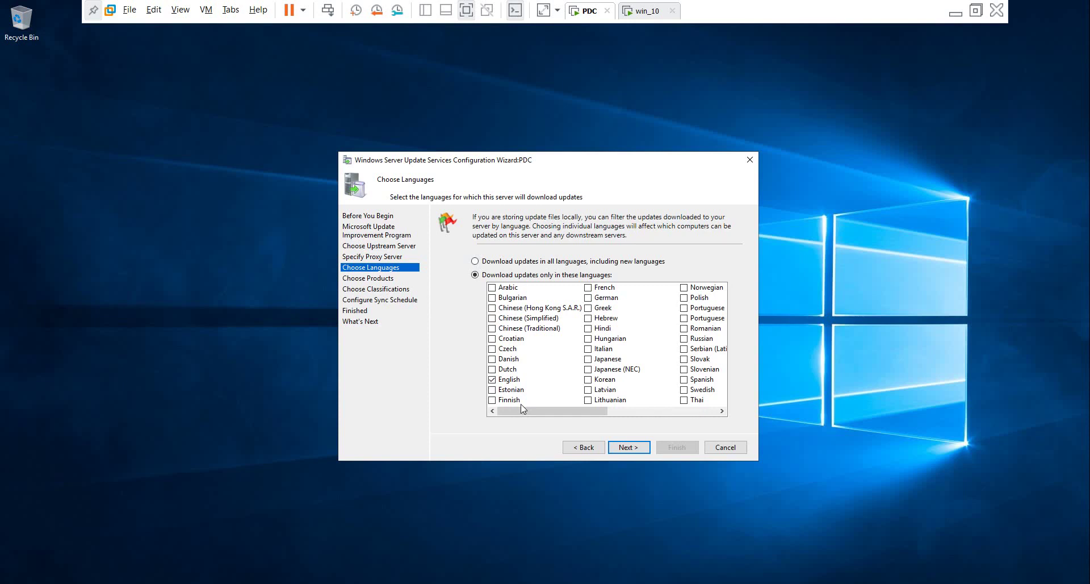
pyautogui.click(636, 449)
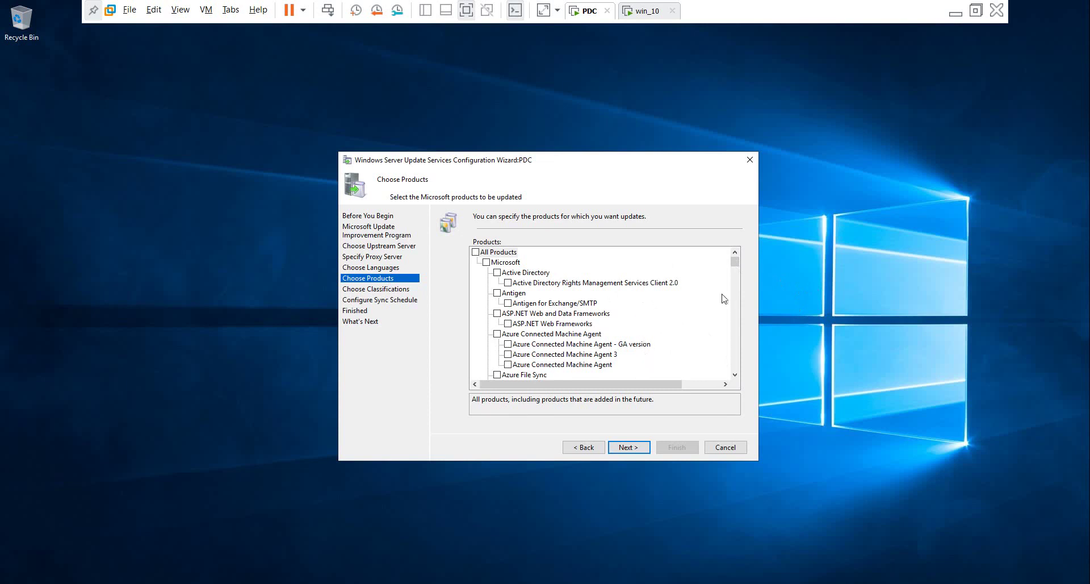
# Look through the full list of Microsoft products and examine which entries in the Windows family are selected for updates
pyautogui.click(540, 273)
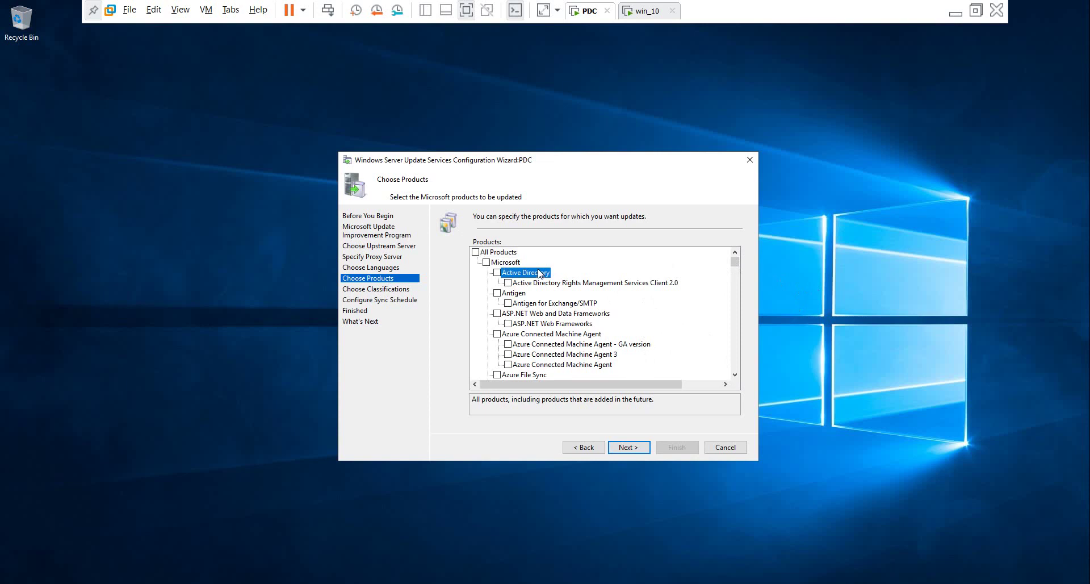
pyautogui.click(538, 316)
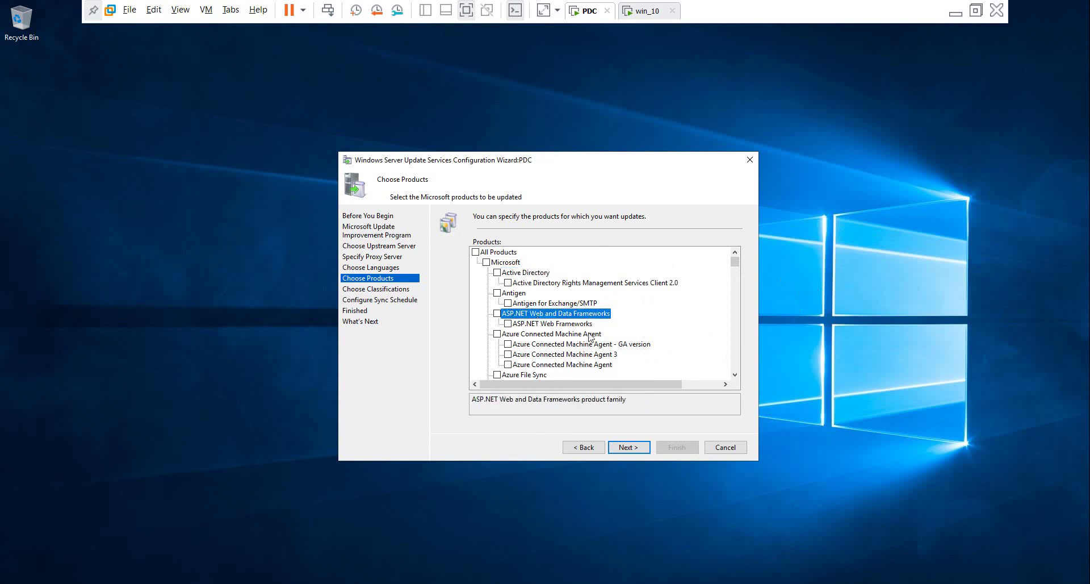
pyautogui.click(540, 335)
pyautogui.scroll(-2, 653, 345)
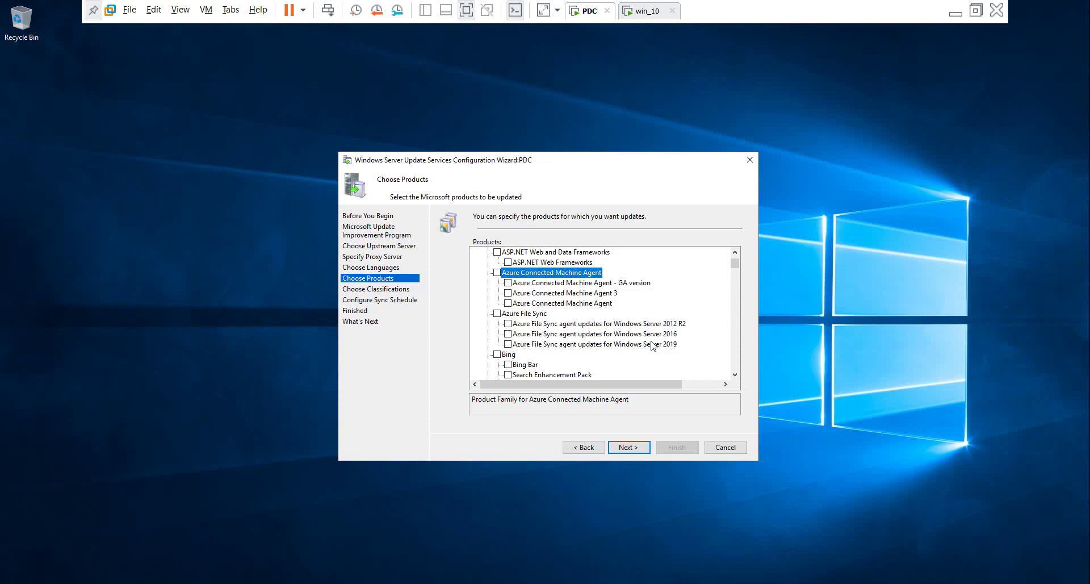
pyautogui.scroll(-1, 651, 344)
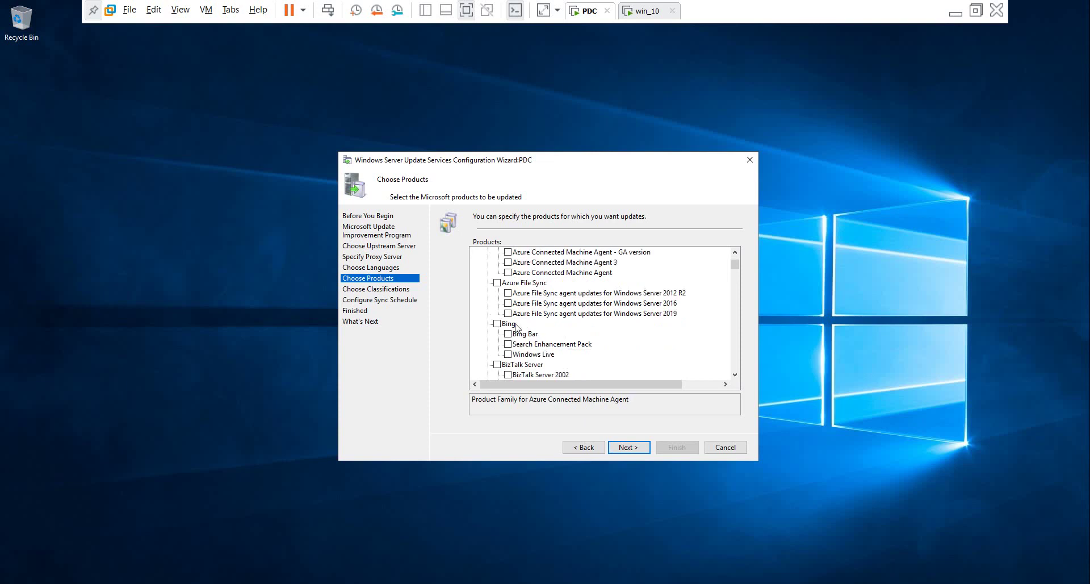
pyautogui.scroll(-4, 575, 358)
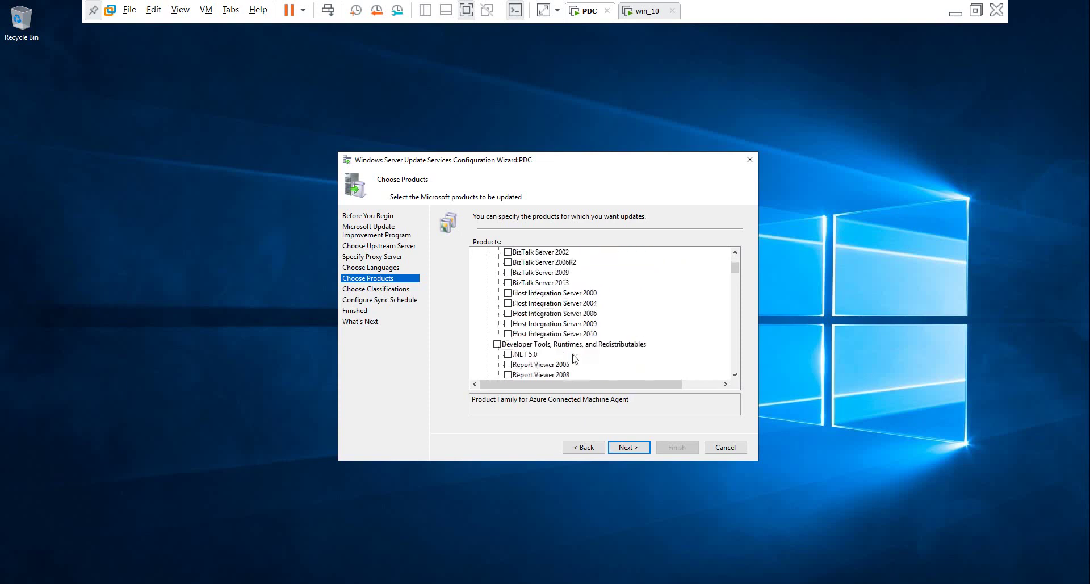
pyautogui.scroll(-6, 575, 357)
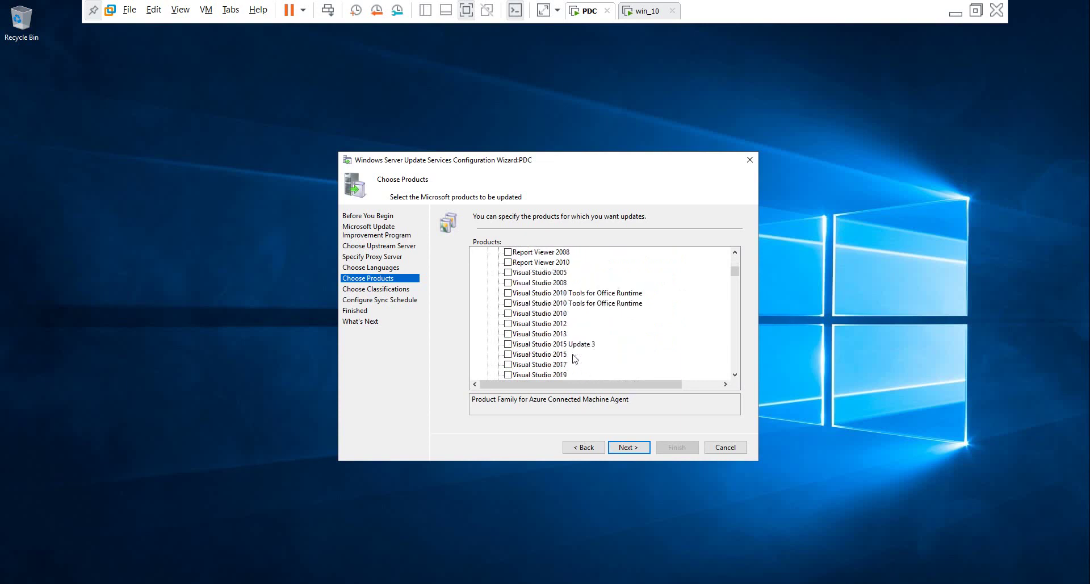
pyautogui.scroll(-3, 575, 358)
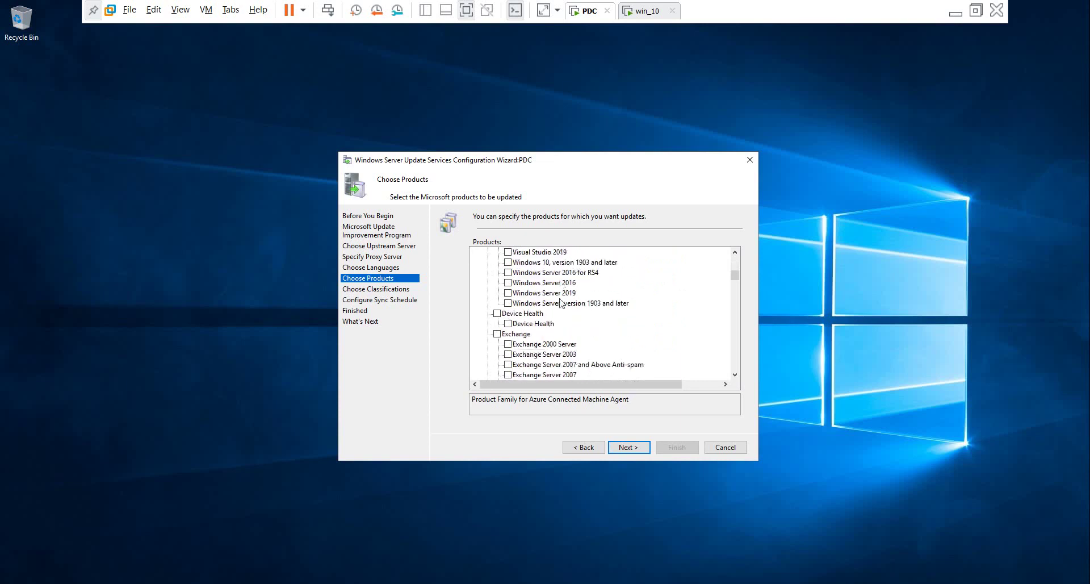
pyautogui.scroll(-4, 557, 340)
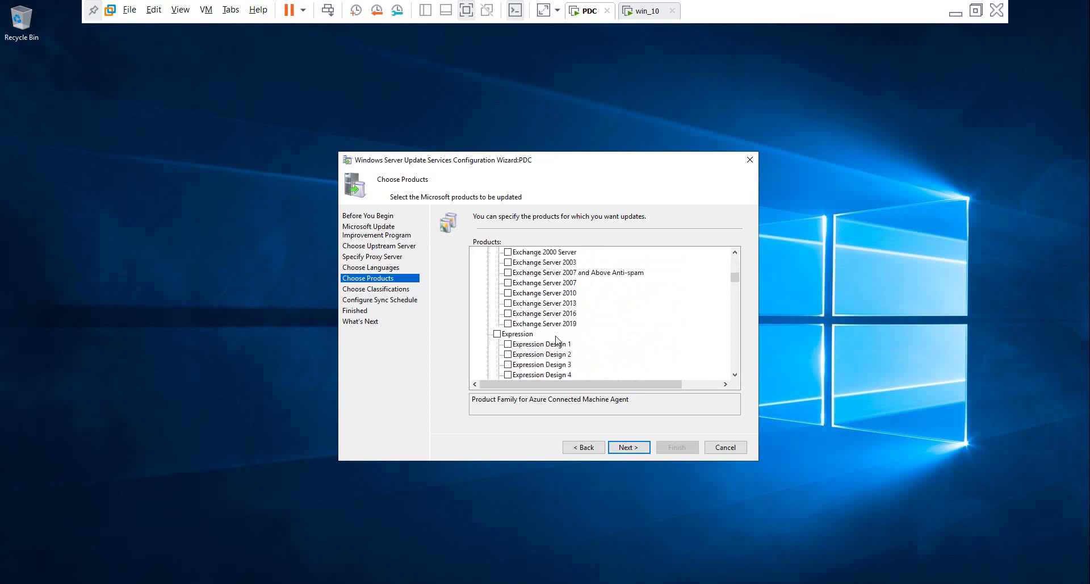
pyautogui.scroll(-3, 557, 341)
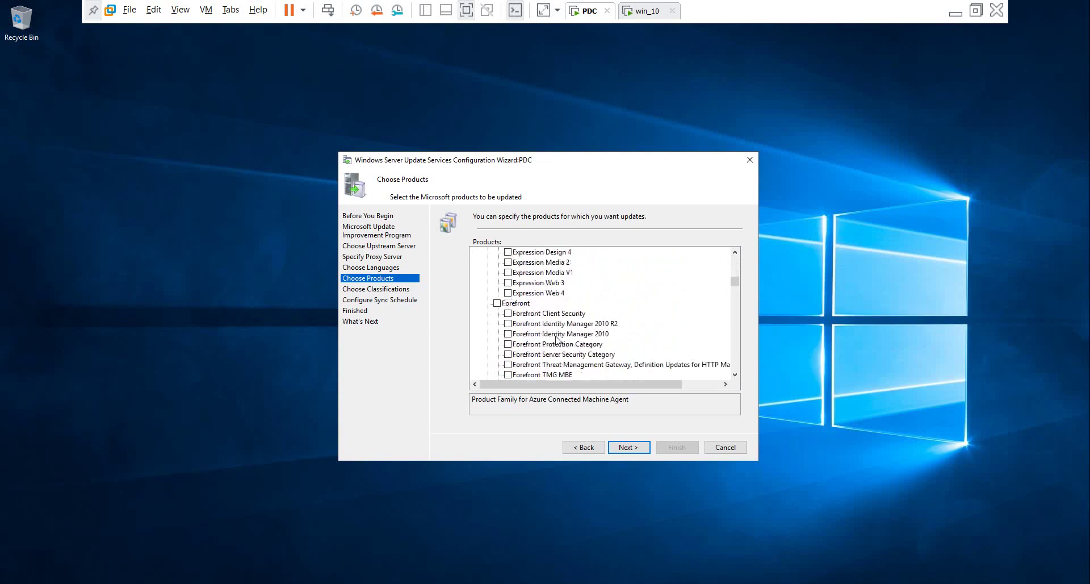
pyautogui.scroll(-2, 557, 339)
pyautogui.scroll(-9, 557, 340)
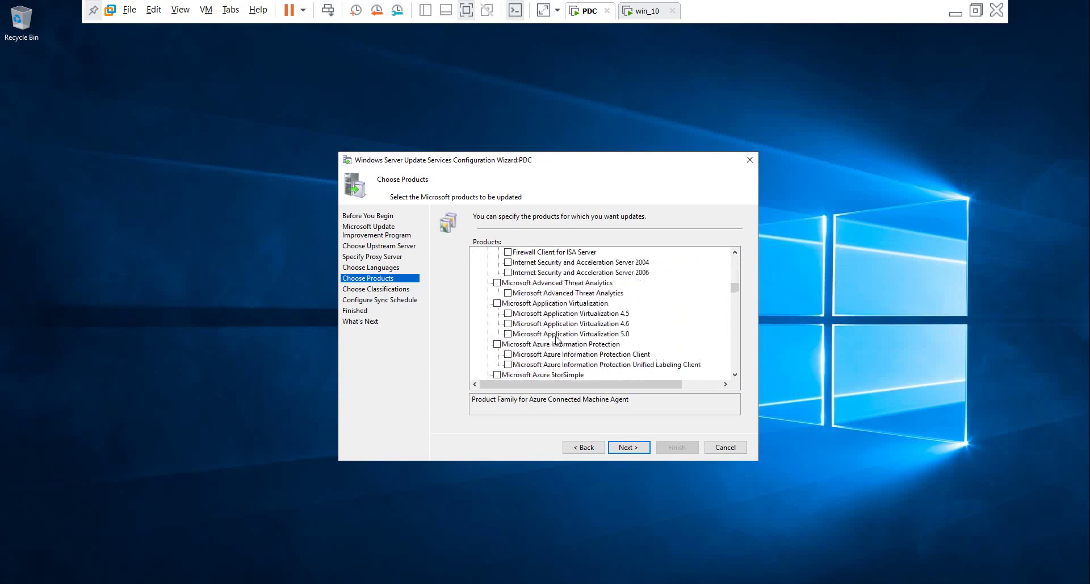
pyautogui.scroll(-20, 557, 339)
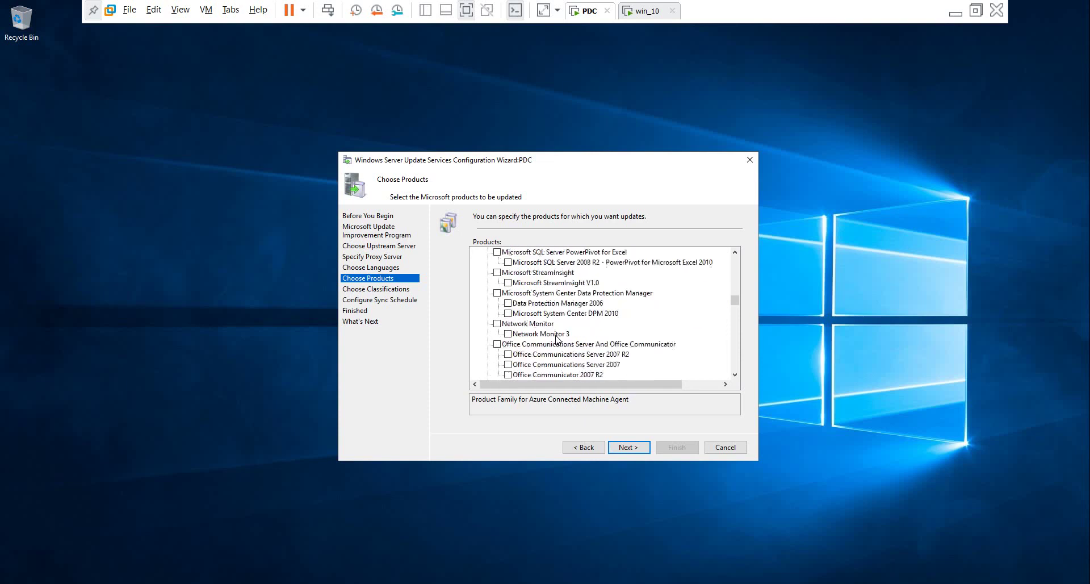
pyautogui.scroll(-6, 557, 339)
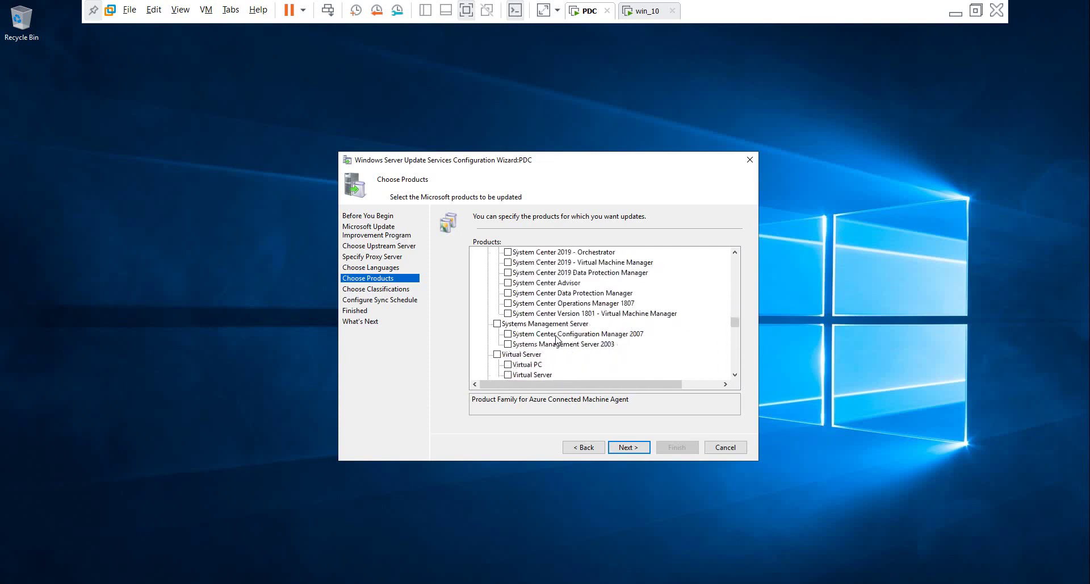
pyautogui.scroll(-20, 556, 339)
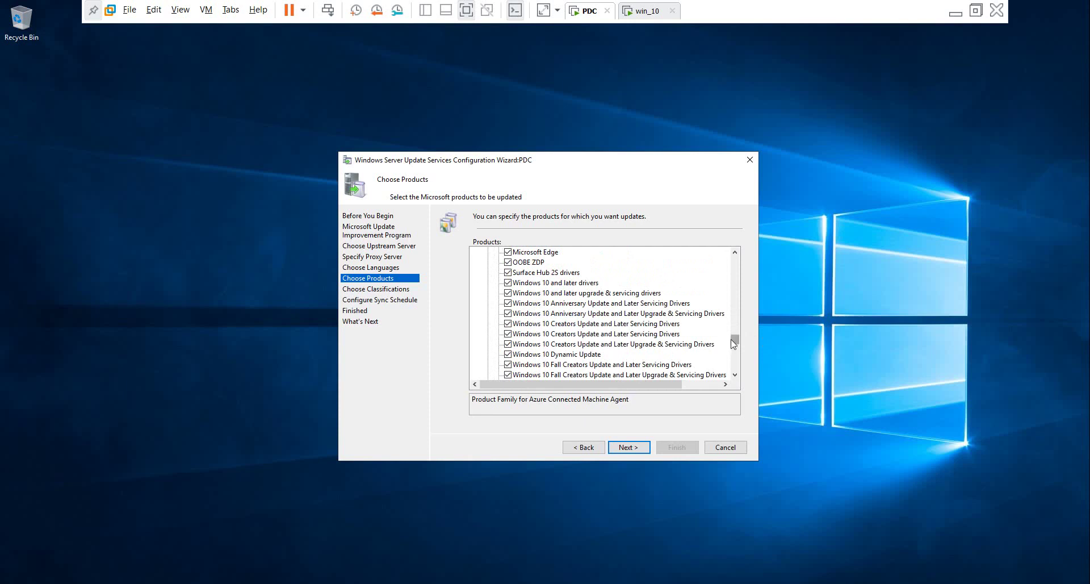
pyautogui.moveTo(734, 343); pyautogui.dragTo(734, 366)
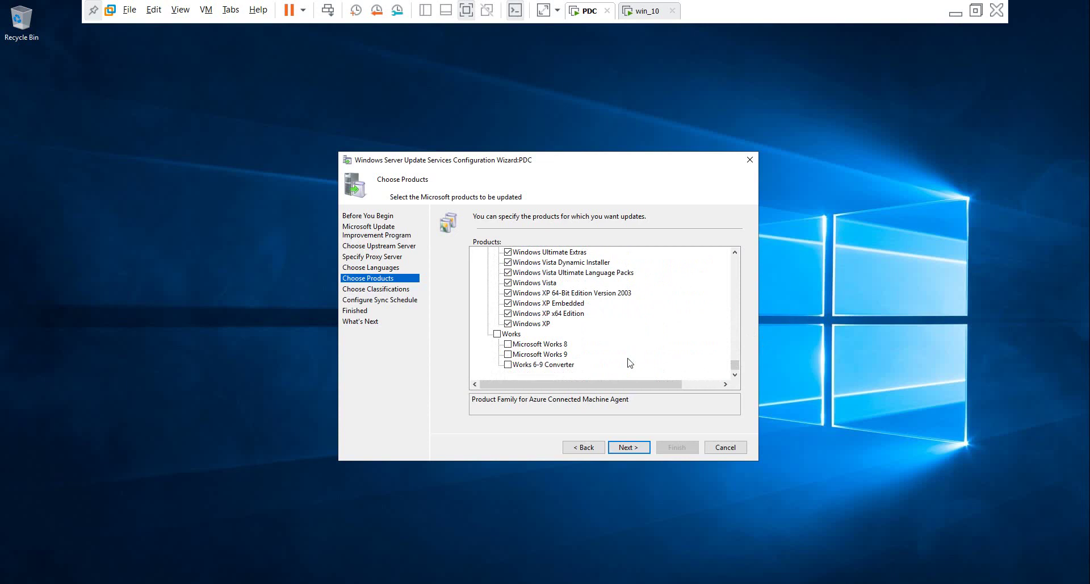
pyautogui.scroll(7, 632, 361)
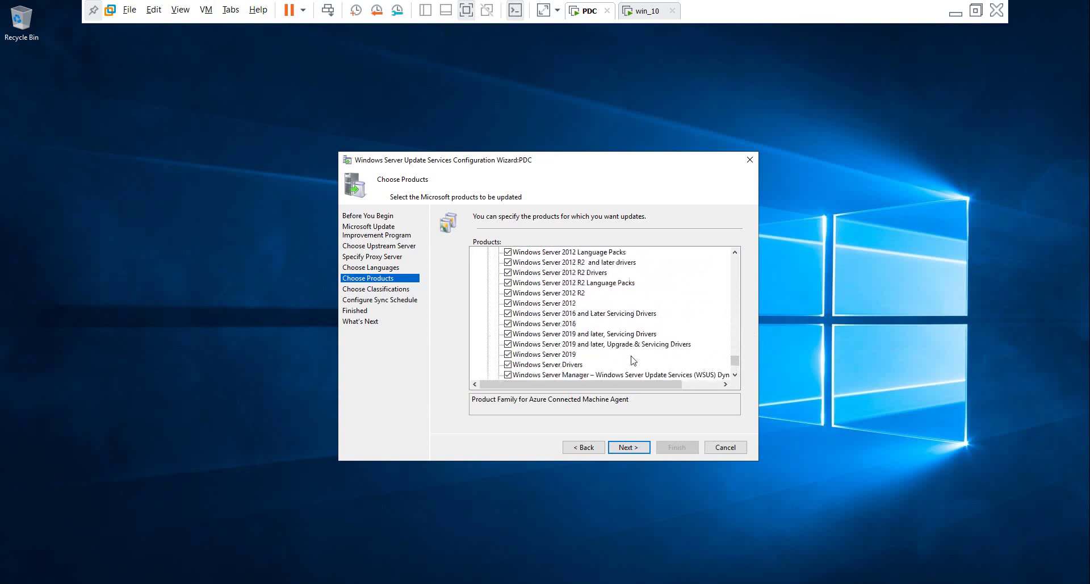
pyautogui.scroll(15, 632, 360)
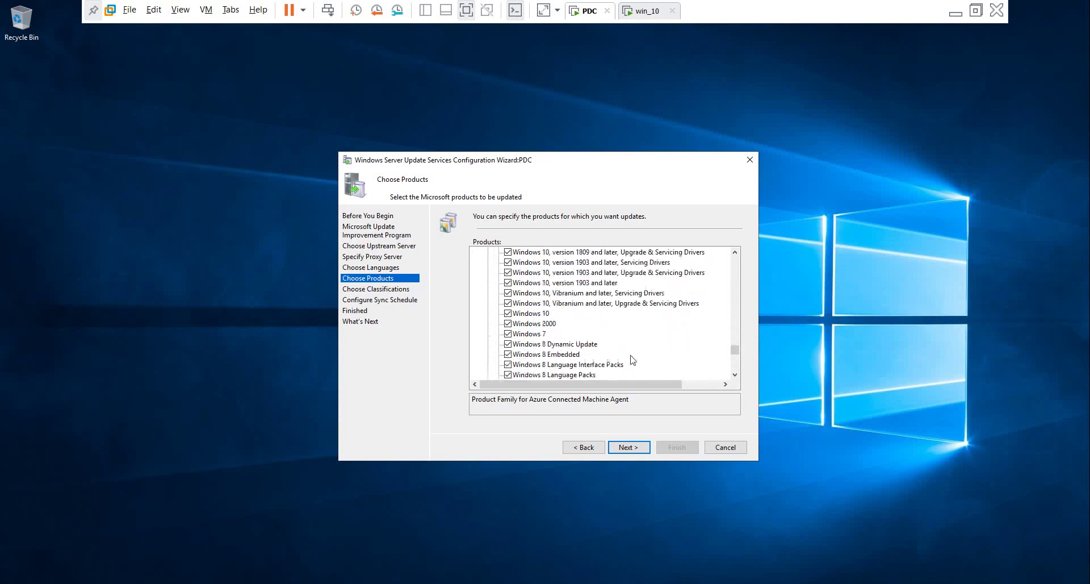
pyautogui.scroll(10, 632, 359)
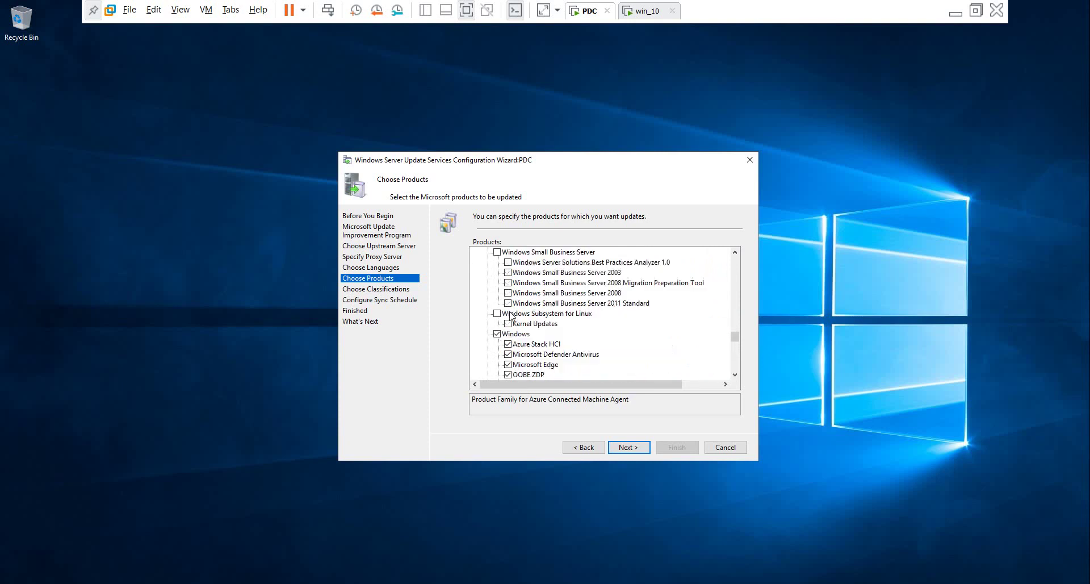
pyautogui.scroll(-1, 540, 346)
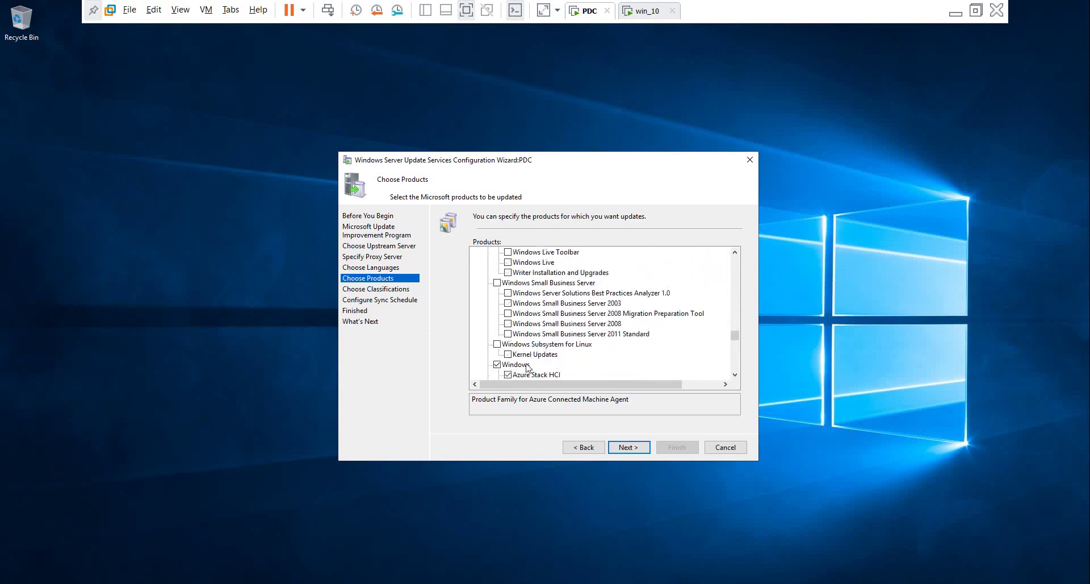
# Accept the product selection, keep the preselected update classifications, and continue to the synchronization schedule
pyautogui.click(627, 448)
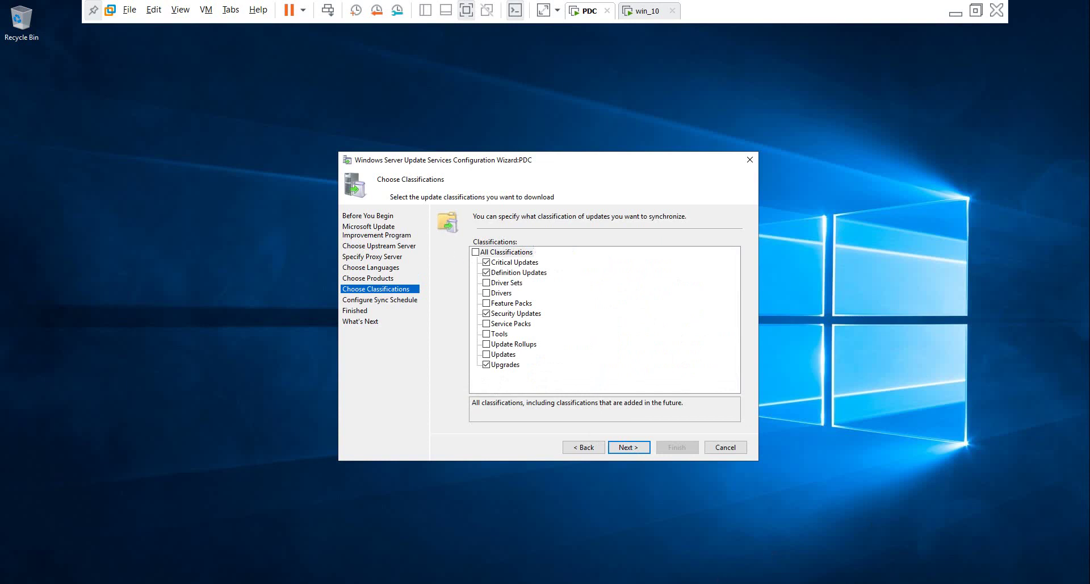
pyautogui.click(508, 252)
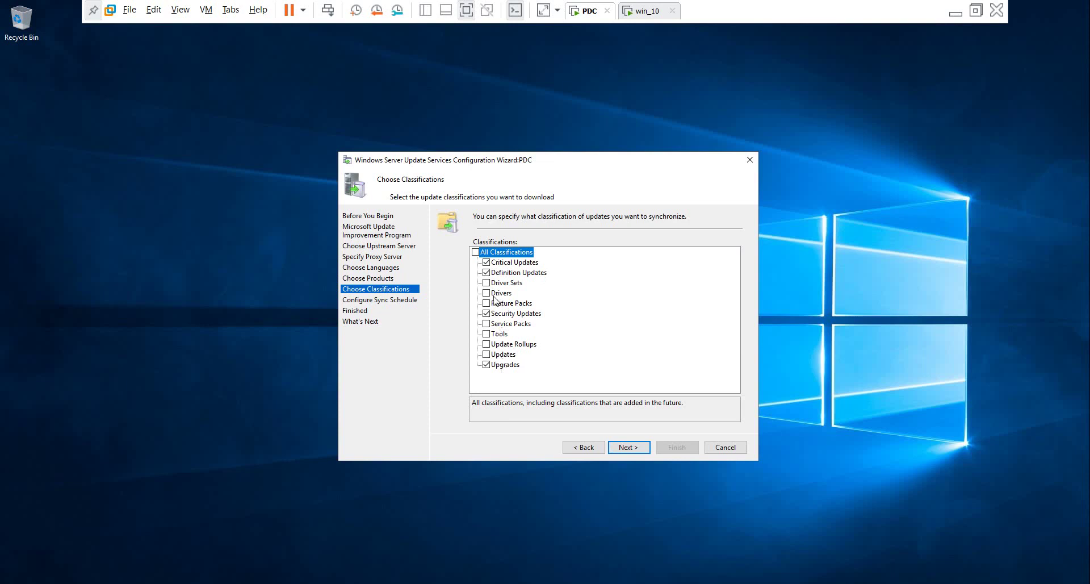
pyautogui.click(628, 450)
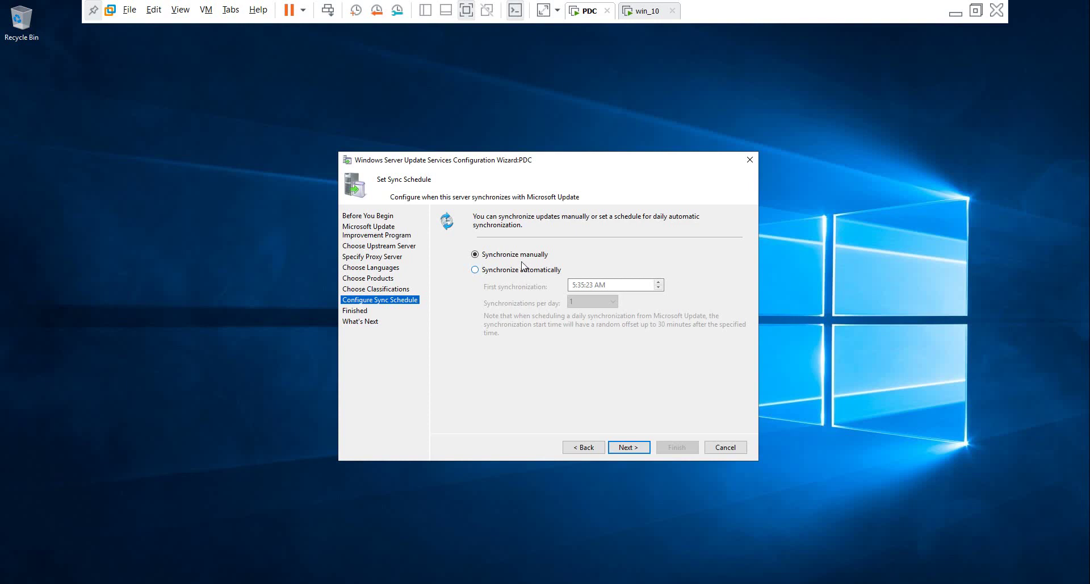
# Try automatic synchronization, check the choices for synchronizations per day, and return to manual synchronization
pyautogui.click(511, 272)
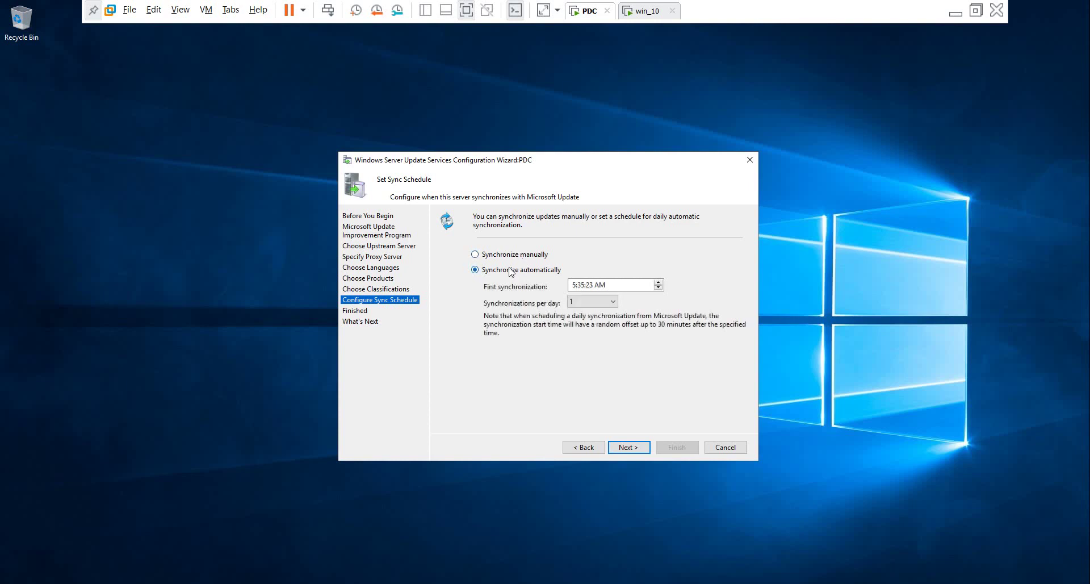
pyautogui.click(613, 304)
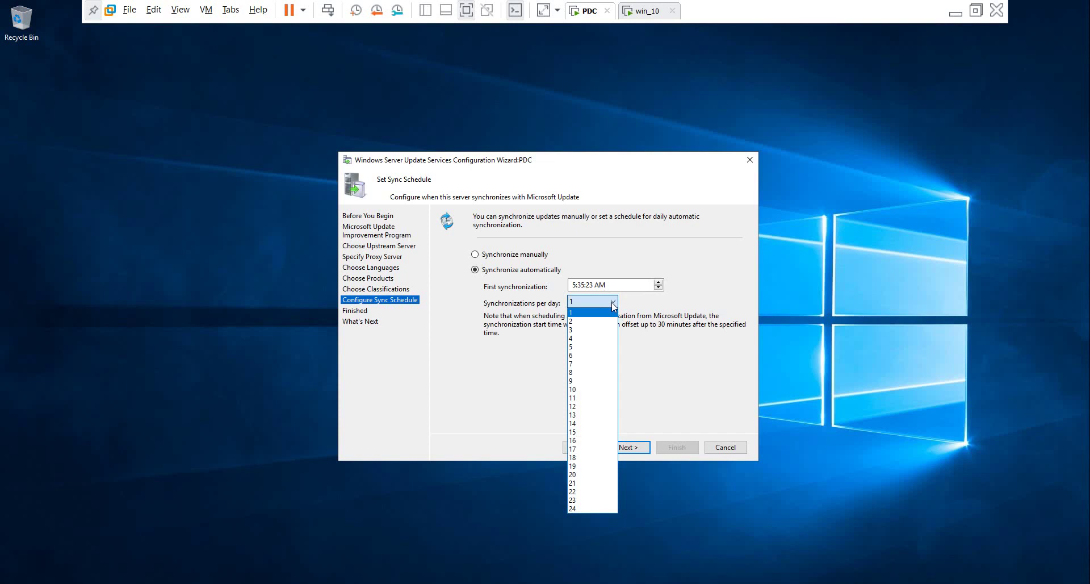
pyautogui.click(613, 305)
pyautogui.click(501, 260)
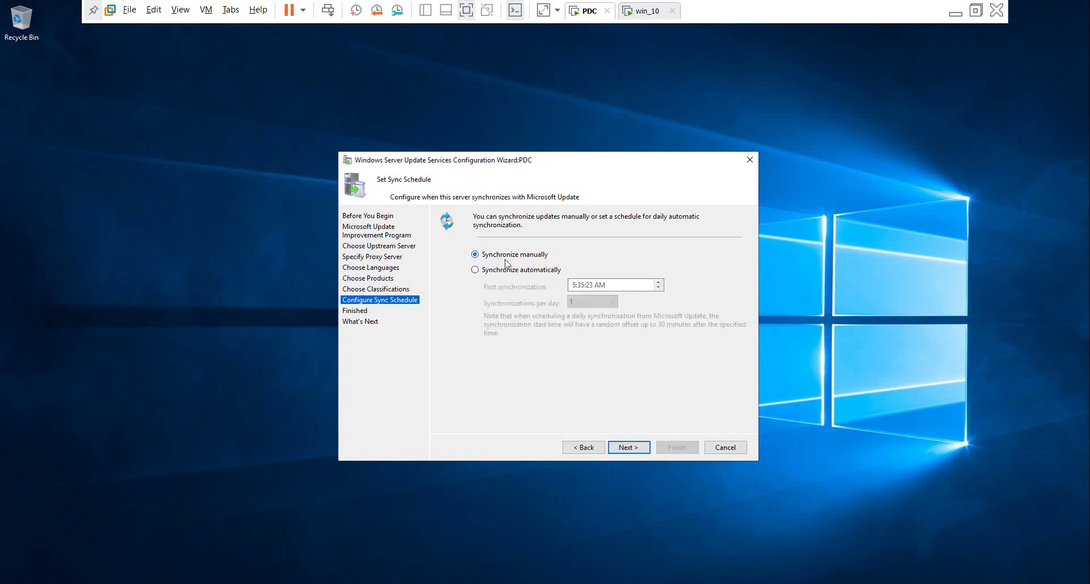
# Accept manual synchronization and finish the configuration wizard without beginning the initial synchronization
pyautogui.click(623, 449)
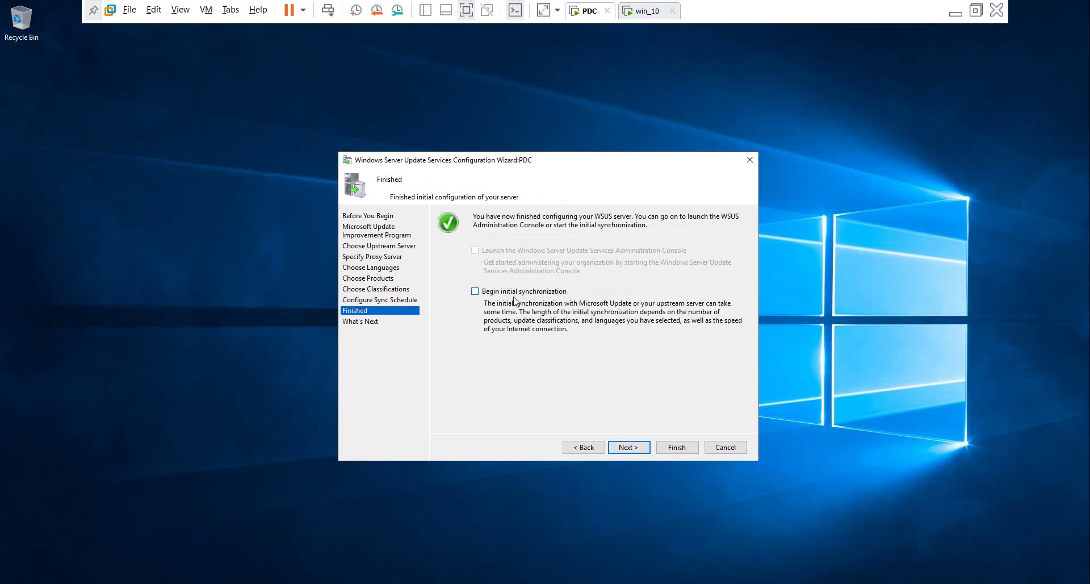
pyautogui.click(634, 447)
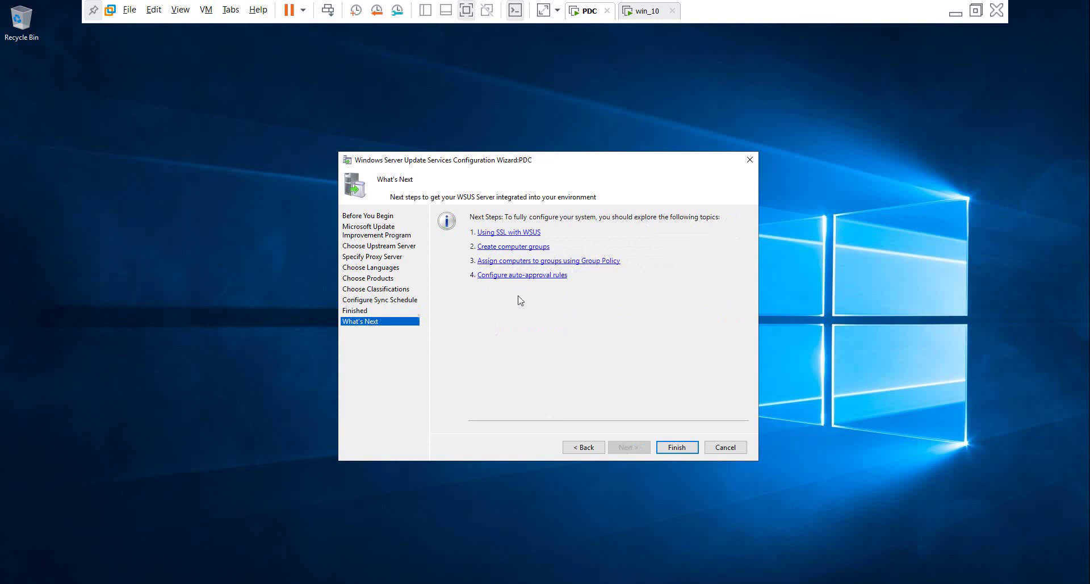
pyautogui.click(677, 449)
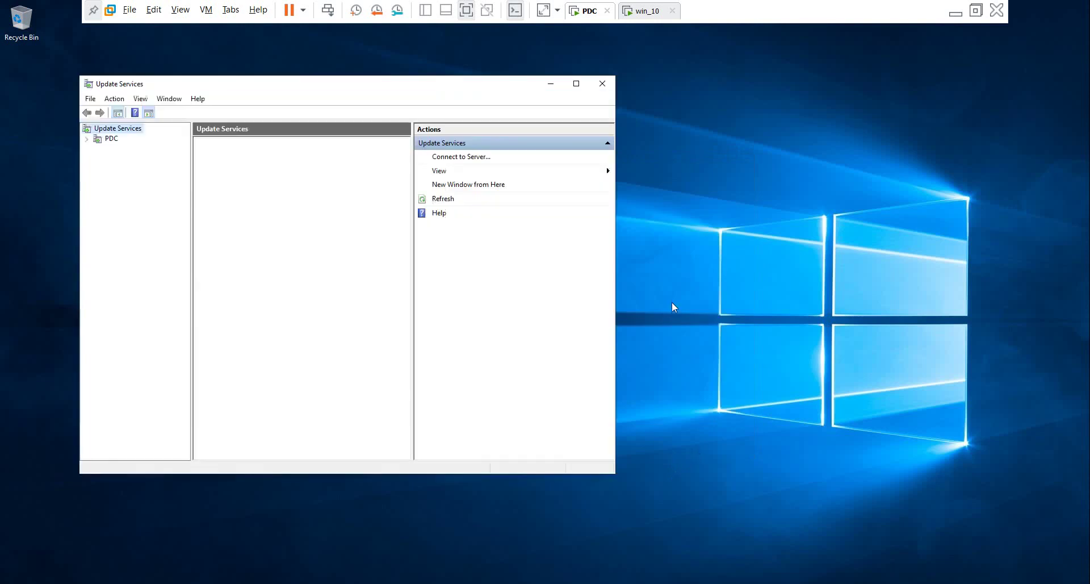
# Maximize the Update Services console, open the PDC server with its Updates branch expanded, and start a synchronization
pyautogui.click(576, 84)
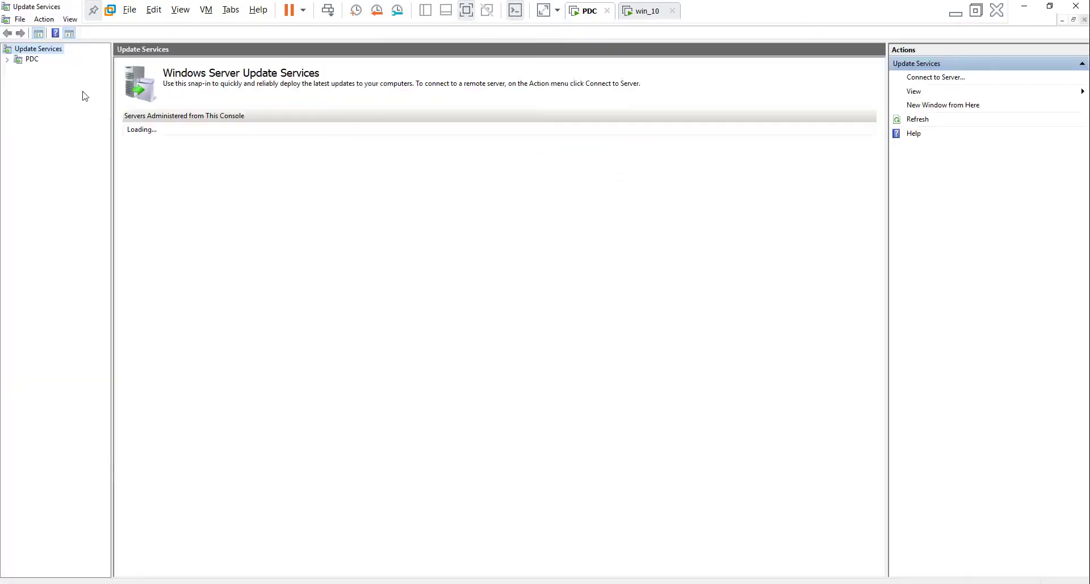
pyautogui.click(28, 59)
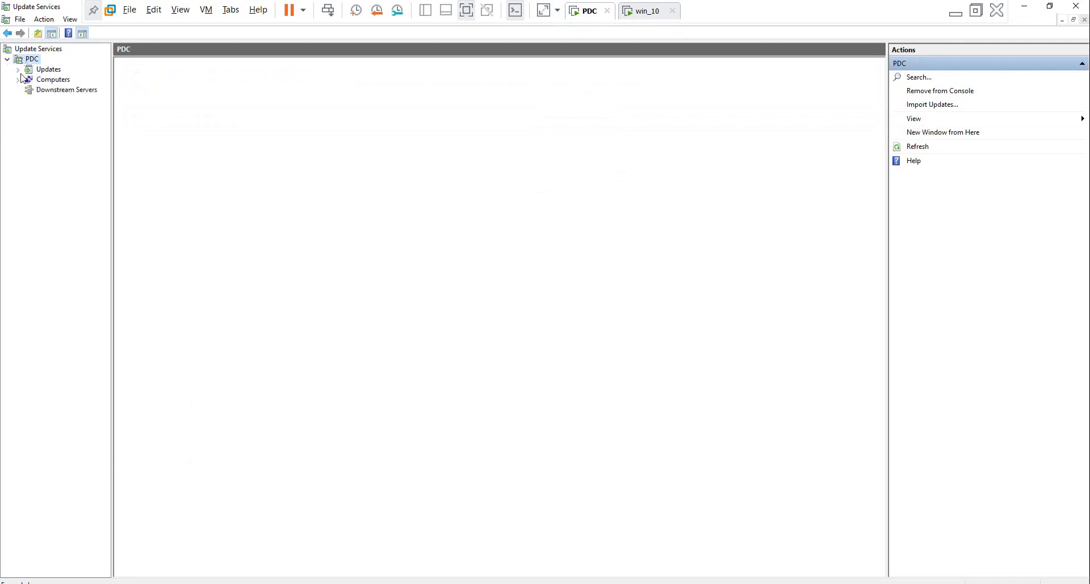
pyautogui.click(19, 71)
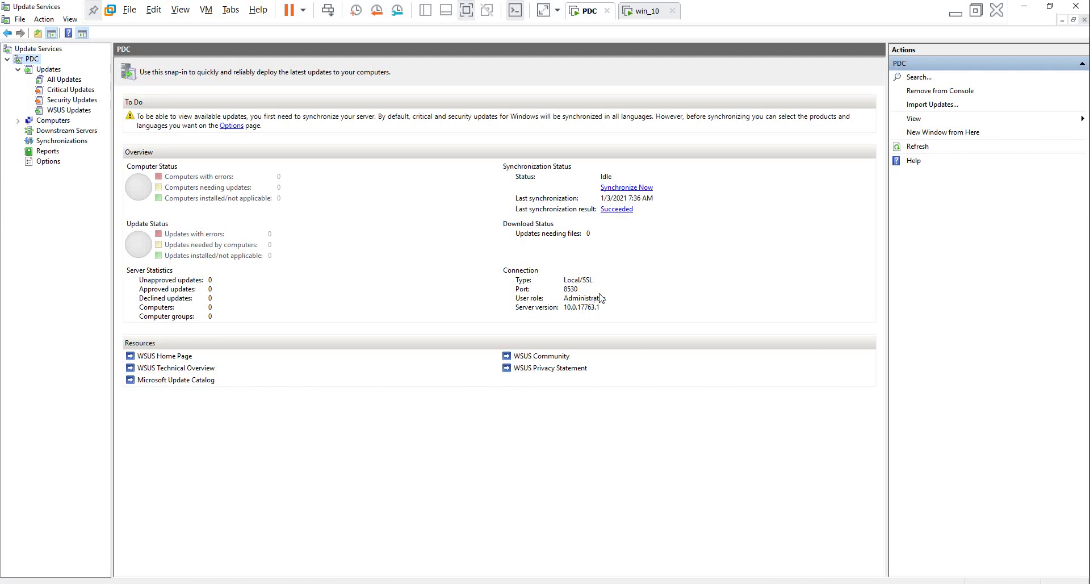
pyautogui.click(640, 188)
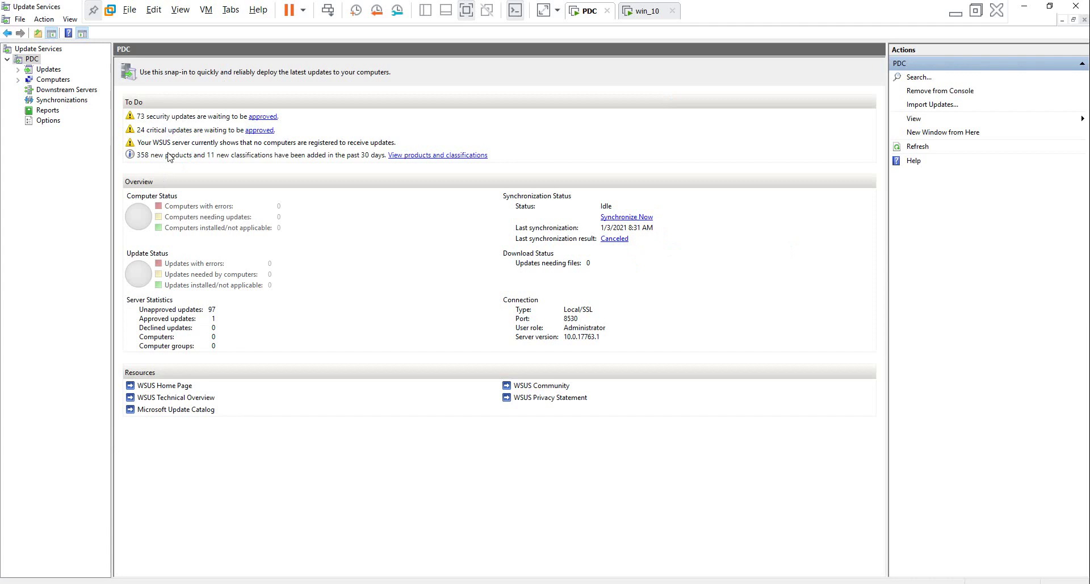
# Open All Updates under the PDC server and list the unapproved updates with the status filter set to Any
pyautogui.doubleClick(46, 69)
pyautogui.click(64, 80)
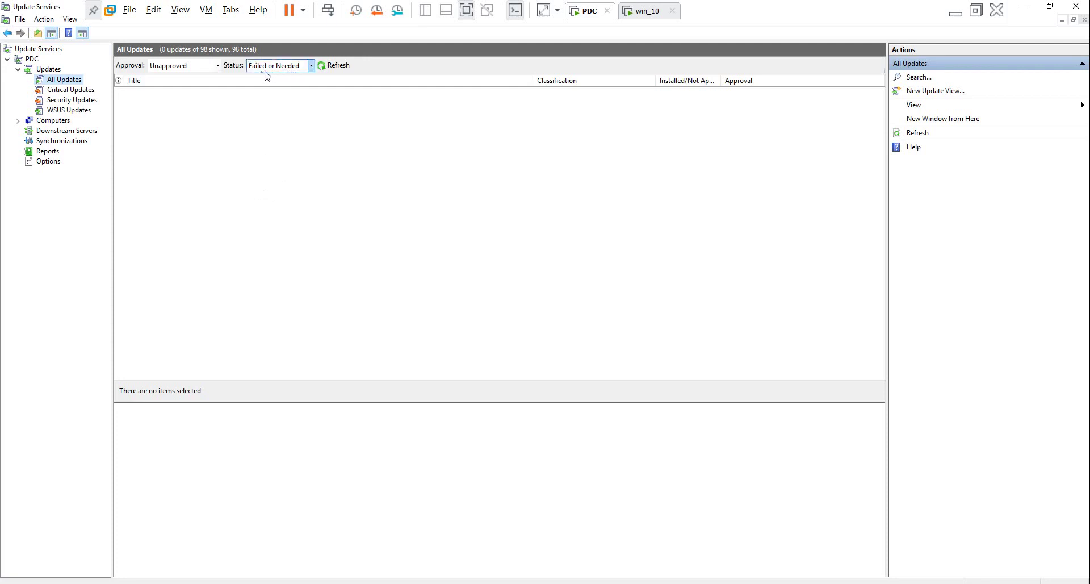
pyautogui.click(311, 66)
pyautogui.click(284, 127)
pyautogui.click(336, 67)
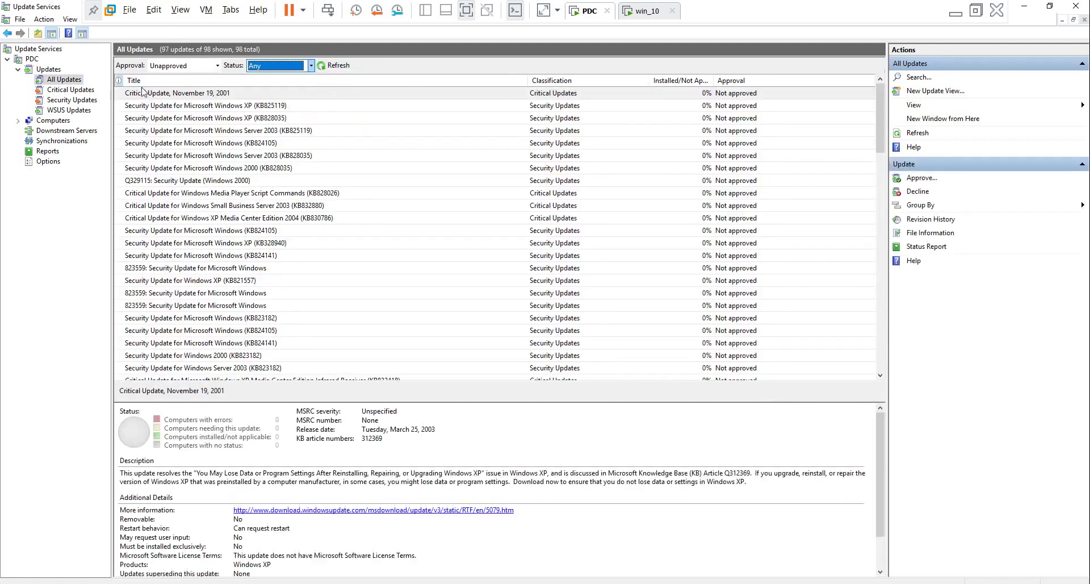
# Open Critical Updates and list its unapproved updates with the status filter set to Any
pyautogui.click(69, 89)
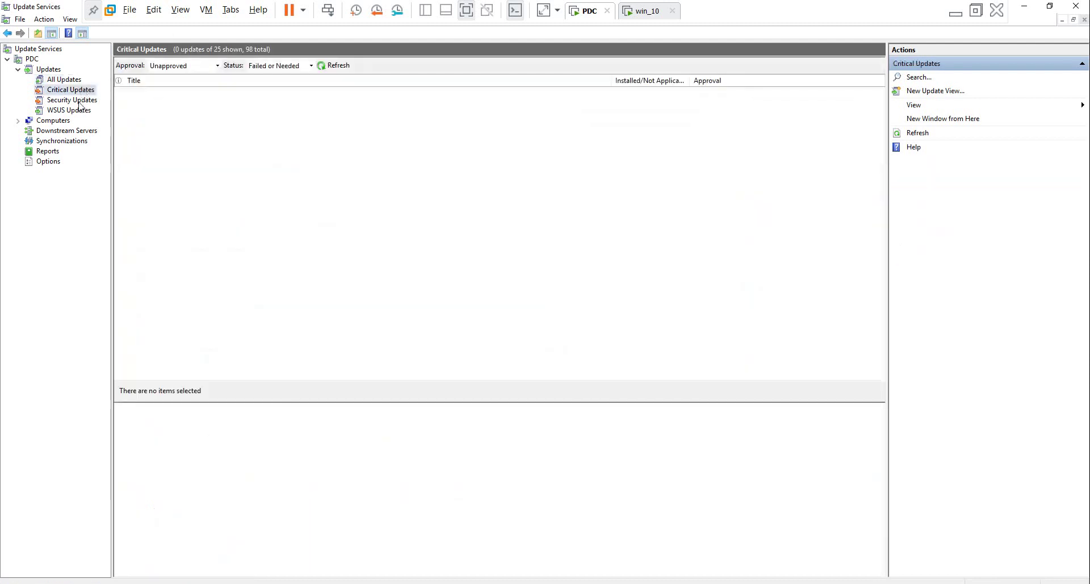
pyautogui.click(79, 102)
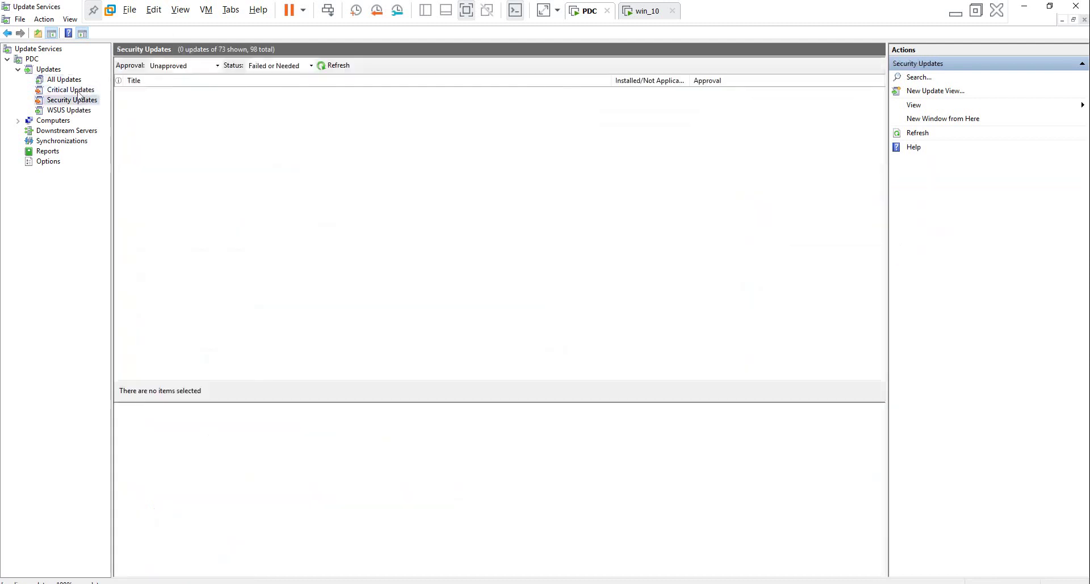
pyautogui.click(71, 90)
pyautogui.click(311, 65)
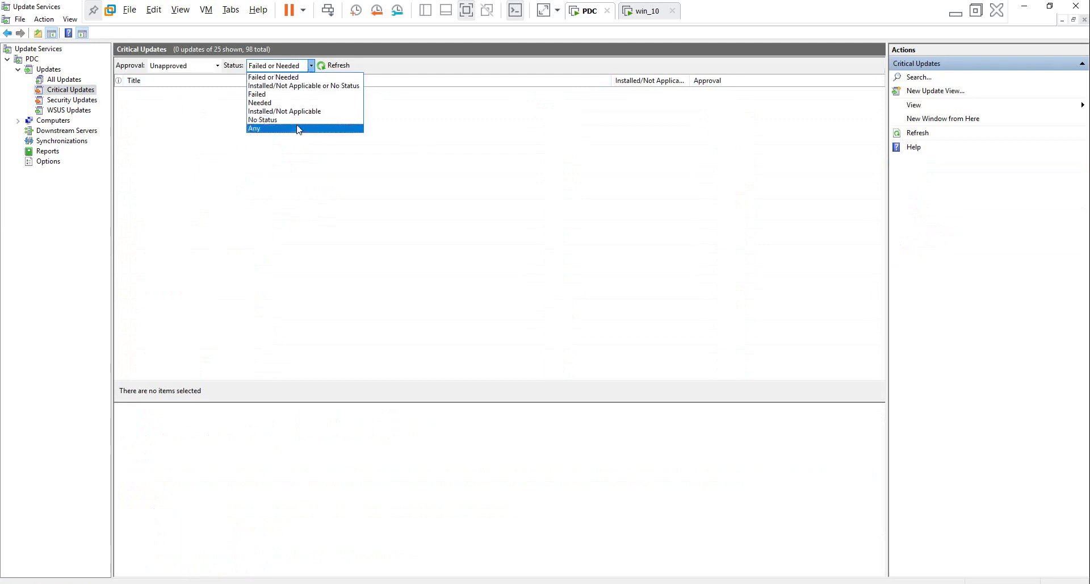
pyautogui.click(296, 120)
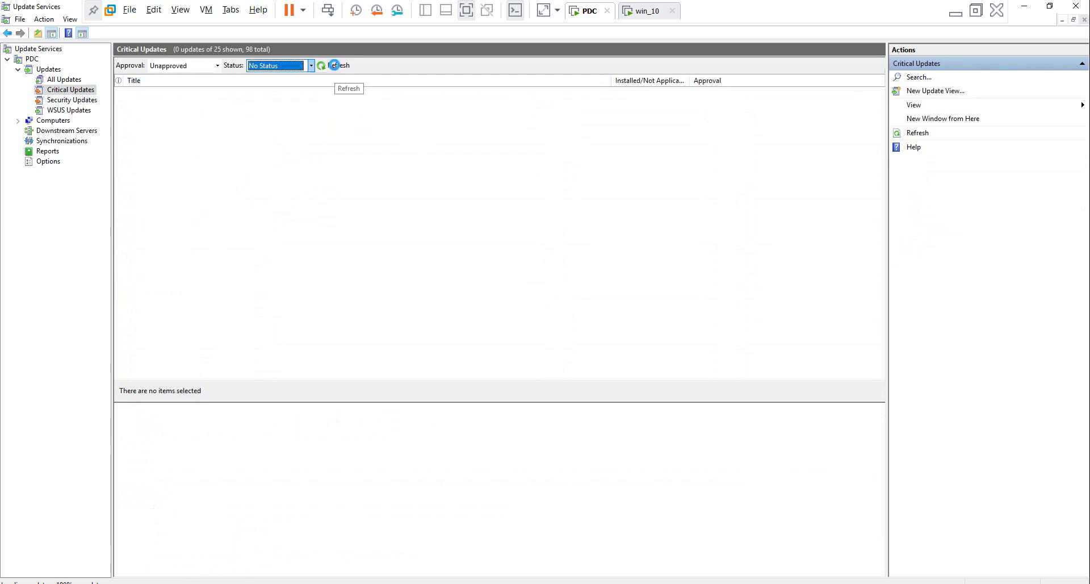
pyautogui.click(310, 65)
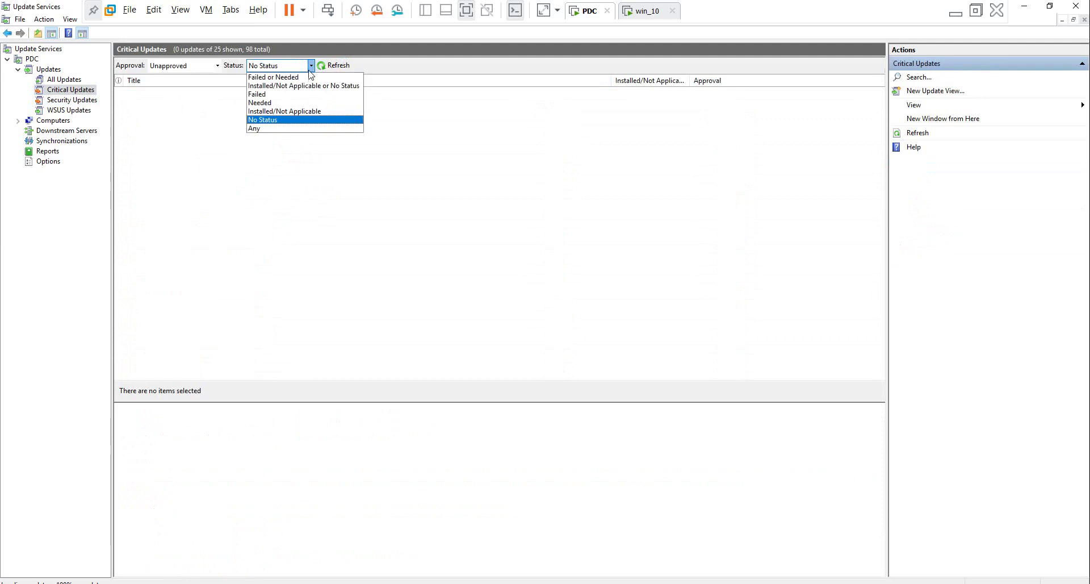
pyautogui.click(262, 130)
pyautogui.click(345, 67)
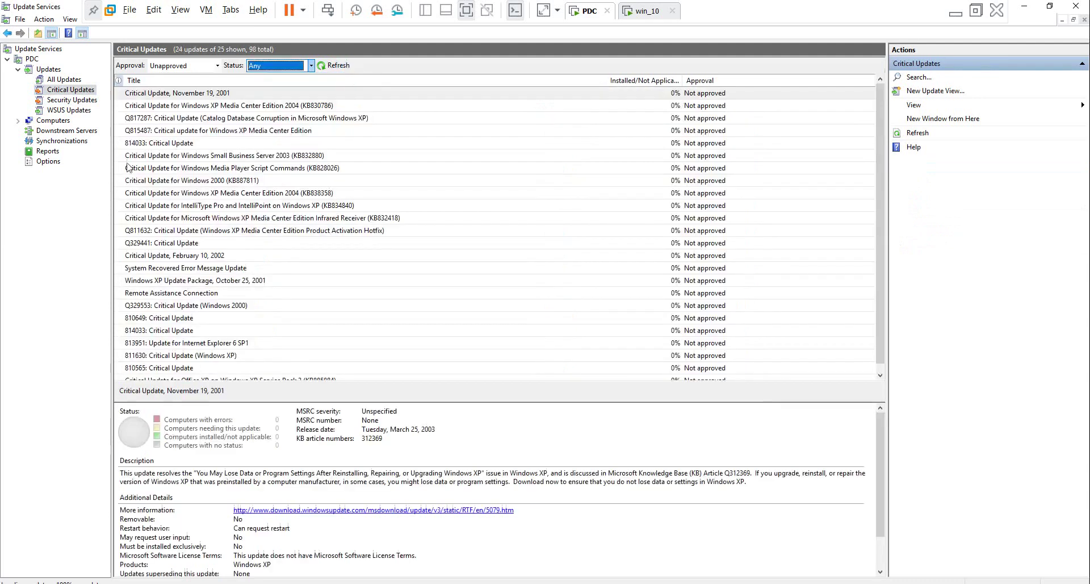
# Open Security Updates and list its unapproved updates with the status filter set to Any
pyautogui.click(69, 101)
pyautogui.click(311, 66)
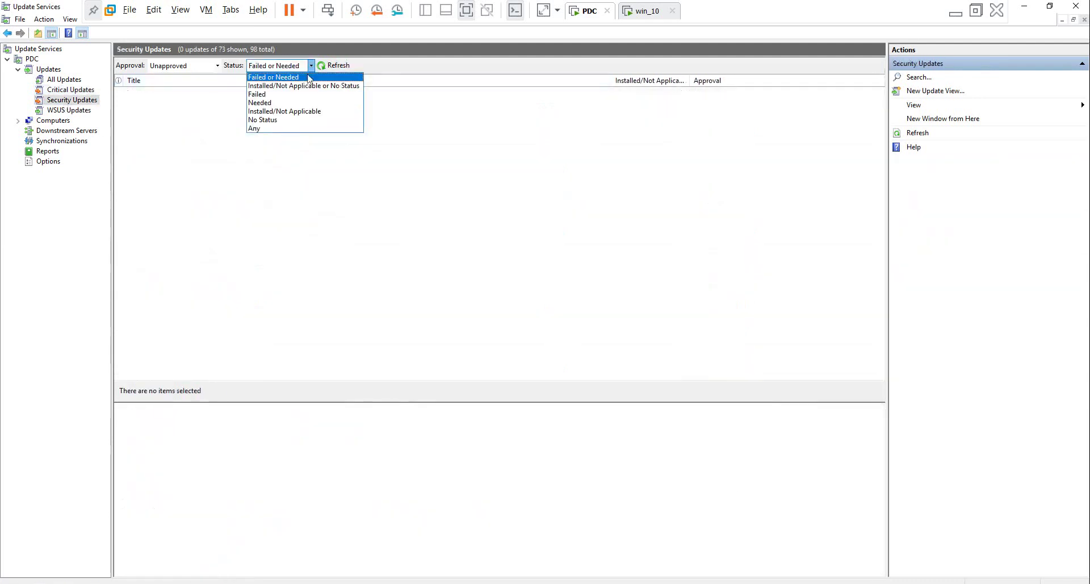
pyautogui.click(282, 128)
pyautogui.click(335, 65)
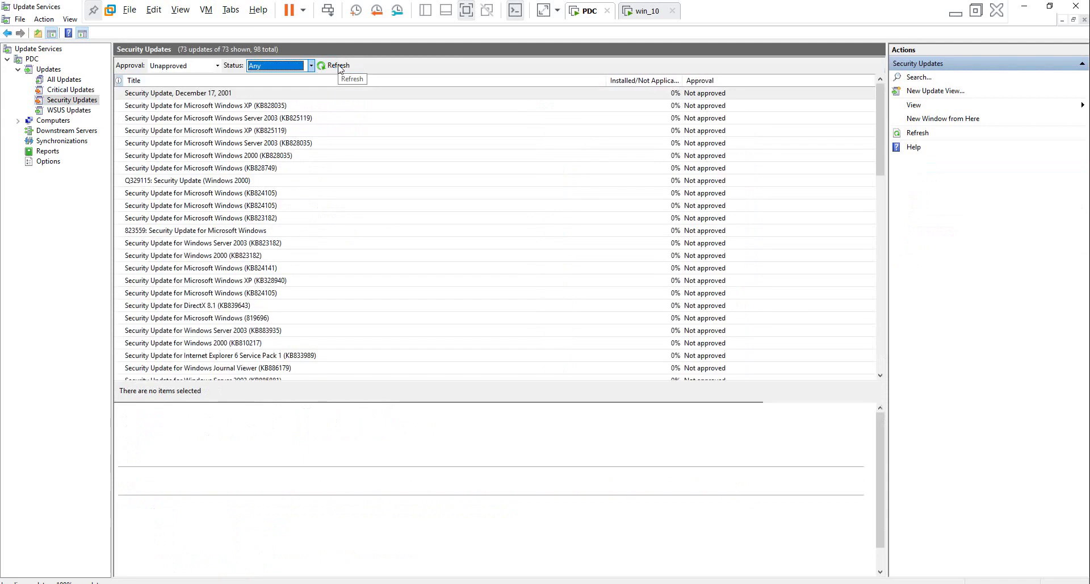
# Open WSUS Updates, set its status filter to Any, and refresh the list
pyautogui.click(84, 112)
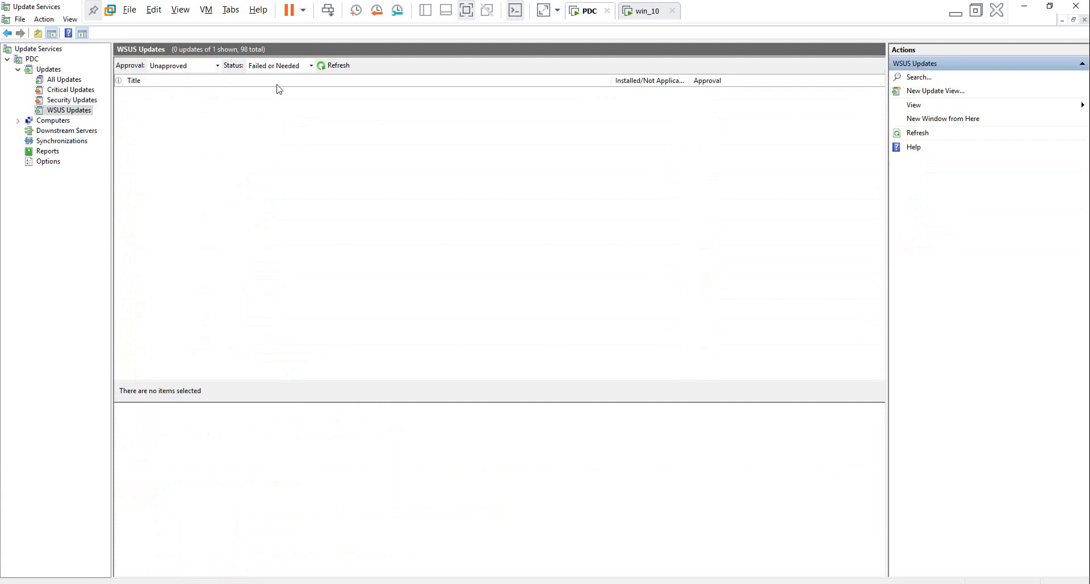
pyautogui.click(311, 66)
pyautogui.click(283, 134)
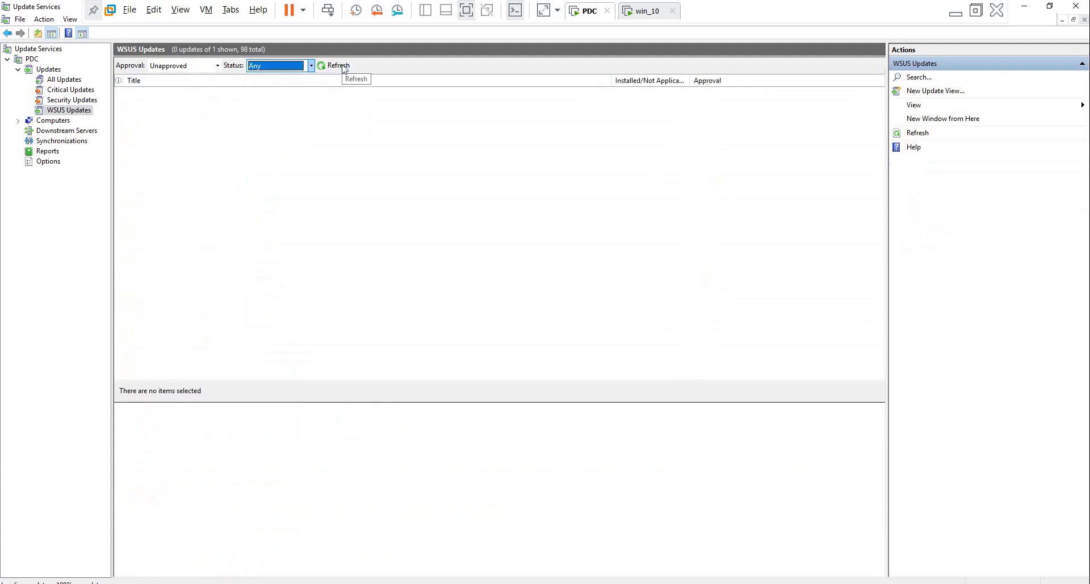
pyautogui.click(342, 67)
pyautogui.click(332, 66)
# Add the Supersedence column to the All Updates list and sort the updates by it
pyautogui.click(69, 80)
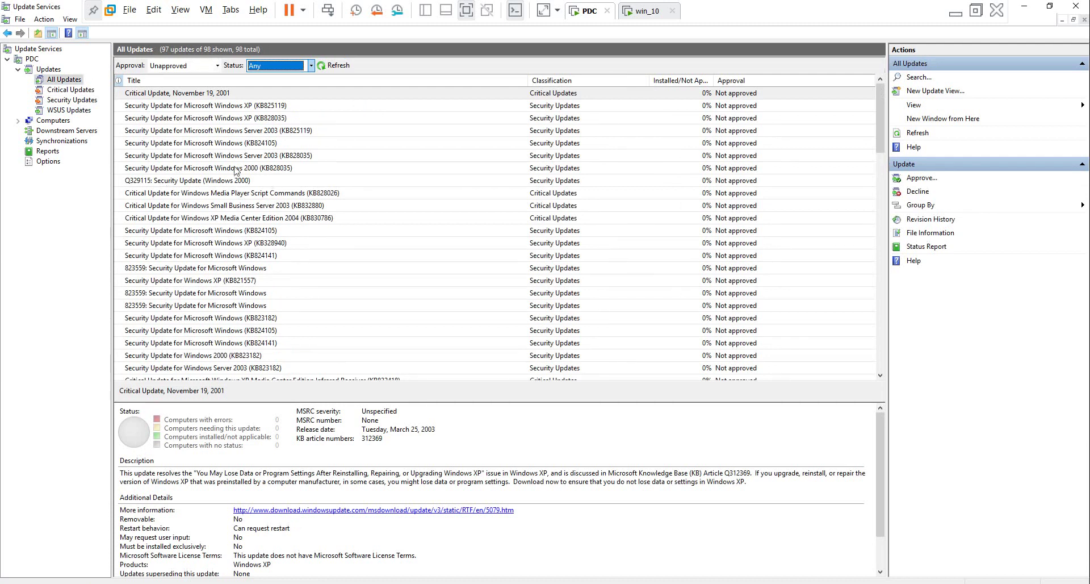
pyautogui.rightClick(563, 84)
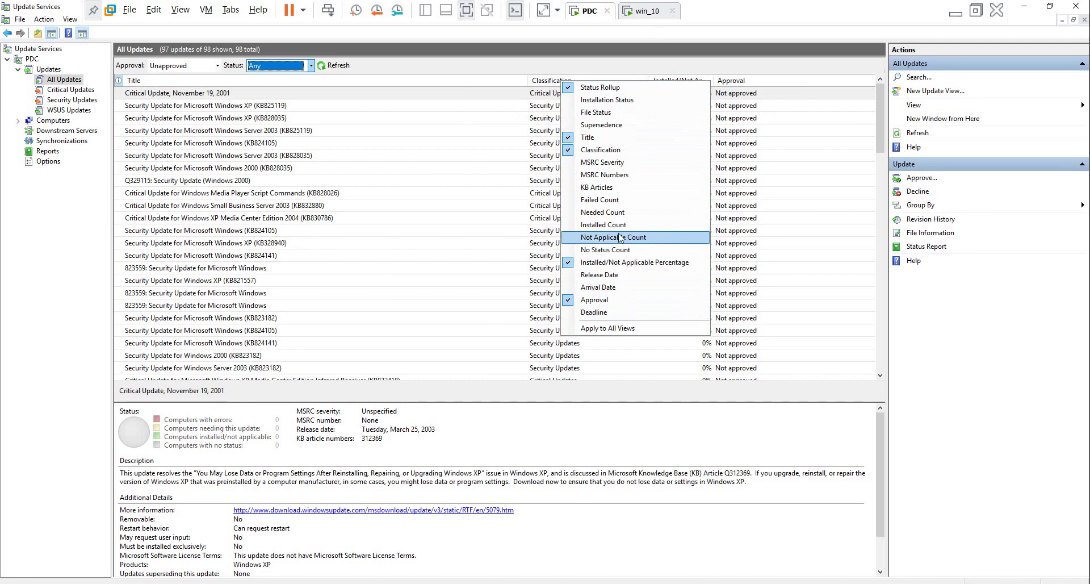
pyautogui.click(619, 130)
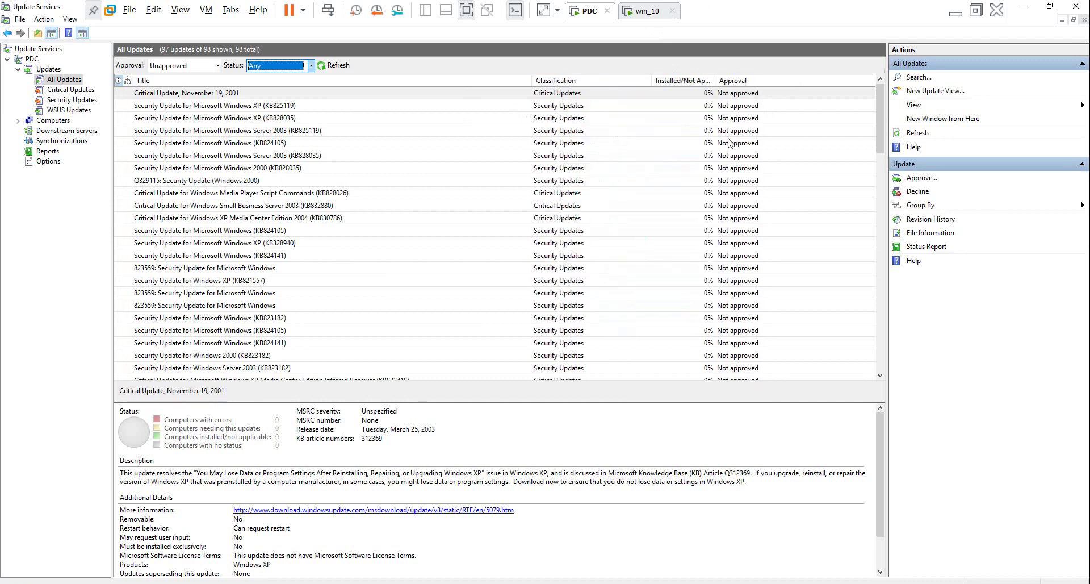
pyautogui.click(130, 82)
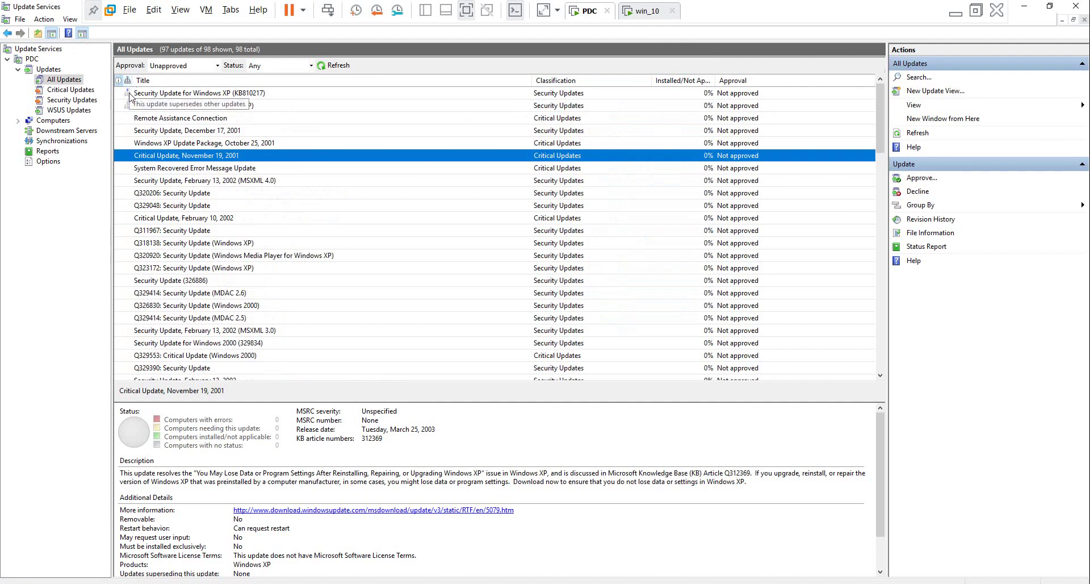
# View the details of several updates near the start of the list and add the Needed Count column to All Updates
pyautogui.click(165, 94)
pyautogui.click(169, 106)
pyautogui.click(177, 131)
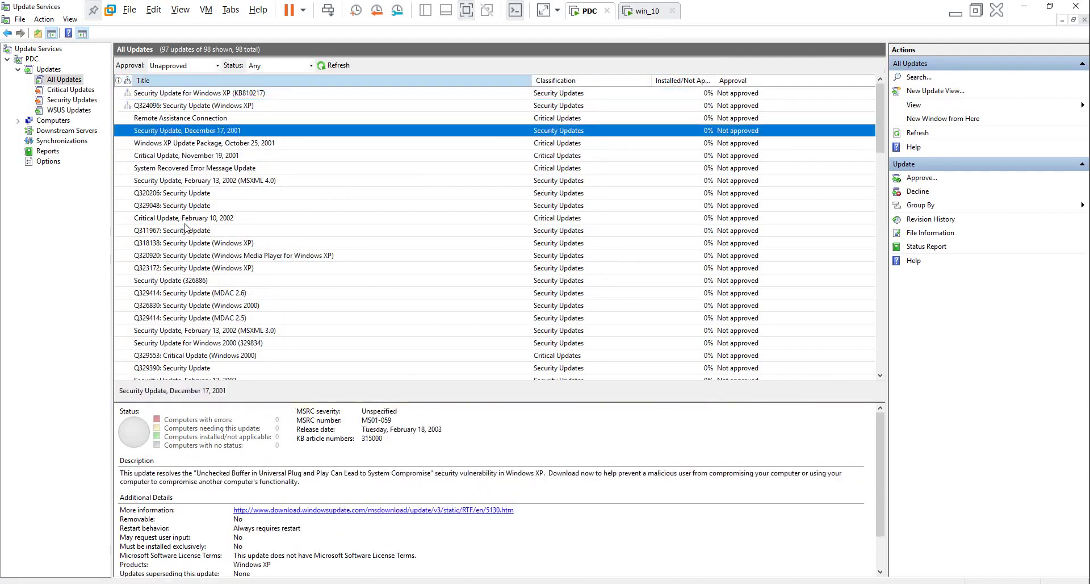
pyautogui.rightClick(603, 81)
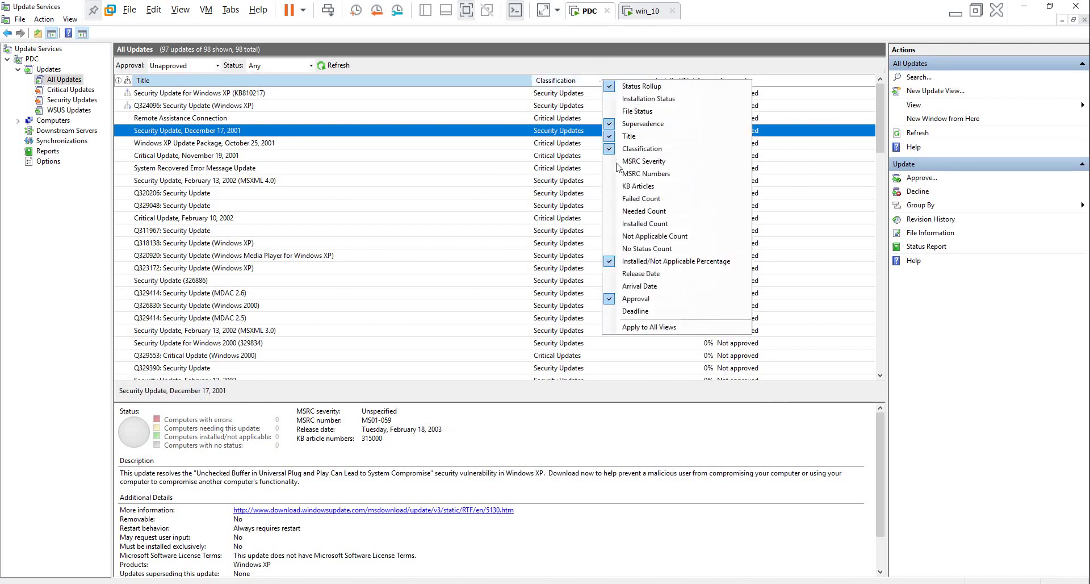
pyautogui.click(669, 211)
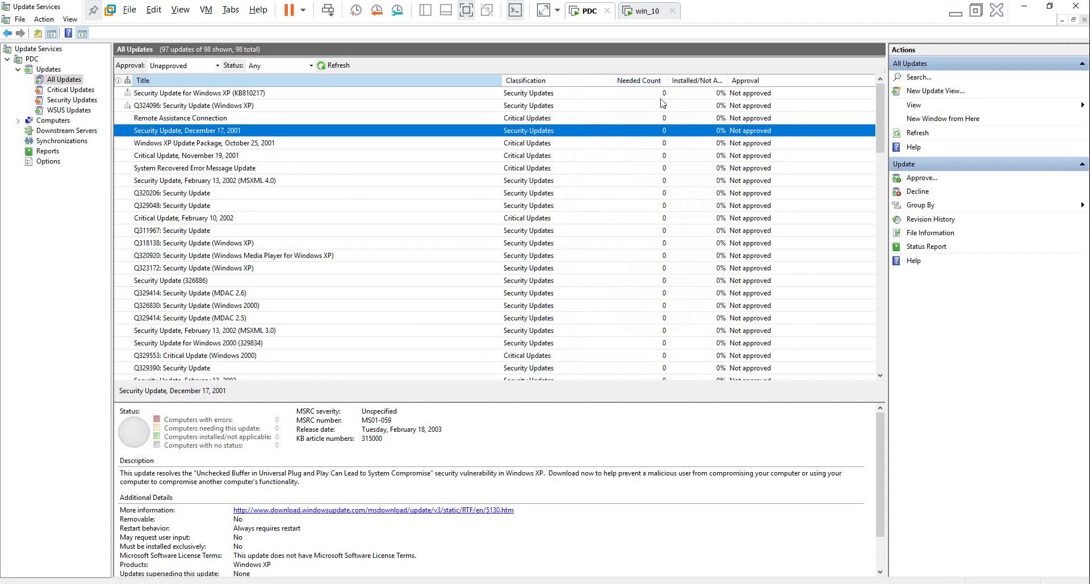
# Expand the Computers branch fully, widen the console tree to fit its names, and open the All Computers group
pyautogui.click(27, 121)
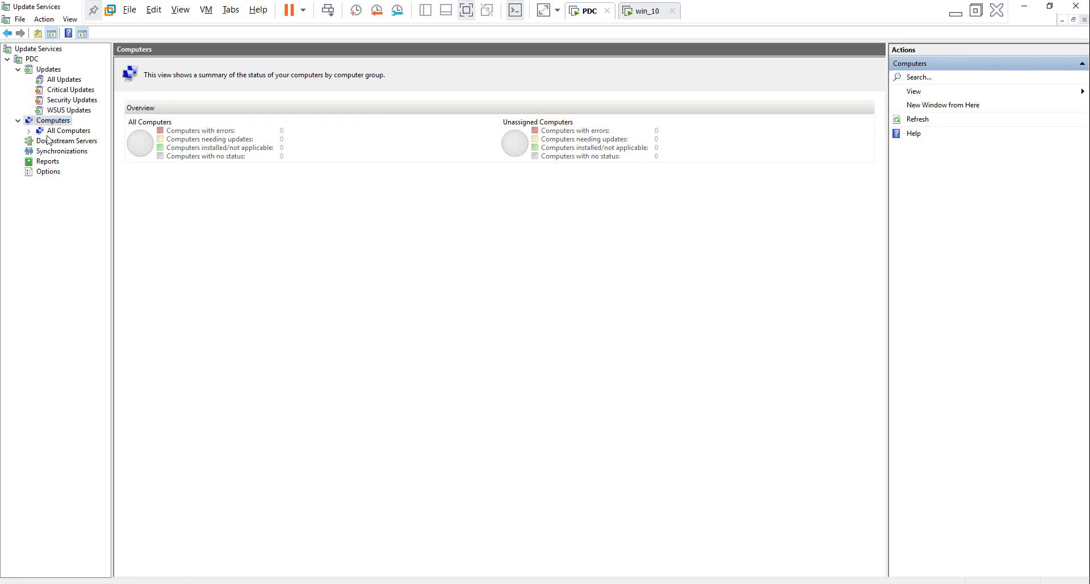
pyautogui.click(29, 131)
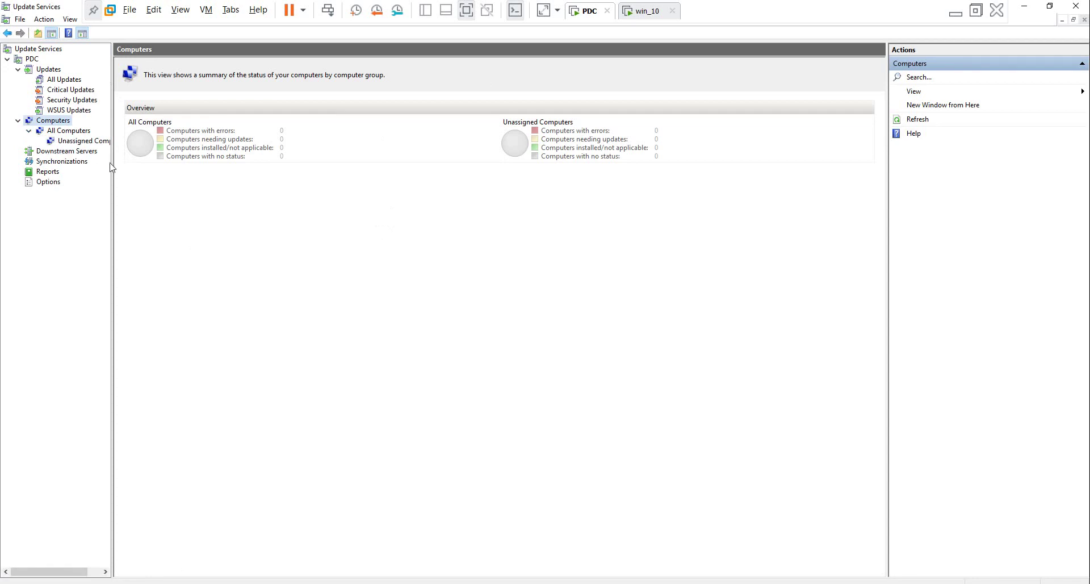
pyautogui.moveTo(113, 168); pyautogui.dragTo(157, 166)
pyautogui.click(77, 135)
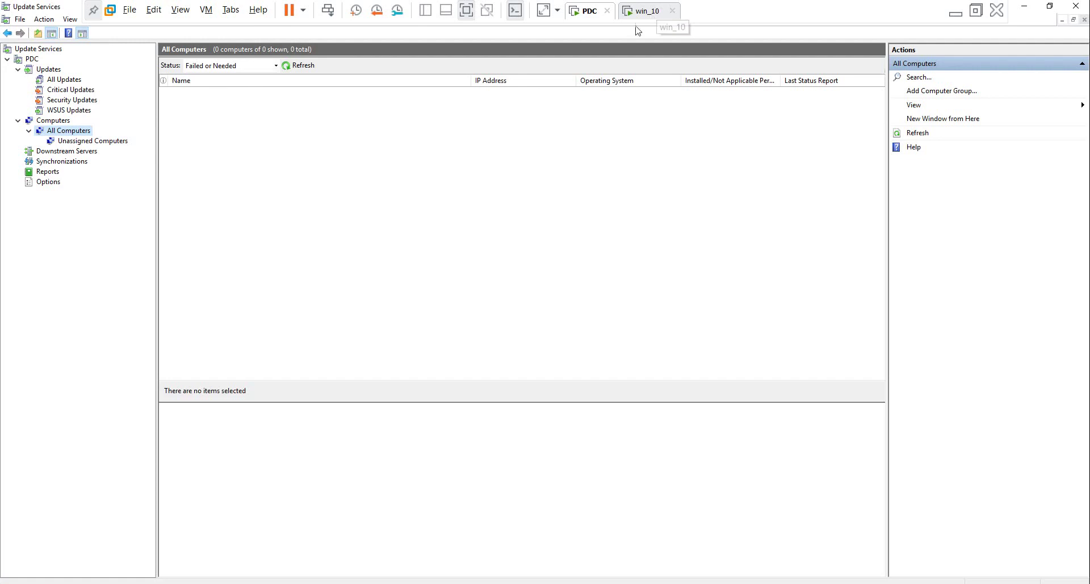
# Check the Unassigned Computers group, and add a computer group named Win10 under All Computers
pyautogui.click(84, 143)
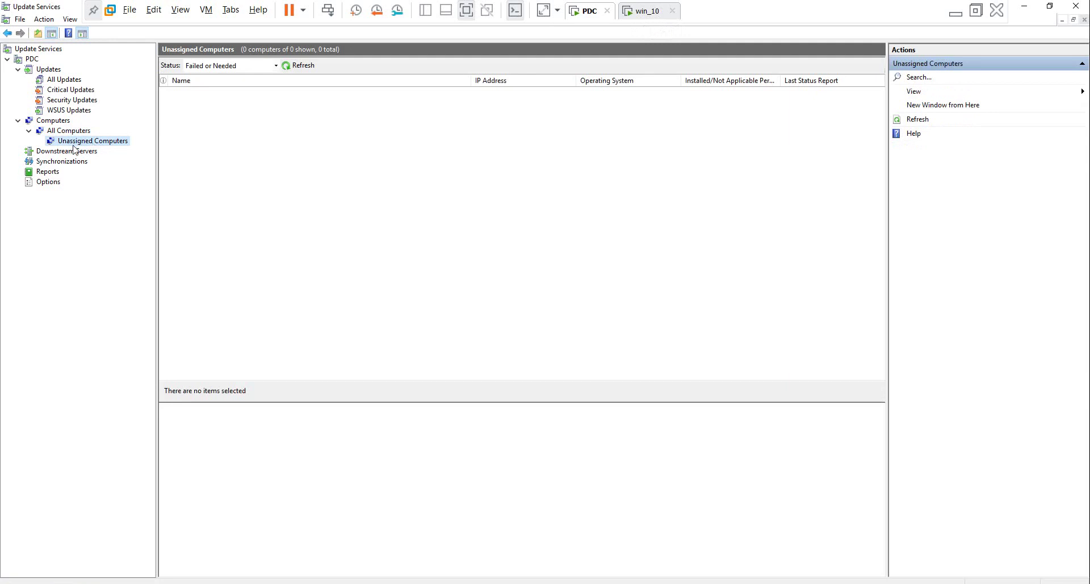
pyautogui.click(67, 131)
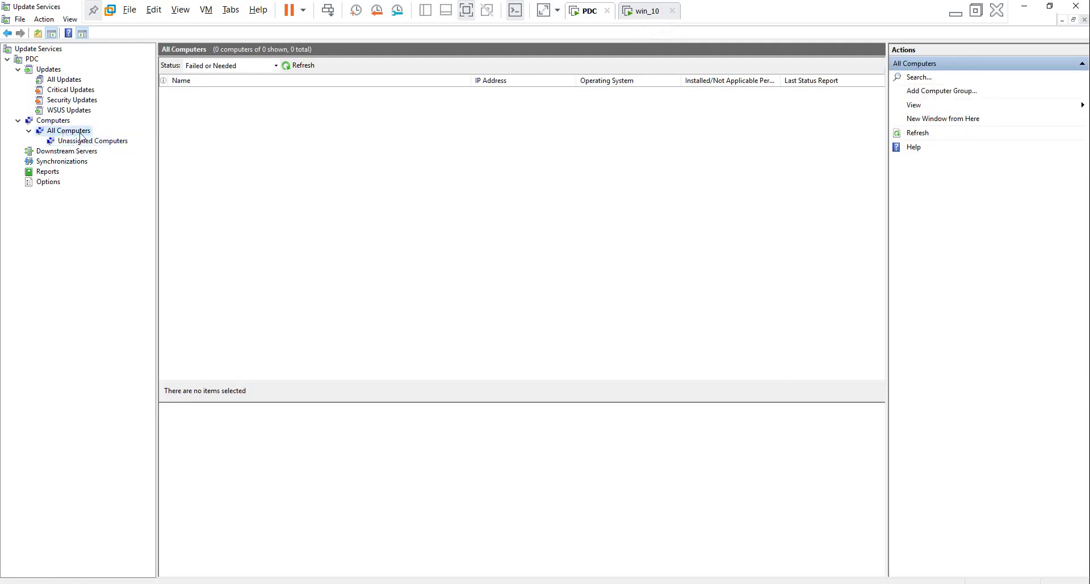
pyautogui.rightClick(80, 135)
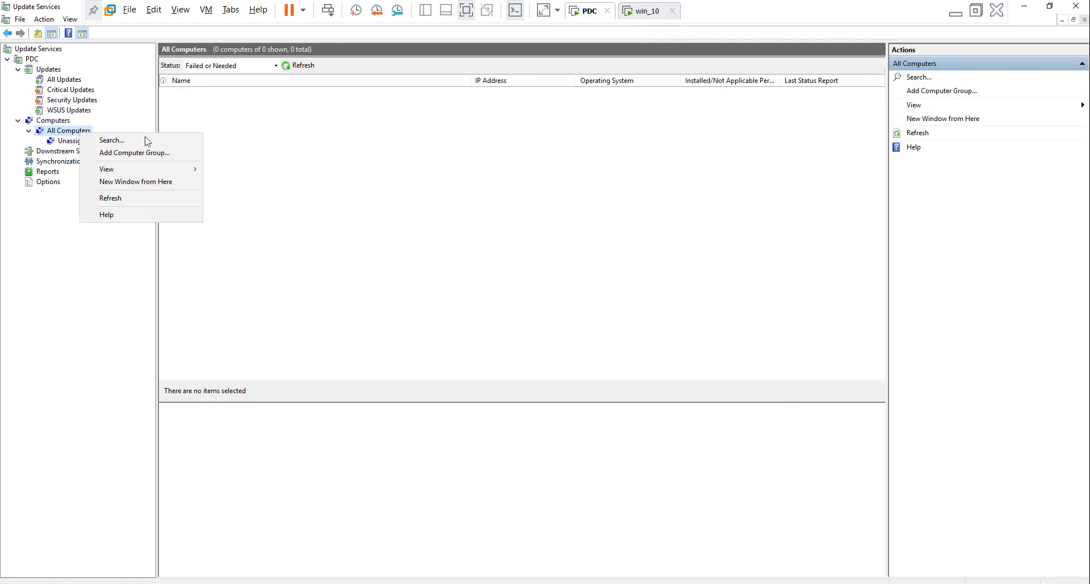
pyautogui.click(181, 153)
pyautogui.write('Wi')
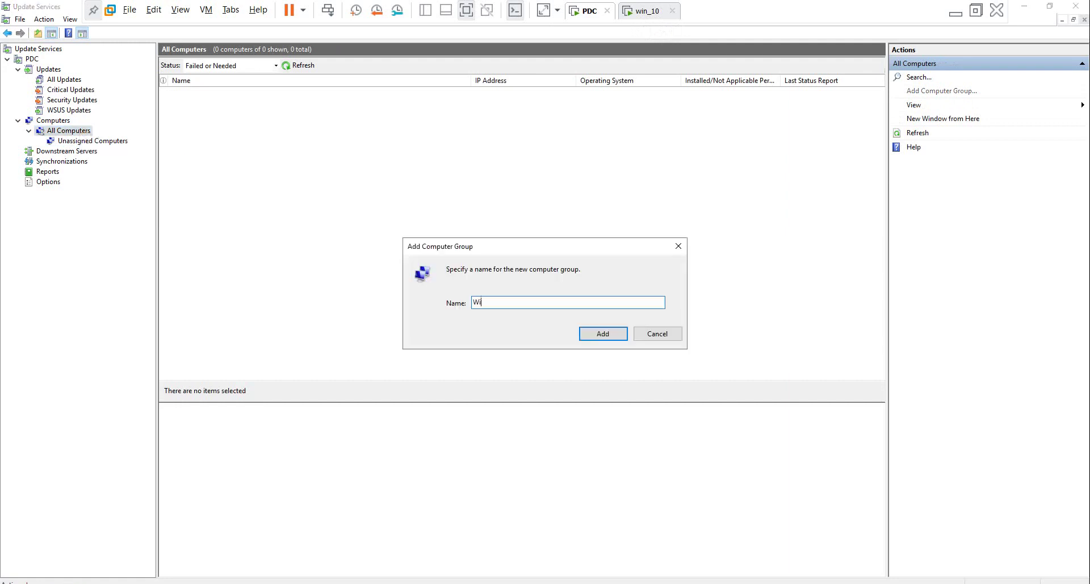
pyautogui.write('n10')
pyautogui.press('Return')
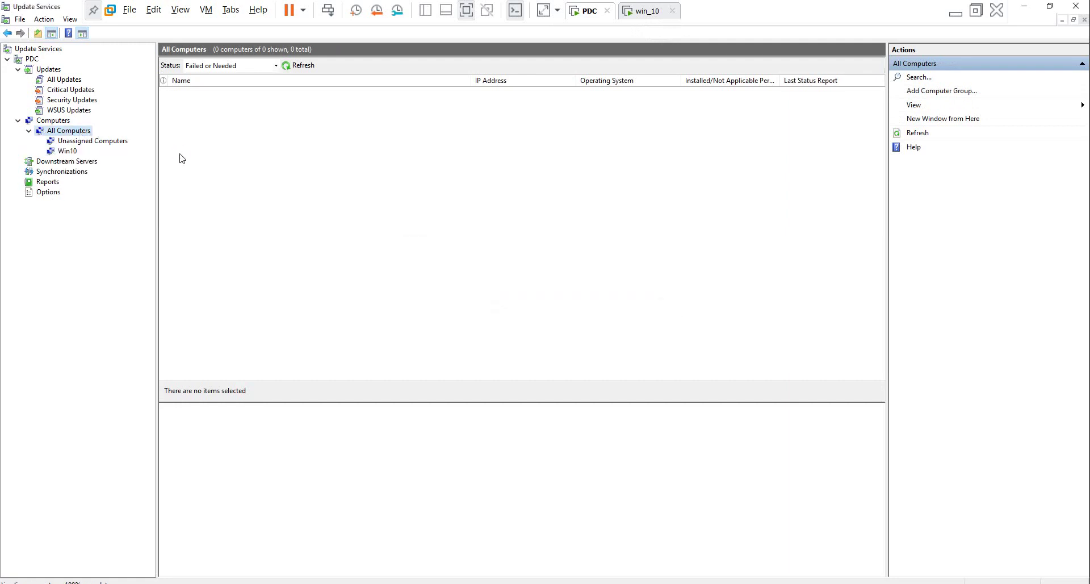
# Add two more computer groups, Se2019 and XP, under All Computers
pyautogui.rightClick(73, 133)
pyautogui.click(124, 153)
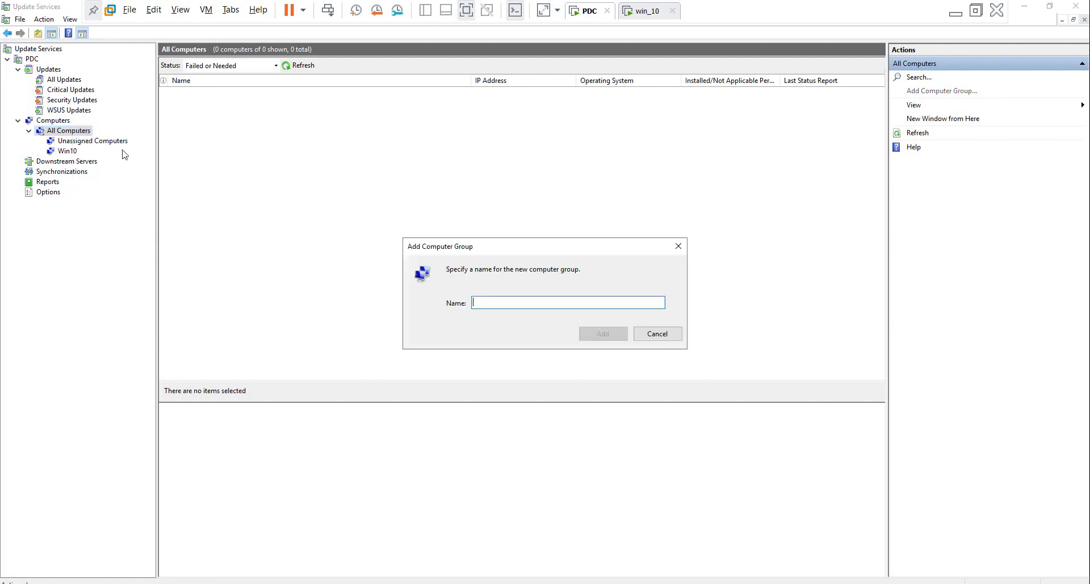
pyautogui.write('Se2019')
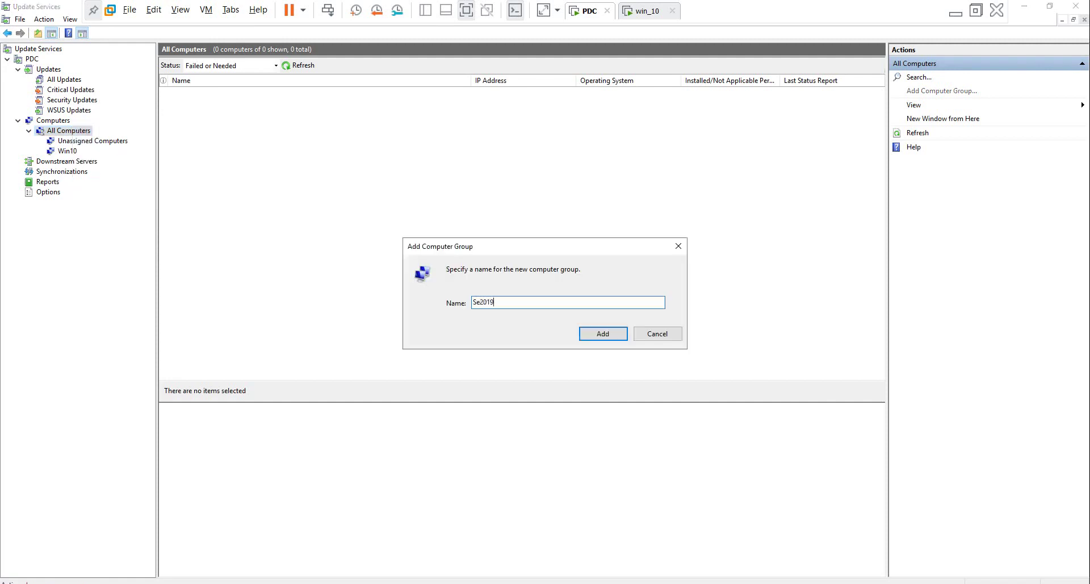
pyautogui.press('Return')
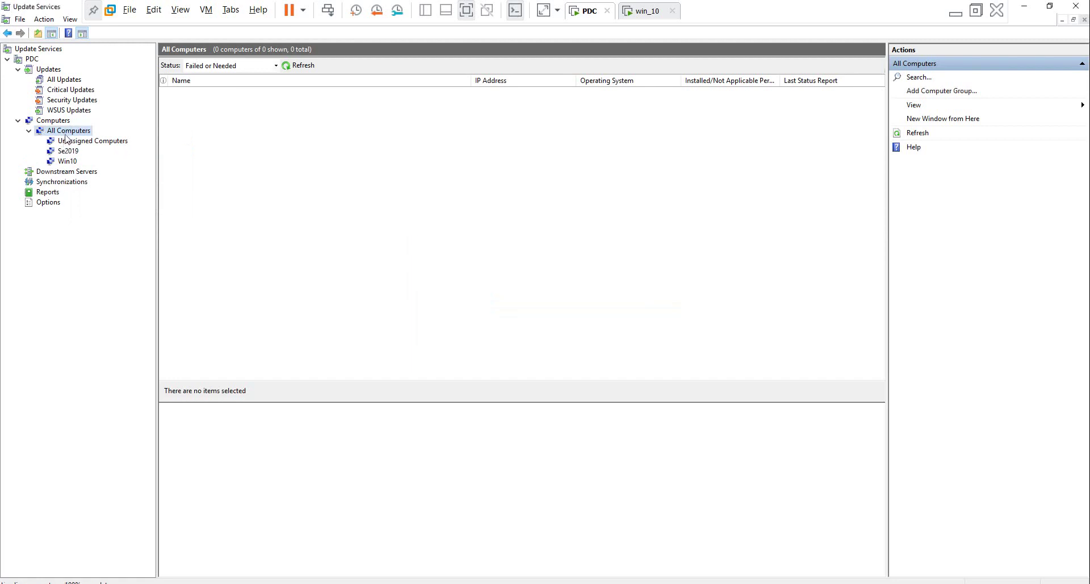
pyautogui.rightClick(68, 133)
pyautogui.click(129, 152)
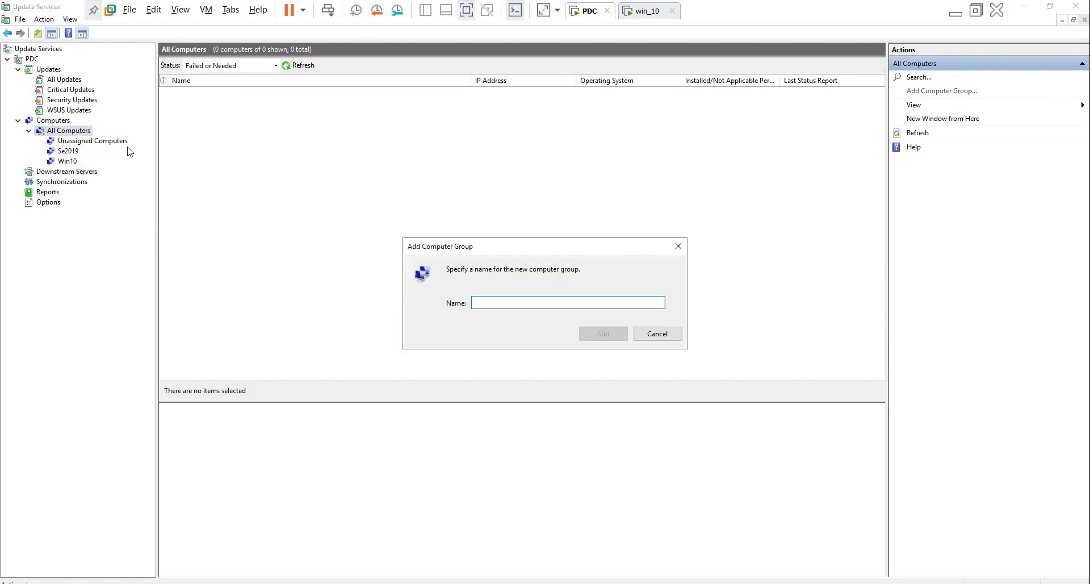
pyautogui.write('XP')
pyautogui.press('Return')
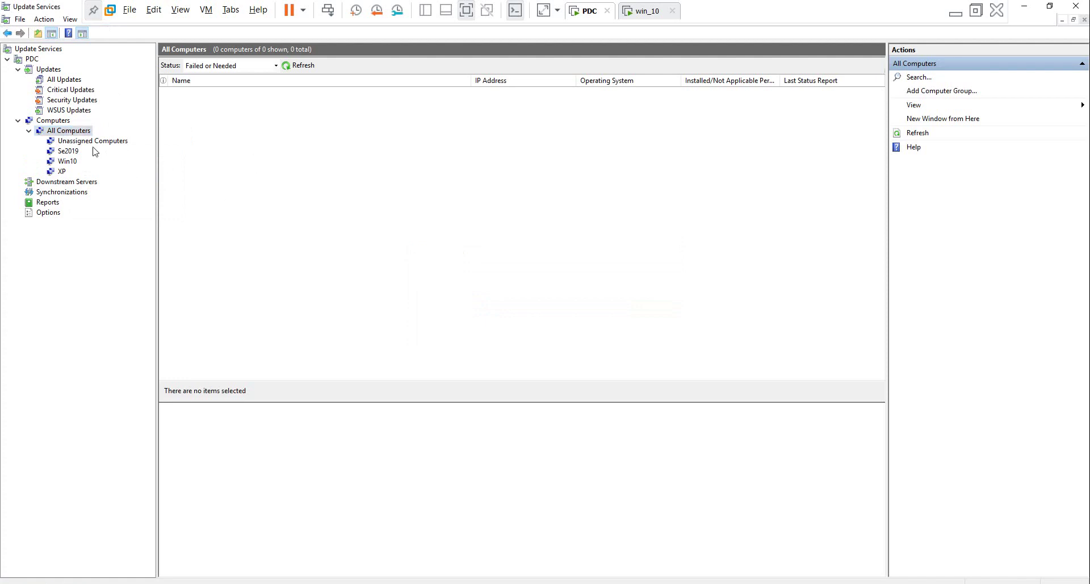
# Look through the Se2019, Win10, Unassigned Computers and XP groups in the WSUS console
pyautogui.click(77, 152)
pyautogui.click(72, 162)
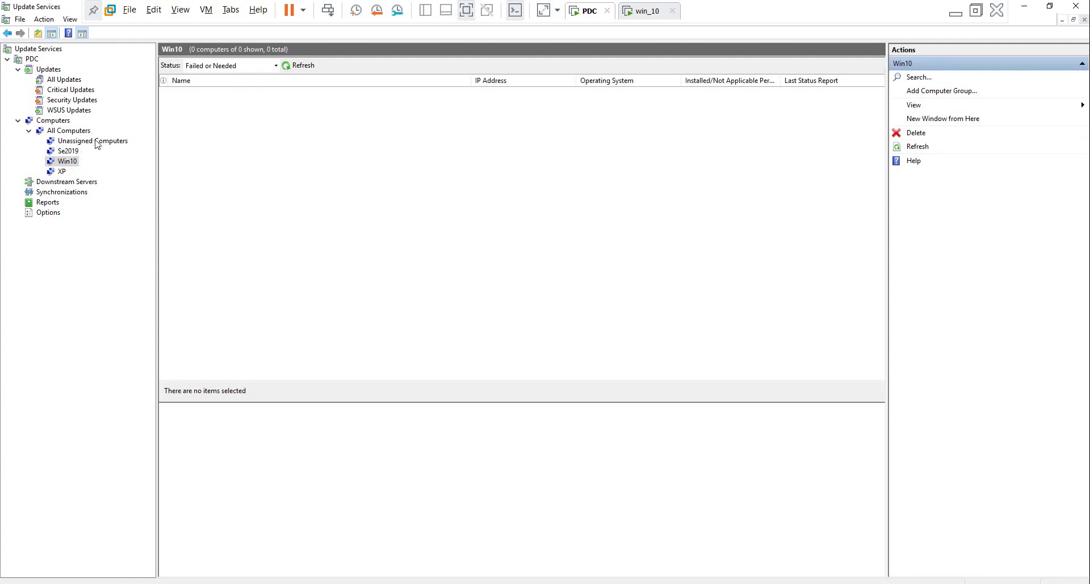
pyautogui.click(97, 145)
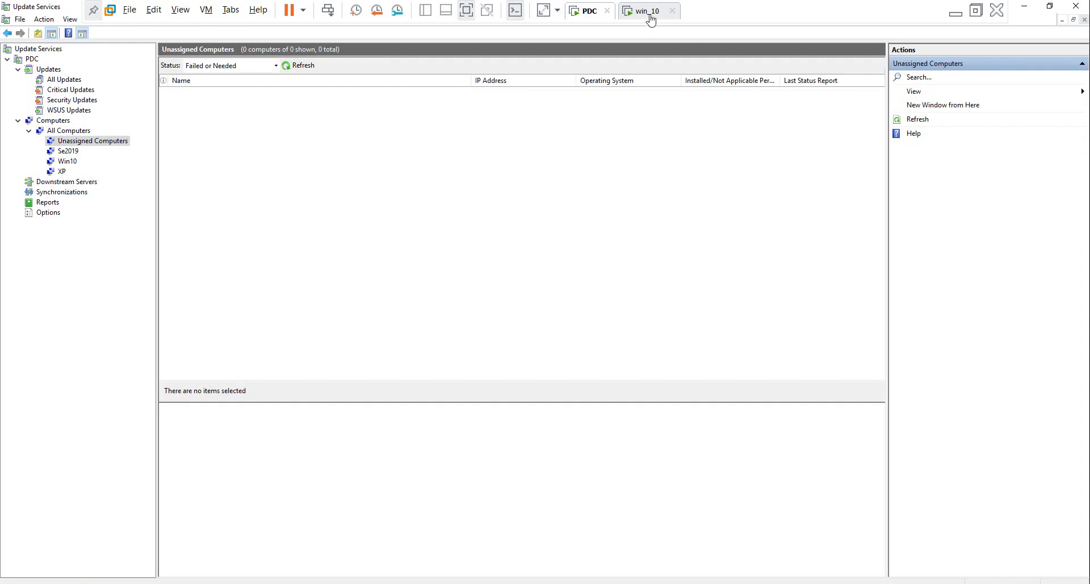
pyautogui.click(65, 163)
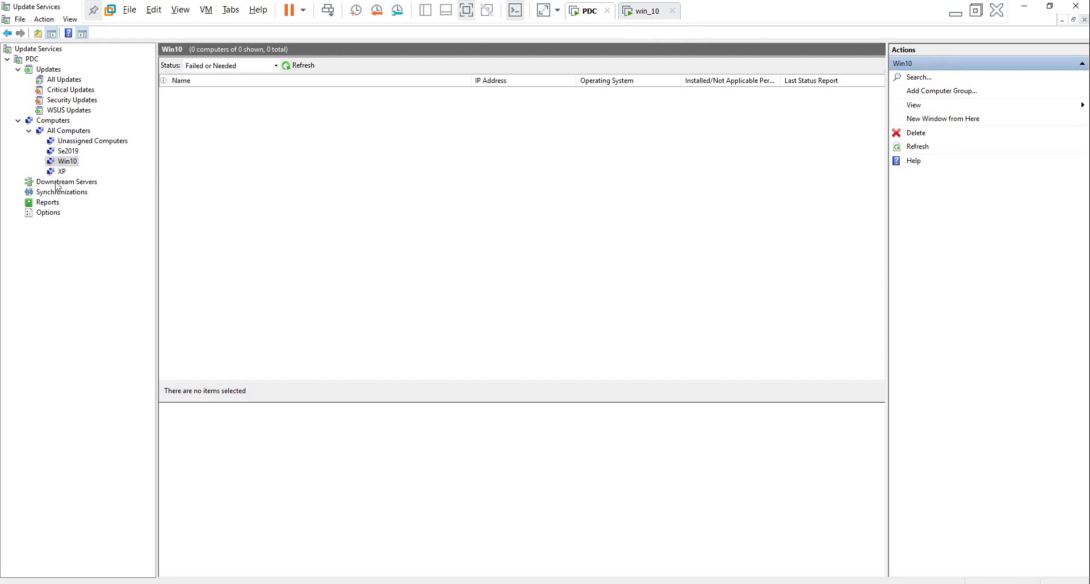
pyautogui.click(61, 172)
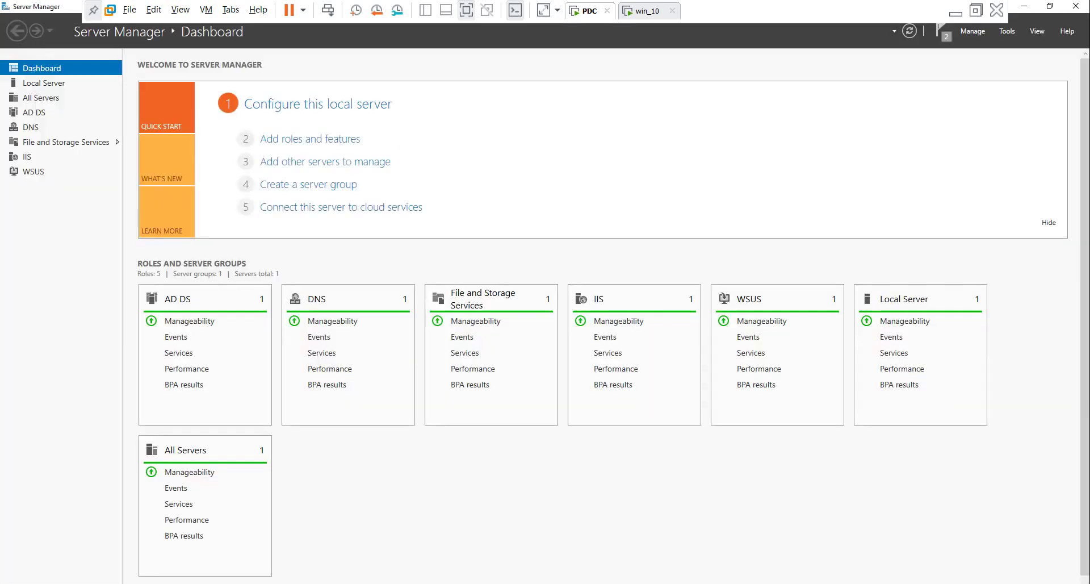
# Switch to Server Manager, open Active Directory Users and Computers maximized, and expand the tshoot.com domain
pyautogui.click(1007, 32)
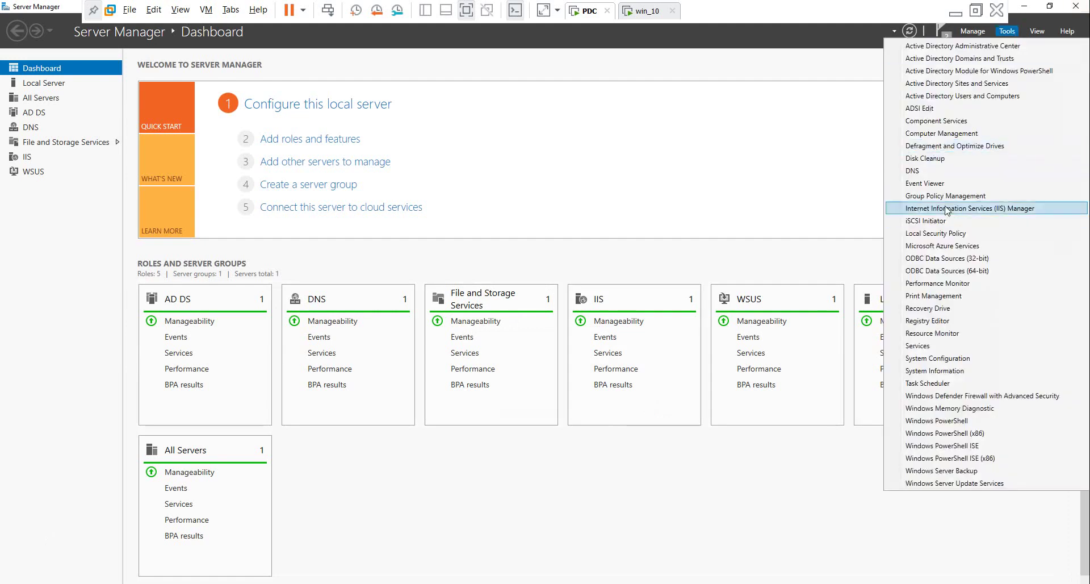
pyautogui.click(964, 97)
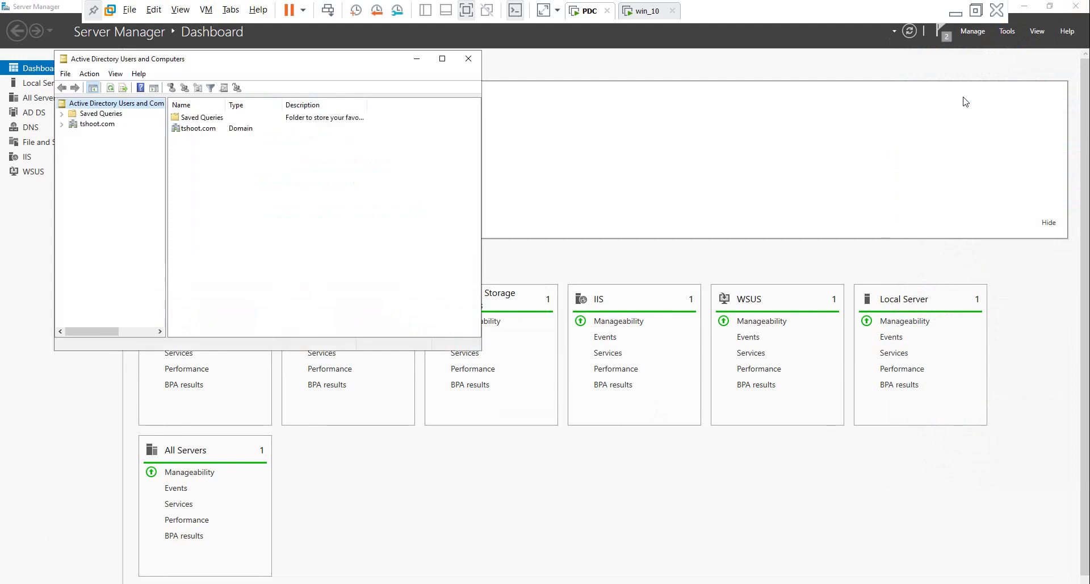
pyautogui.click(441, 58)
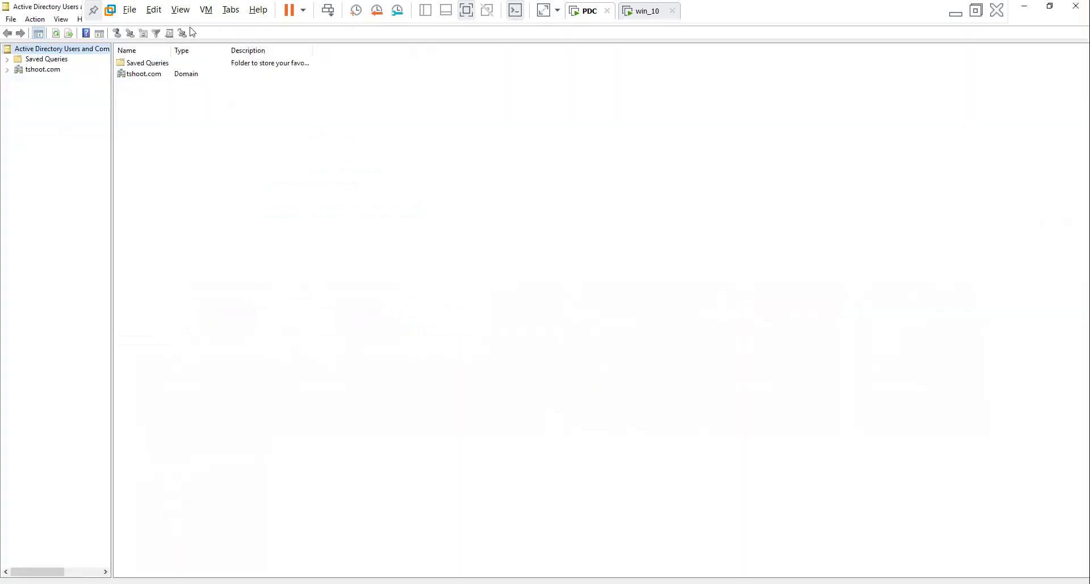
pyautogui.click(15, 71)
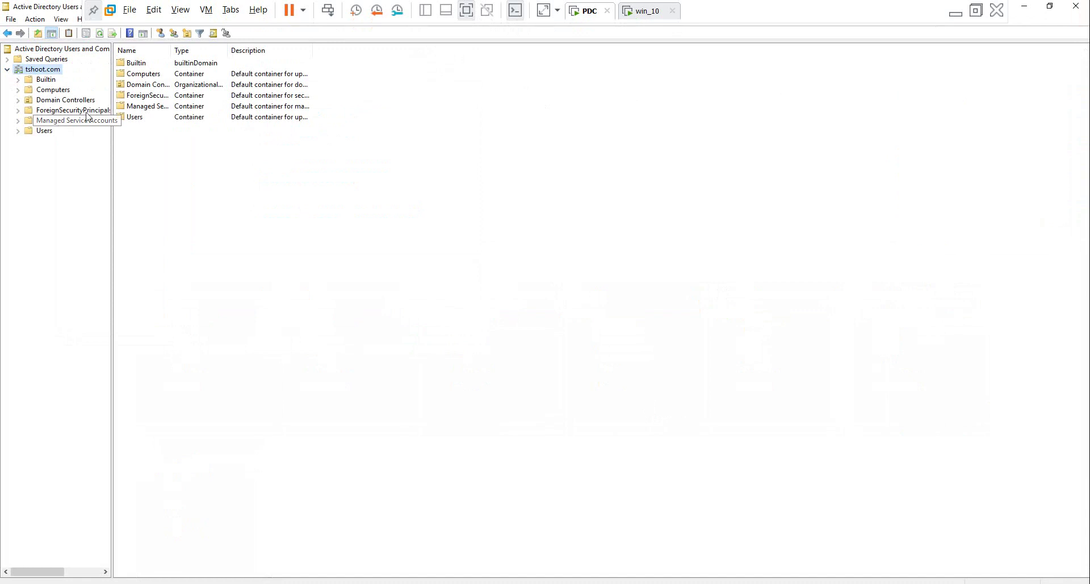
# Create an organizational unit named Win10 directly under tshoot.com, keeping its protection from accidental deletion
pyautogui.rightClick(47, 70)
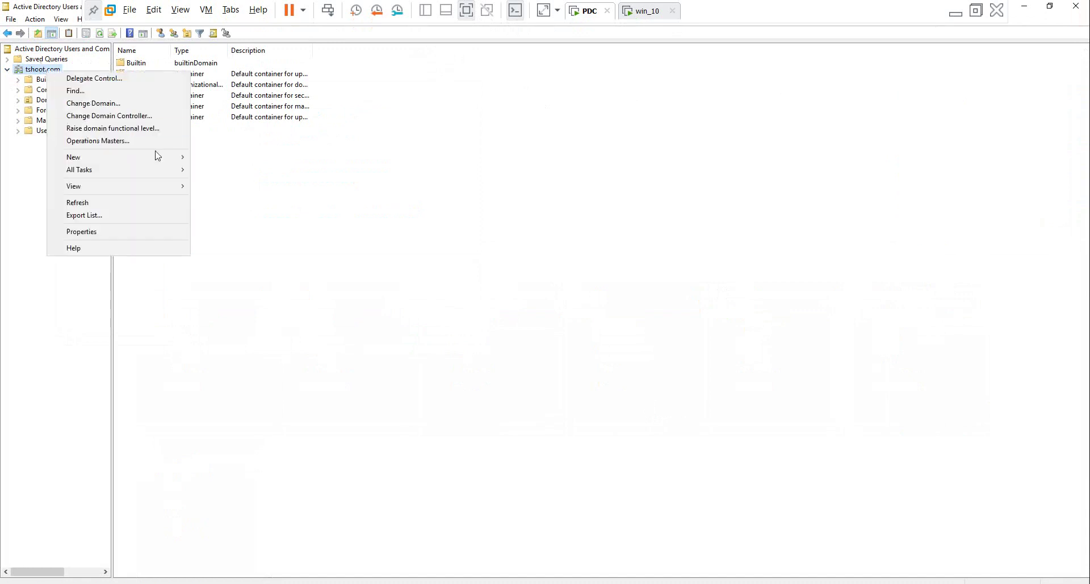
pyautogui.moveTo(159, 158)
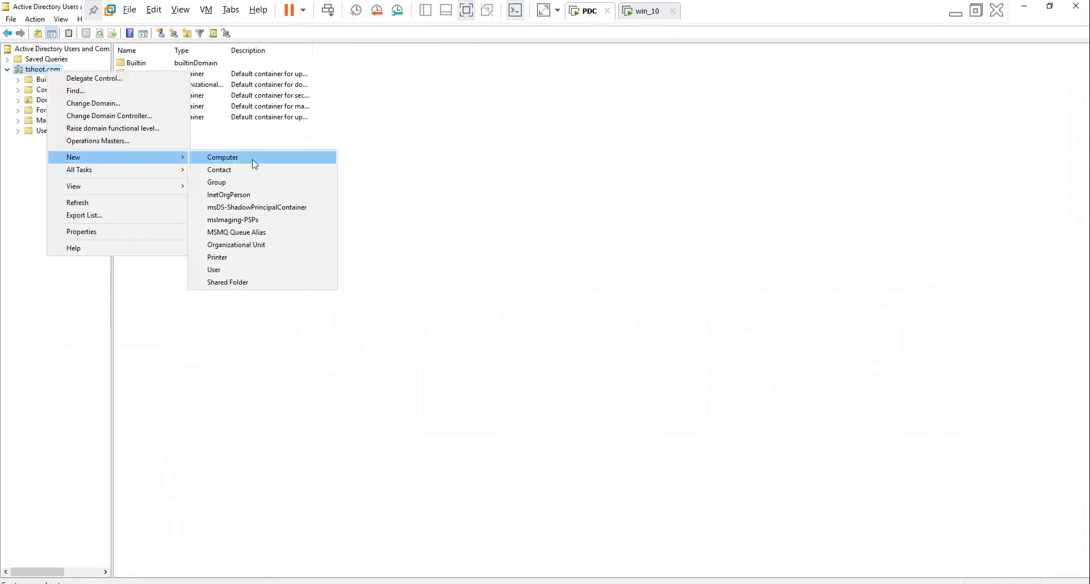
pyautogui.click(252, 245)
pyautogui.write('Win10')
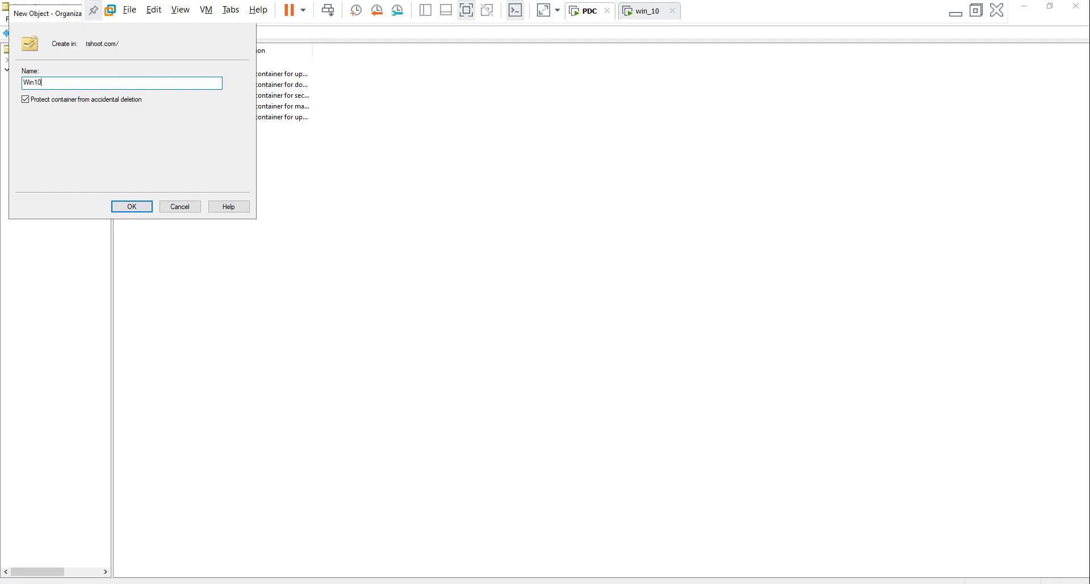
pyautogui.press('Return')
# Move computer PC1 from the Computers container into the Win10 organizational unit, check it there, and close the console
pyautogui.click(52, 90)
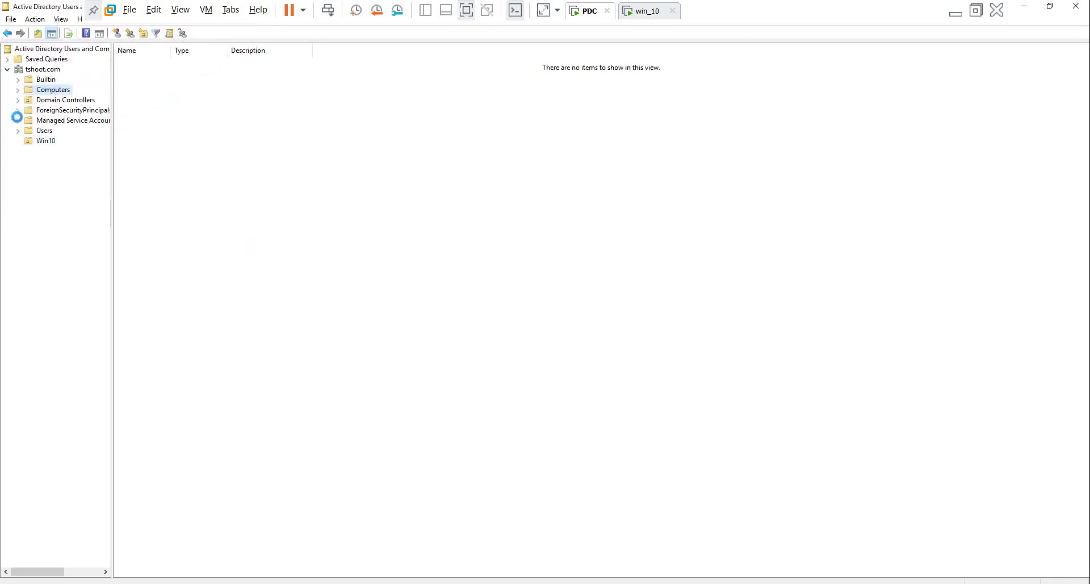
pyautogui.click(141, 67)
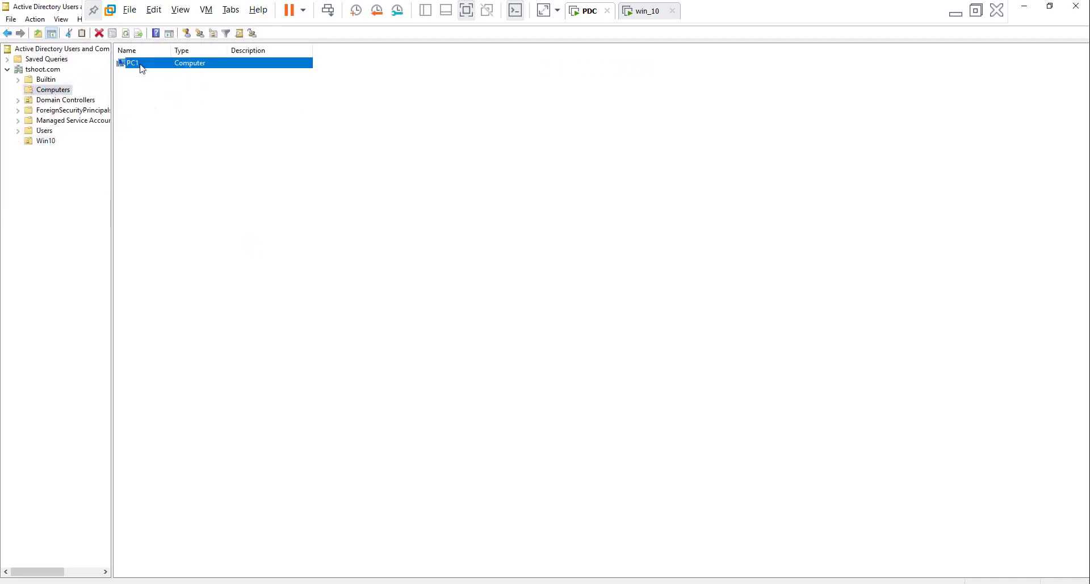
pyautogui.moveTo(142, 69); pyautogui.dragTo(53, 140)
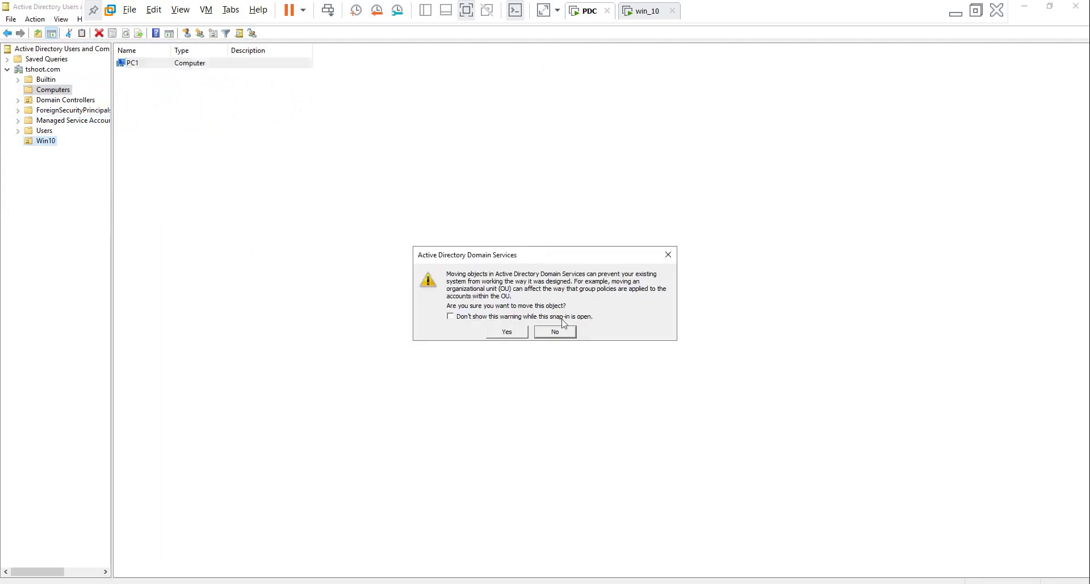
pyautogui.click(507, 331)
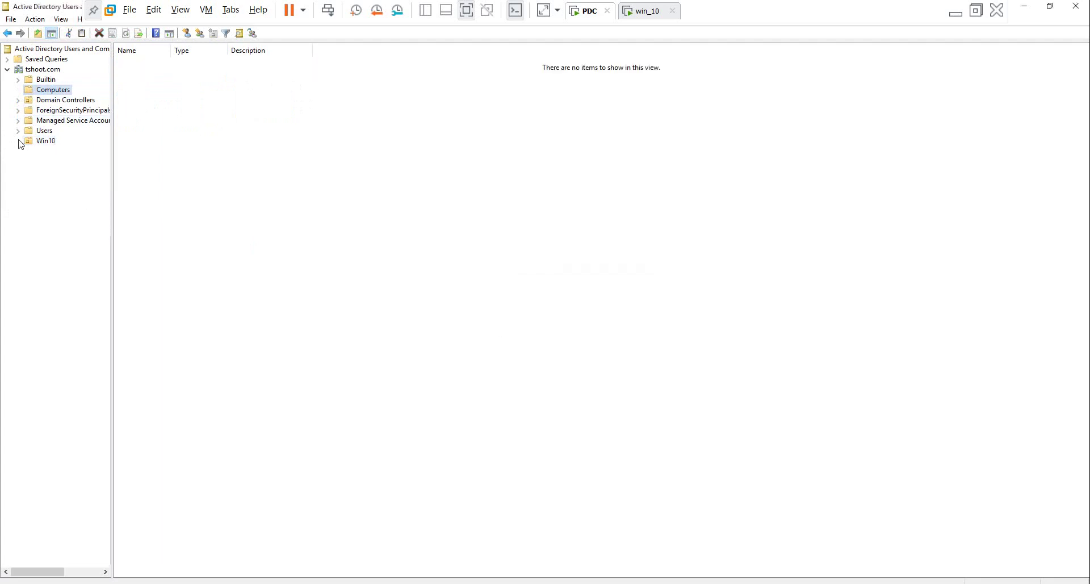
pyautogui.click(55, 142)
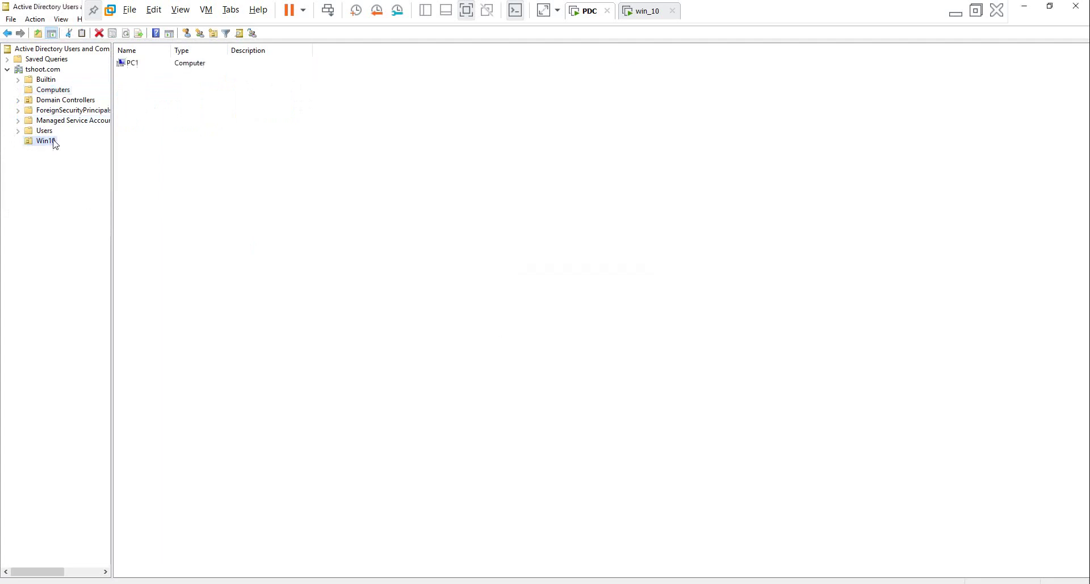
pyautogui.click(1076, 7)
# Open Group Policy Management maximized, expand the forest down to the contents of tshoot.com, and widen the console tree
pyautogui.click(1007, 31)
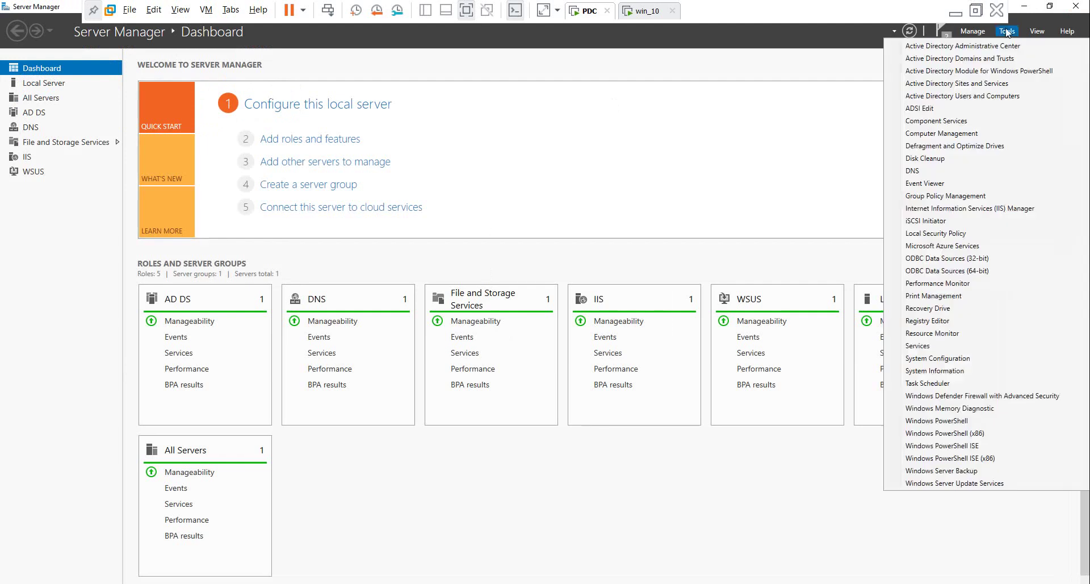
pyautogui.click(993, 195)
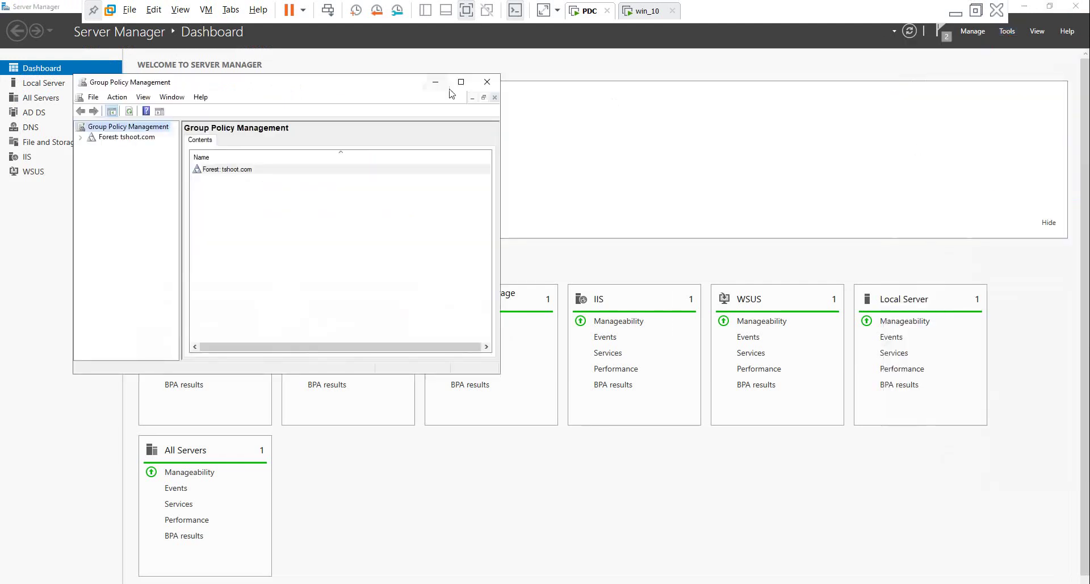
pyautogui.click(460, 84)
pyautogui.doubleClick(40, 59)
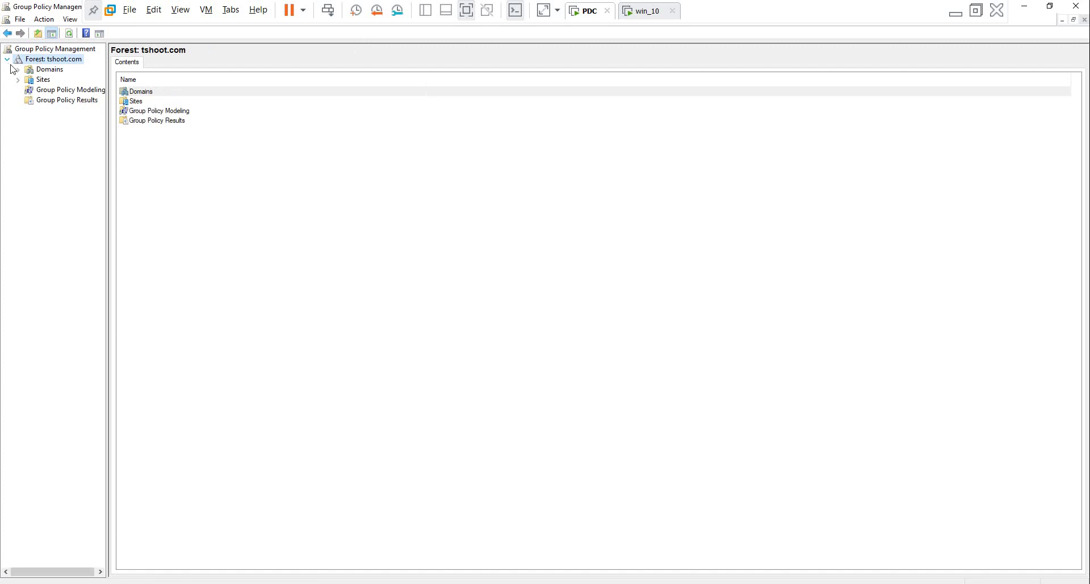
pyautogui.doubleClick(42, 71)
pyautogui.doubleClick(56, 80)
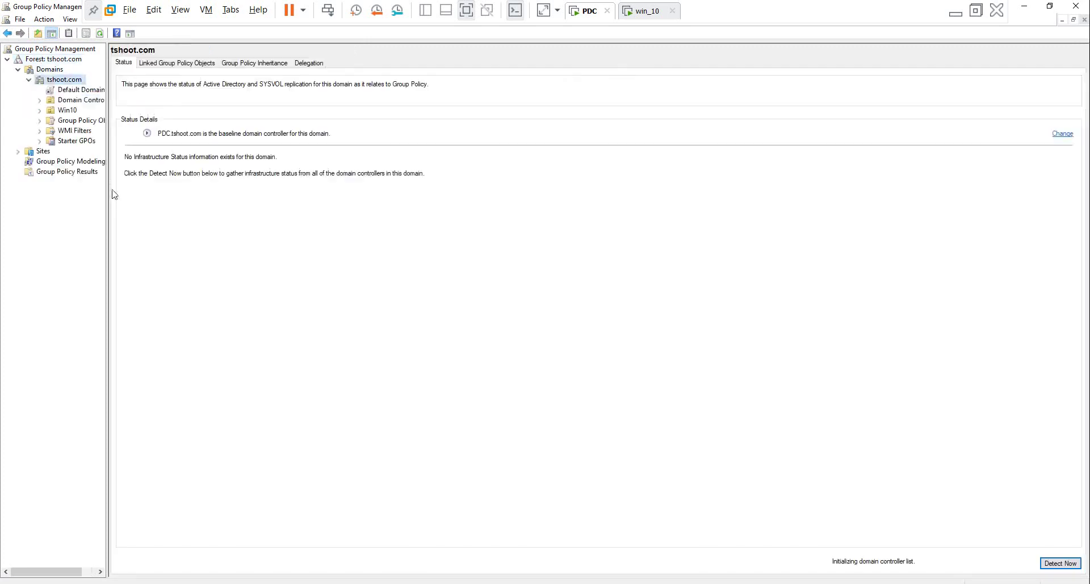
pyautogui.moveTo(108, 188); pyautogui.dragTo(155, 190)
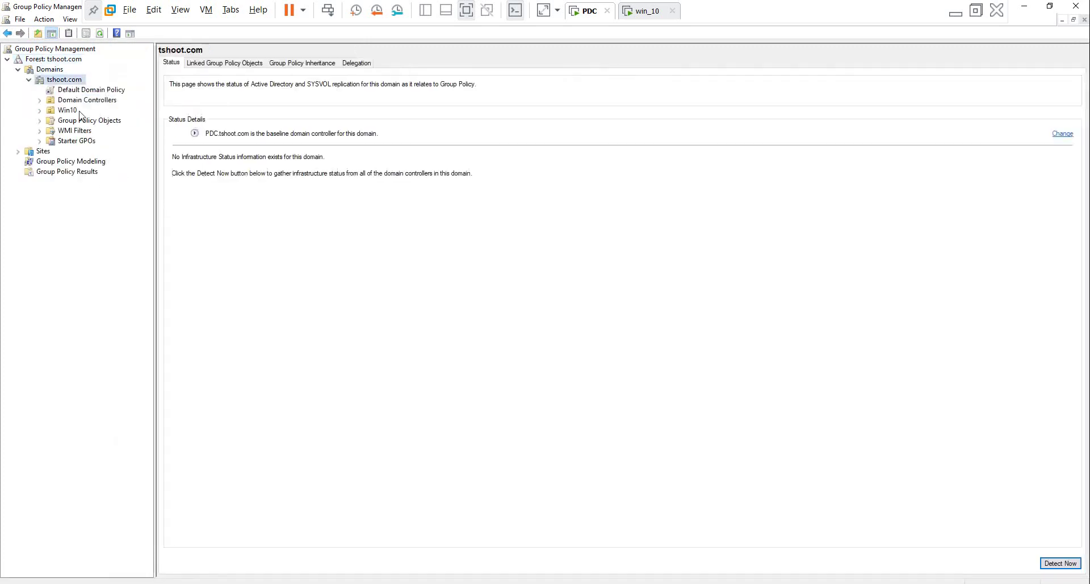
# Create a Group Policy object named WSUS, without a starter GPO, and link it to the Win10 organizational unit
pyautogui.click(67, 111)
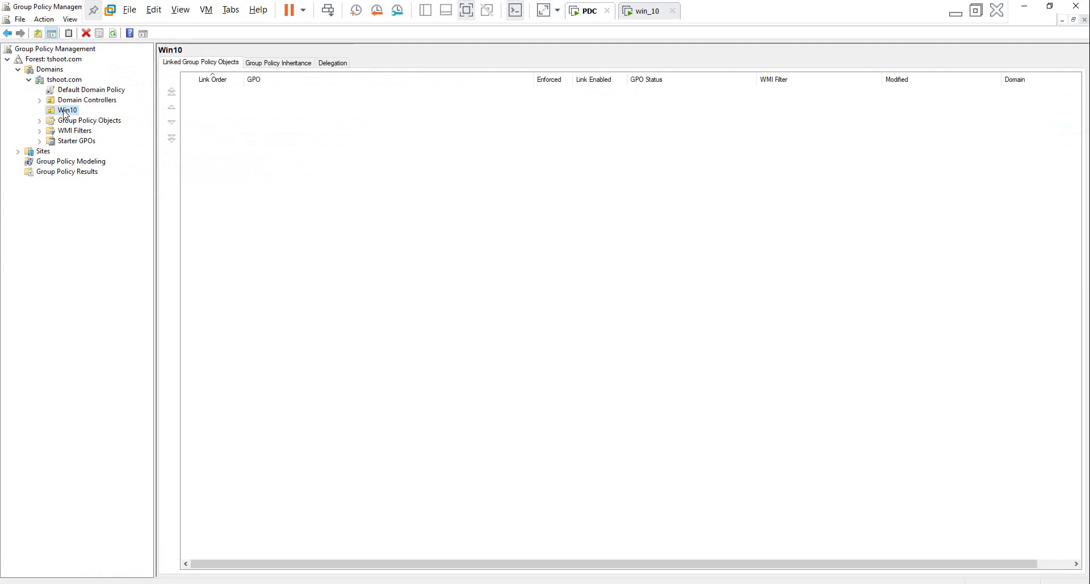
pyautogui.rightClick(65, 114)
pyautogui.click(196, 116)
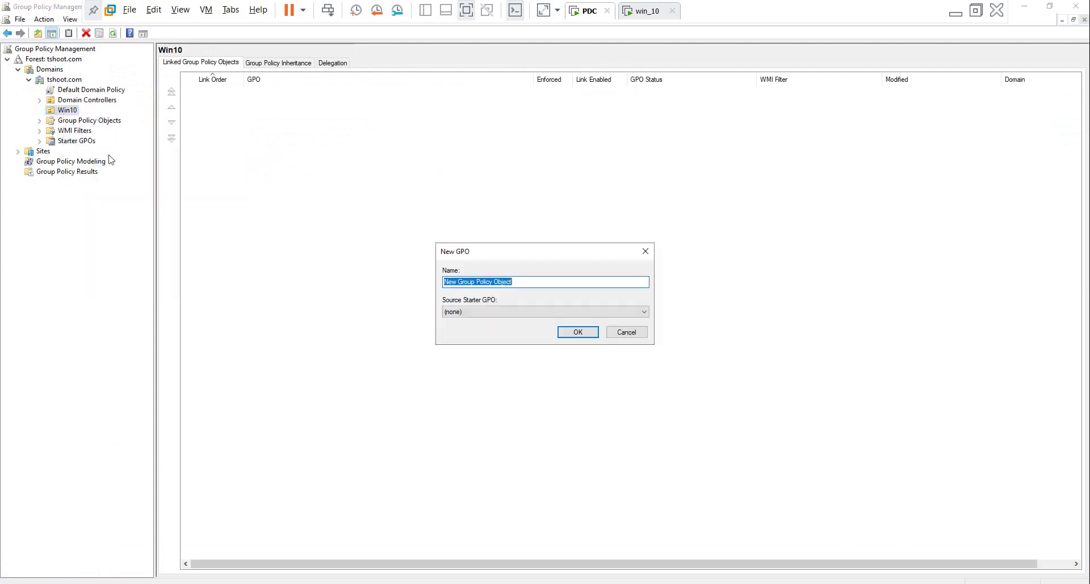
pyautogui.write('WSU')
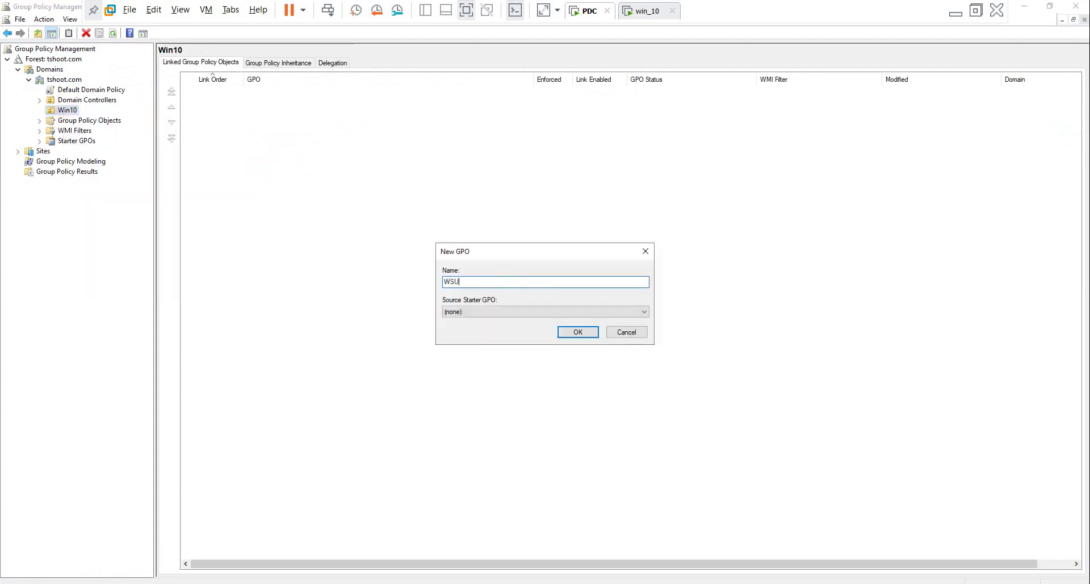
pyautogui.write('S')
pyautogui.press('Return')
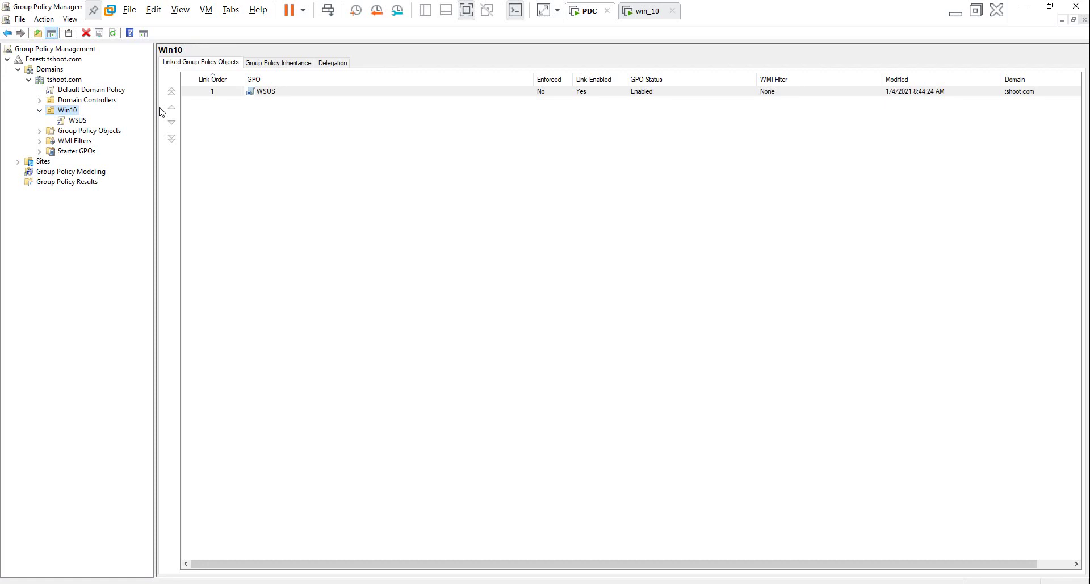
# Open the WSUS Group Policy object linked to Win10 for editing, maximize the editor, and widen its console tree
pyautogui.click(80, 122)
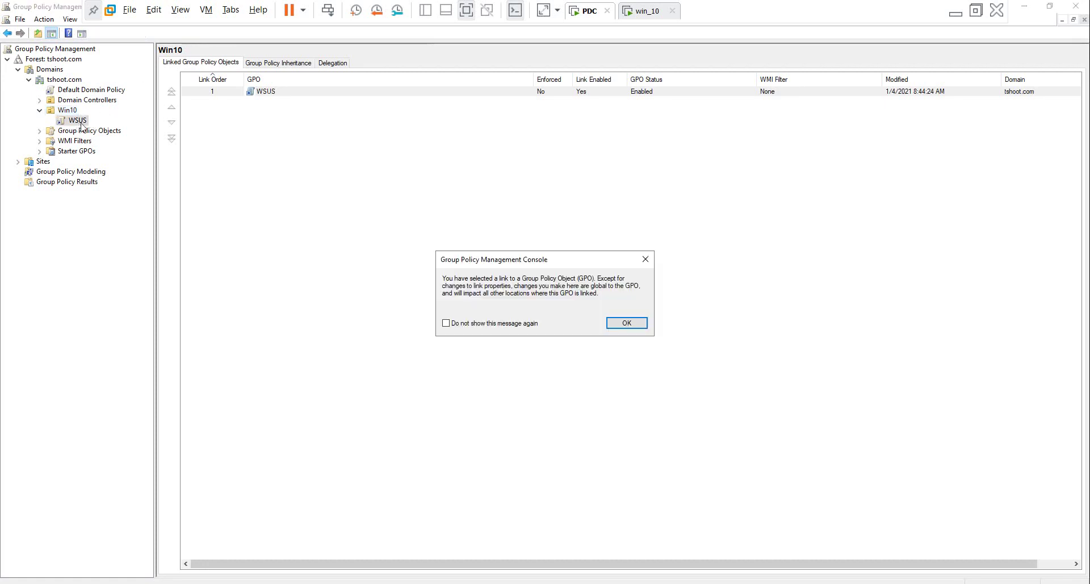
pyautogui.click(625, 323)
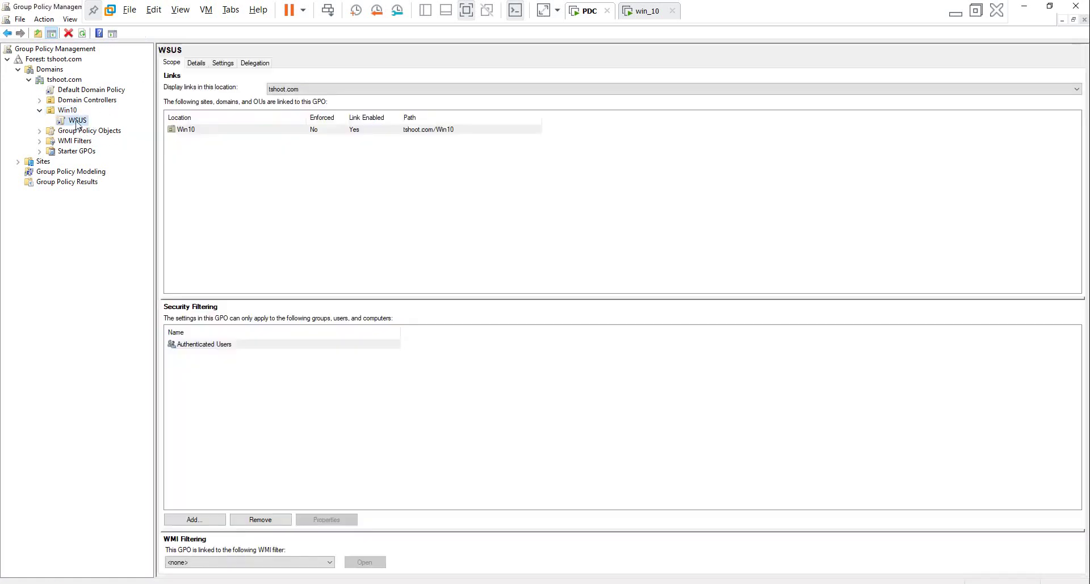
pyautogui.rightClick(78, 122)
pyautogui.click(111, 131)
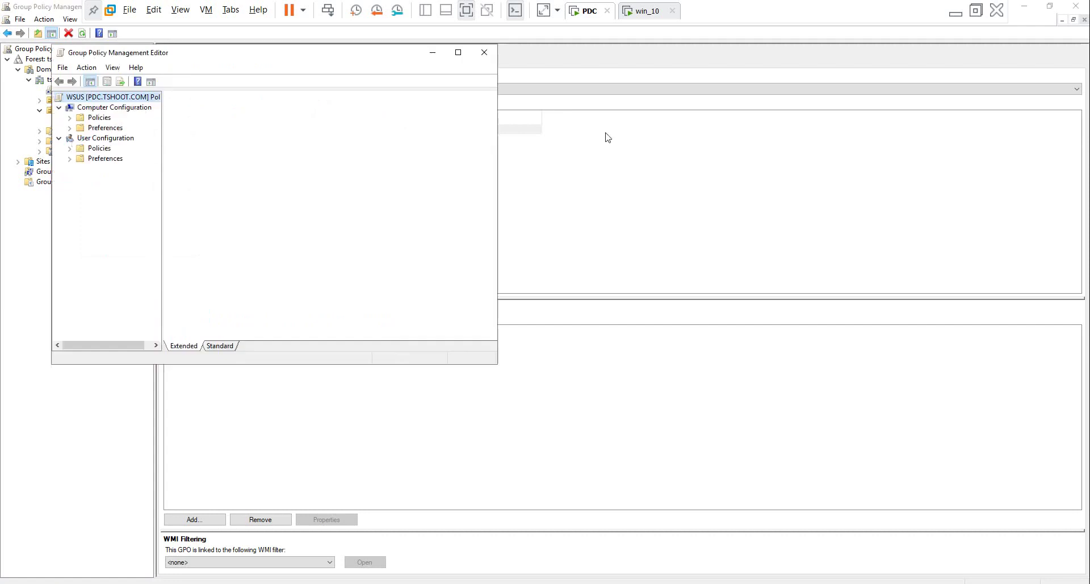
pyautogui.click(456, 52)
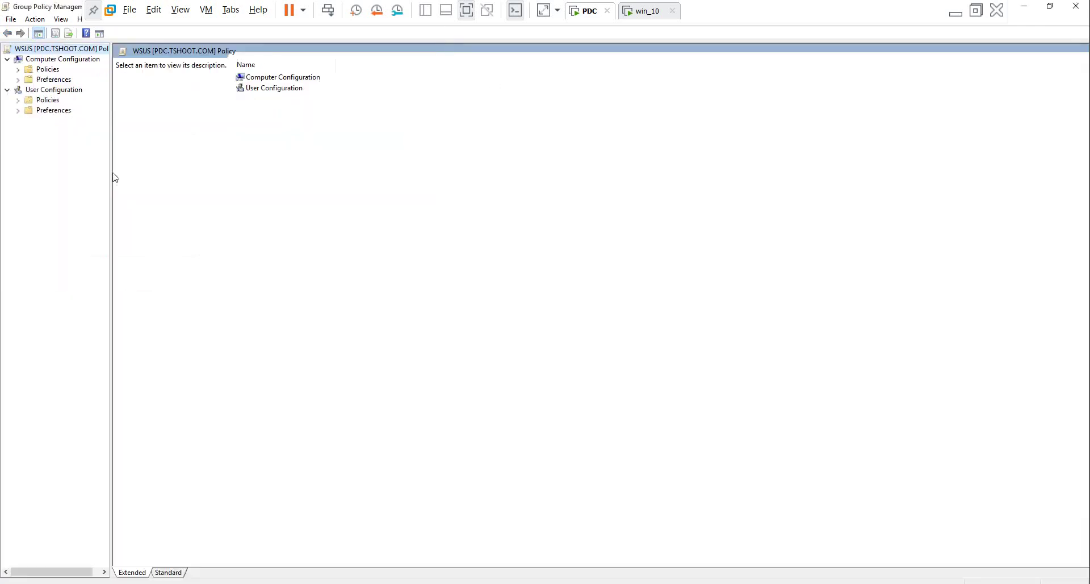
pyautogui.moveTo(110, 170); pyautogui.dragTo(172, 170)
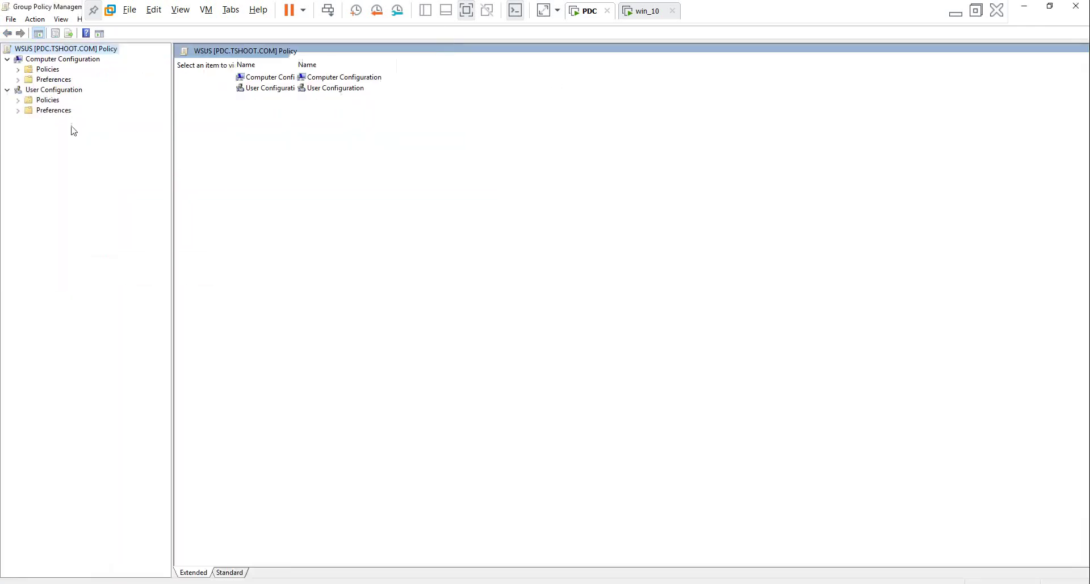
# Browse the computer policies' Administrative Templates to the Windows Update settings under Windows Components
pyautogui.doubleClick(49, 71)
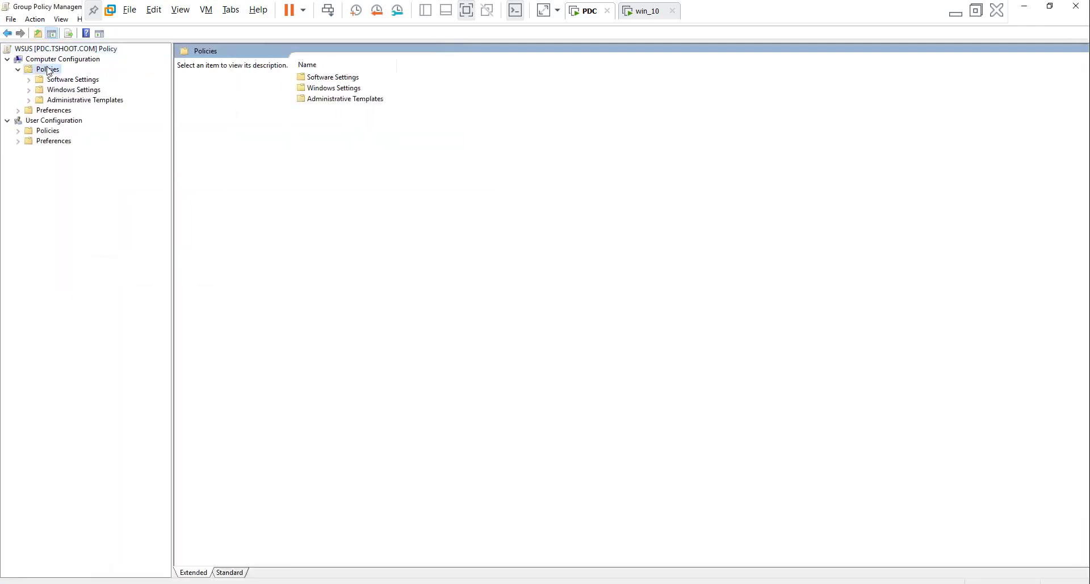
pyautogui.doubleClick(78, 101)
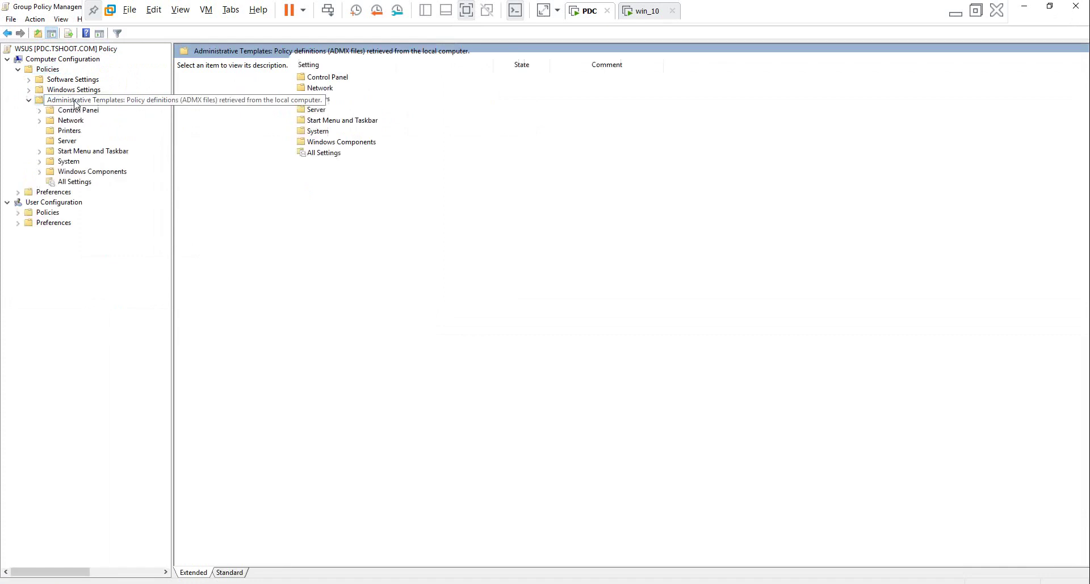
pyautogui.doubleClick(99, 172)
pyautogui.scroll(-13, 398, 405)
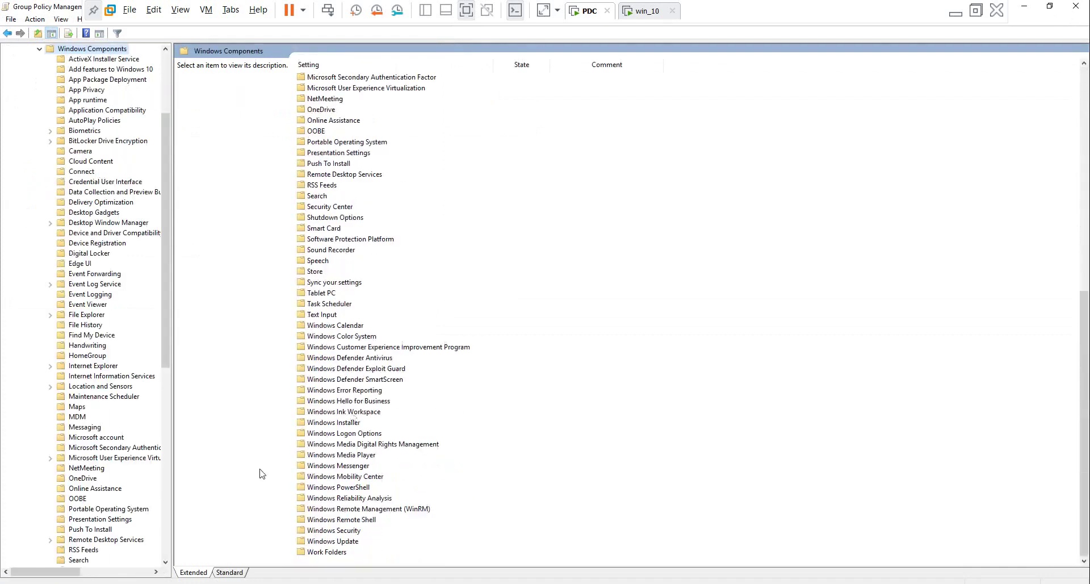
pyautogui.doubleClick(344, 543)
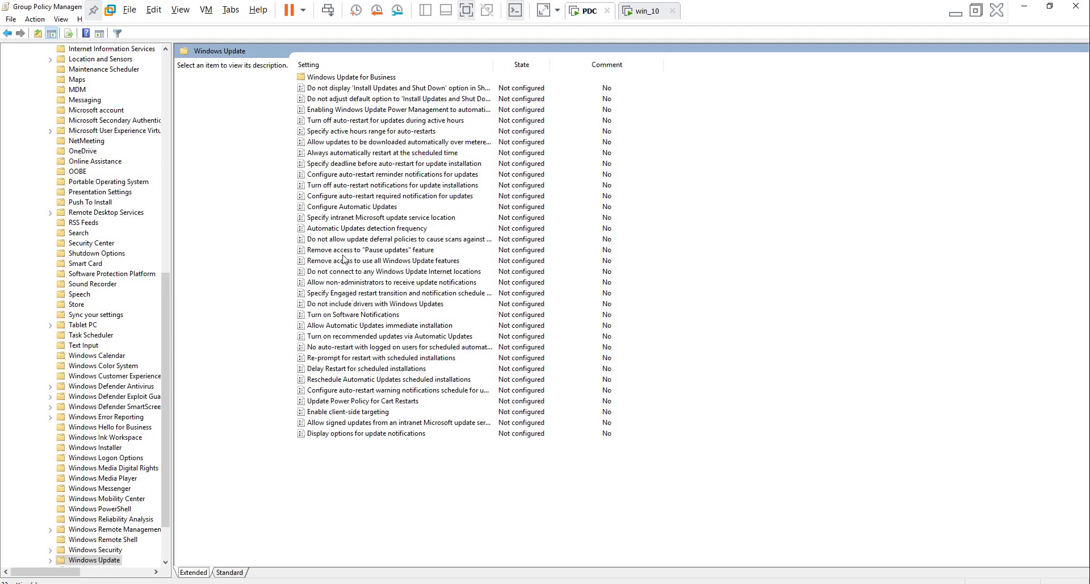
pyautogui.click(367, 222)
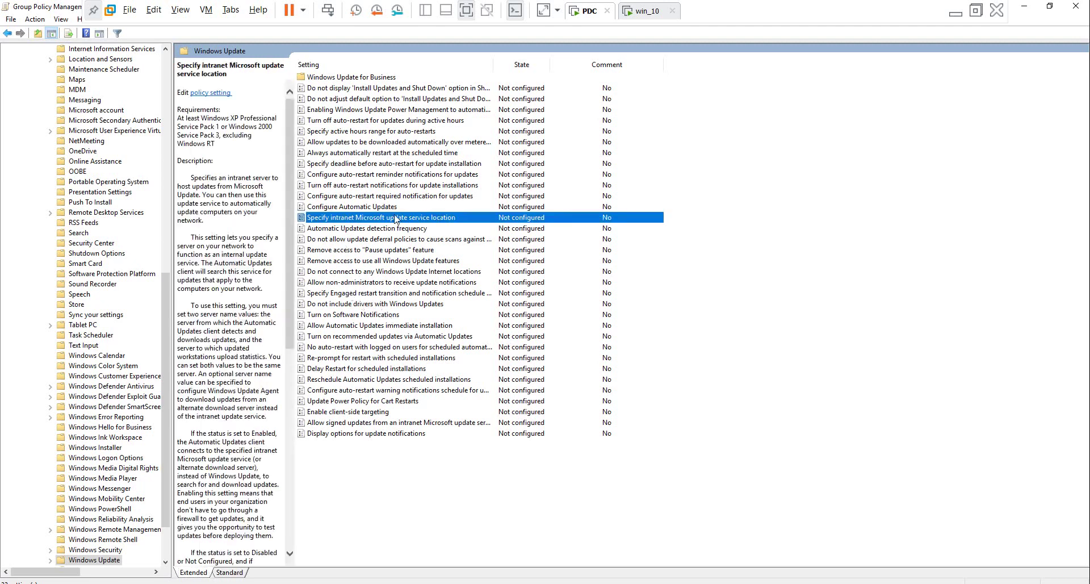
pyautogui.doubleClick(437, 222)
pyautogui.moveTo(116, 35); pyautogui.dragTo(363, 125)
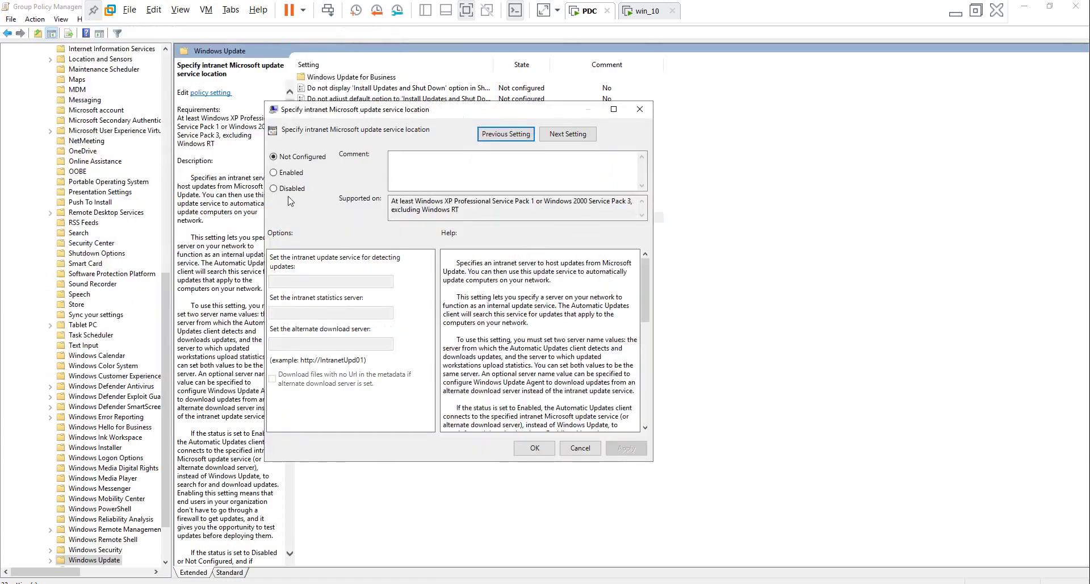
pyautogui.click(287, 172)
pyautogui.click(318, 282)
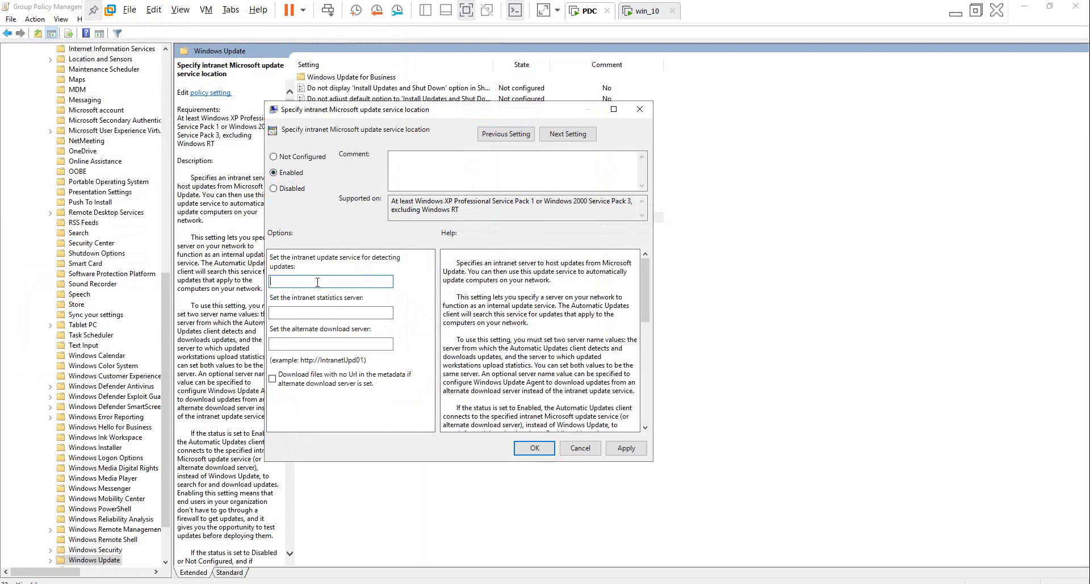
pyautogui.write('http://pdc.tshoot')
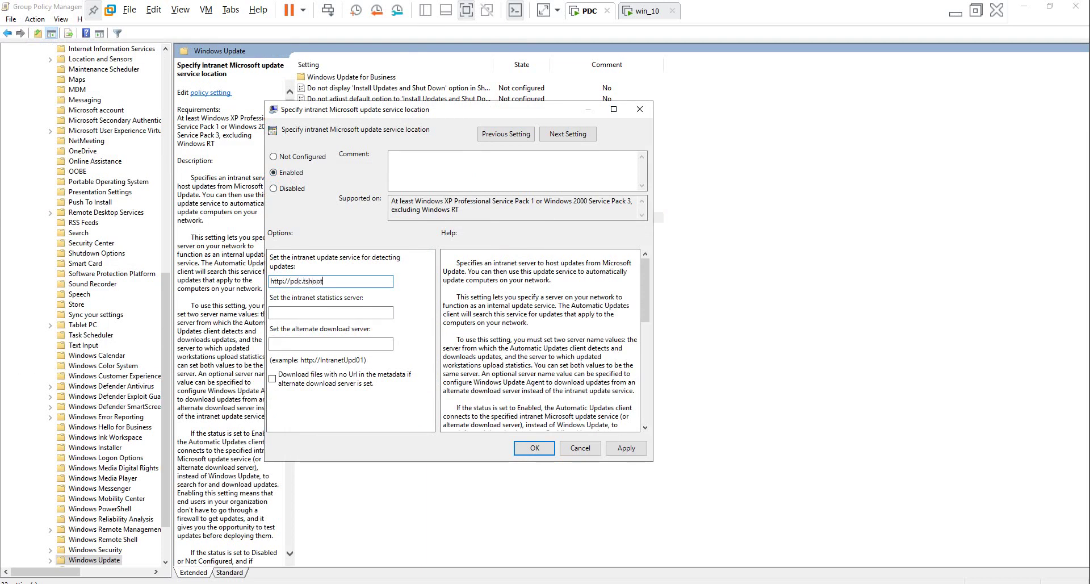
pyautogui.write('.com')
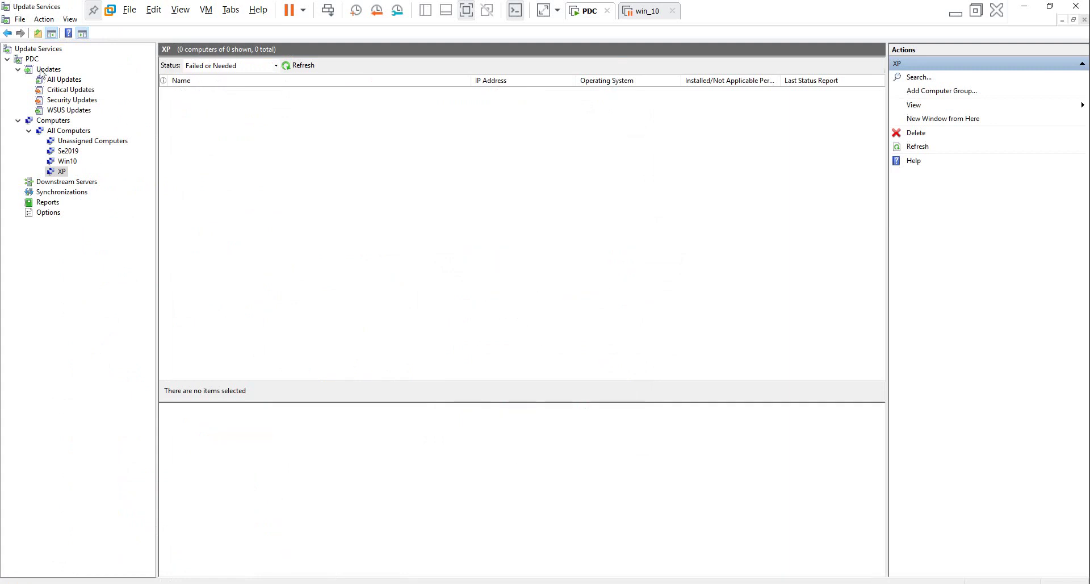
# Check the PDC server's connection port in Update Services and append port 8530 to the intranet update service address
pyautogui.click(32, 59)
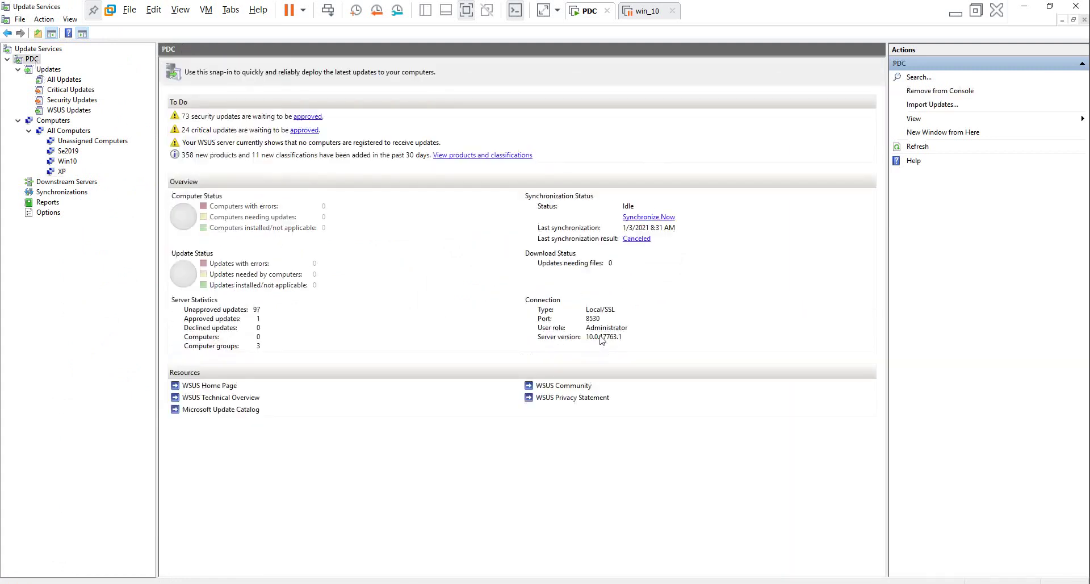
pyautogui.click(1030, 7)
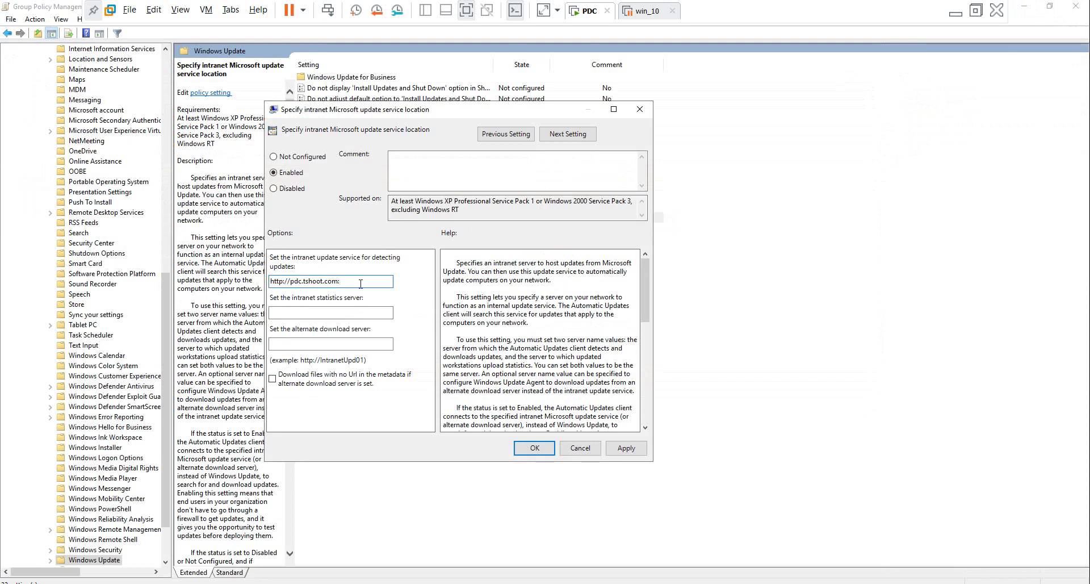
pyautogui.write('8530')
pyautogui.hotkey('ctrl', 'a')
pyautogui.hotkey('ctrl', 'c')
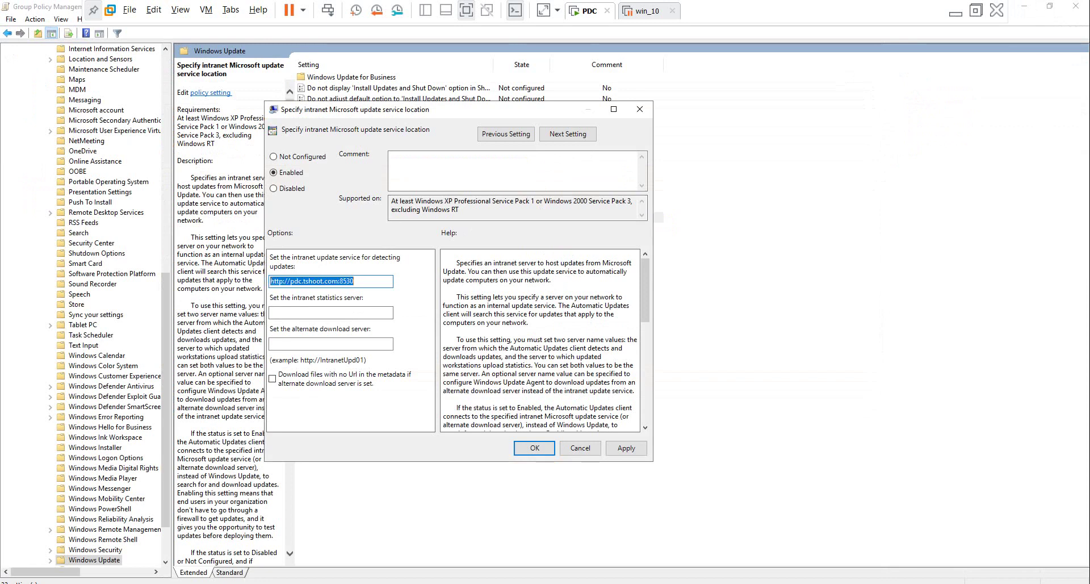
pyautogui.click(353, 313)
pyautogui.hotkey('ctrl', 'v')
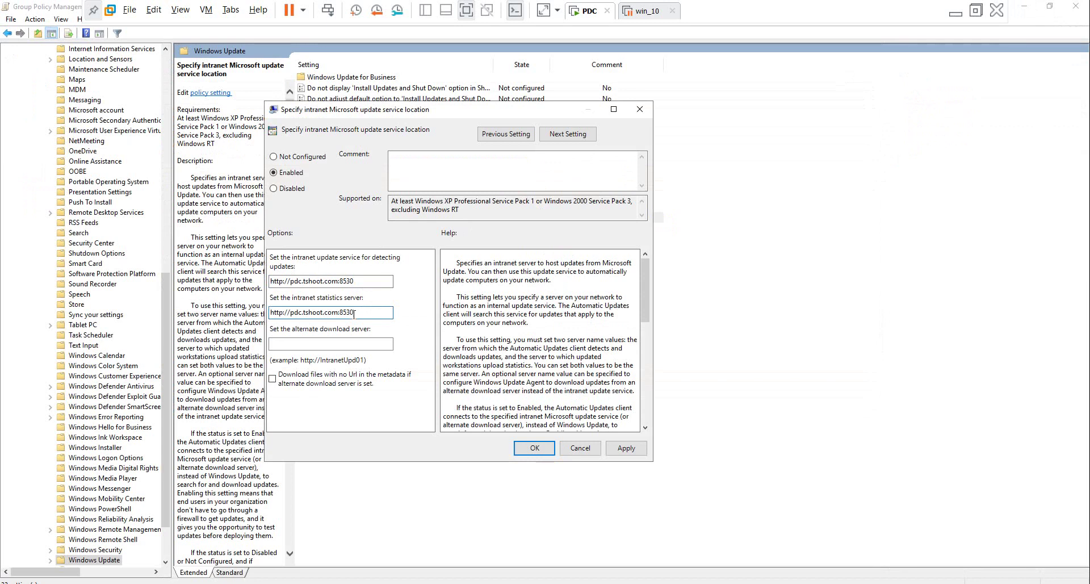
pyautogui.click(343, 342)
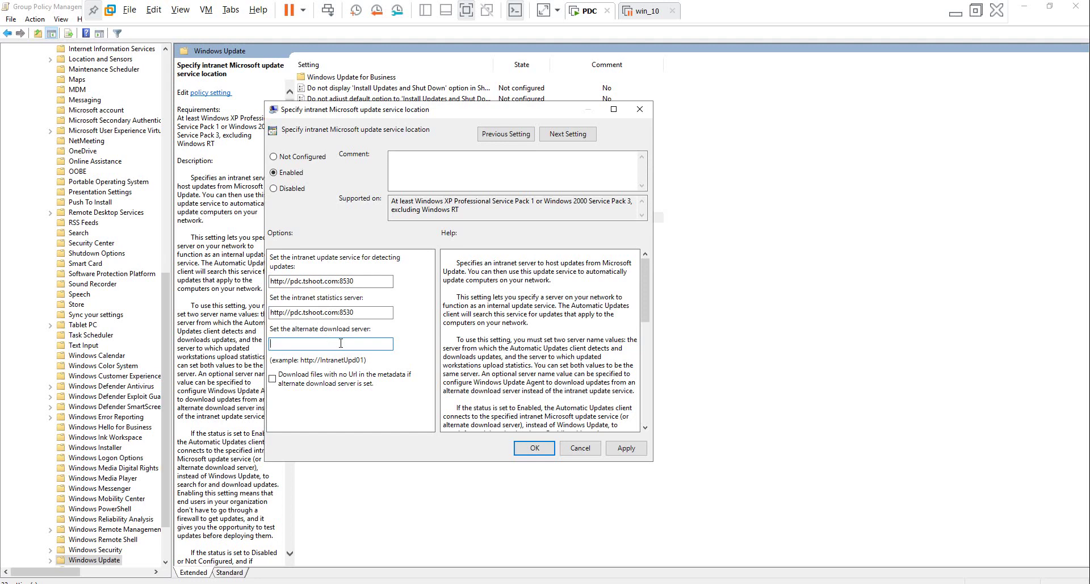
pyautogui.click(538, 449)
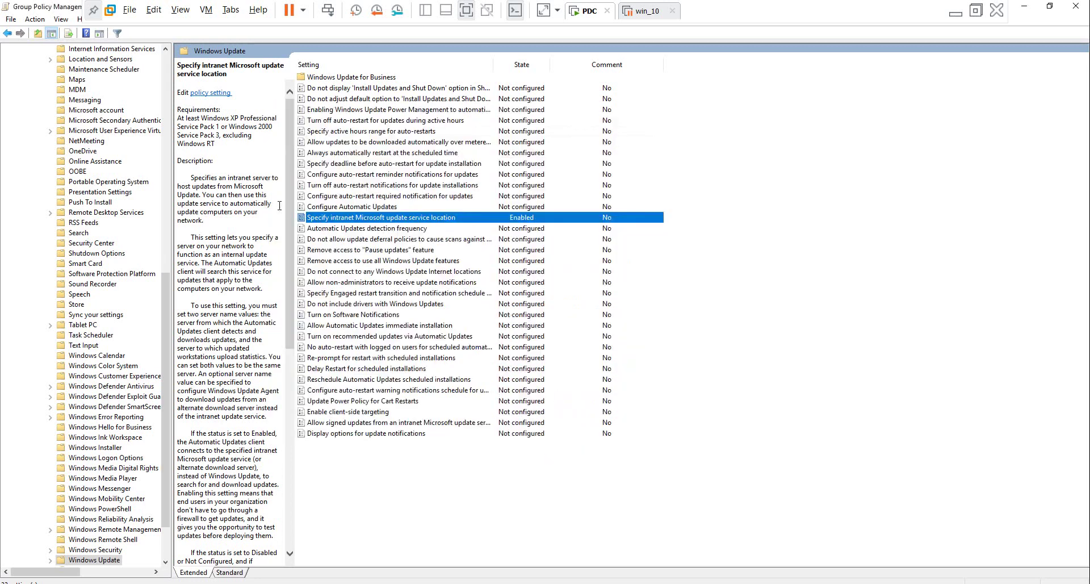
# Open the Configure Automatic Updates policy and enable it
pyautogui.click(362, 208)
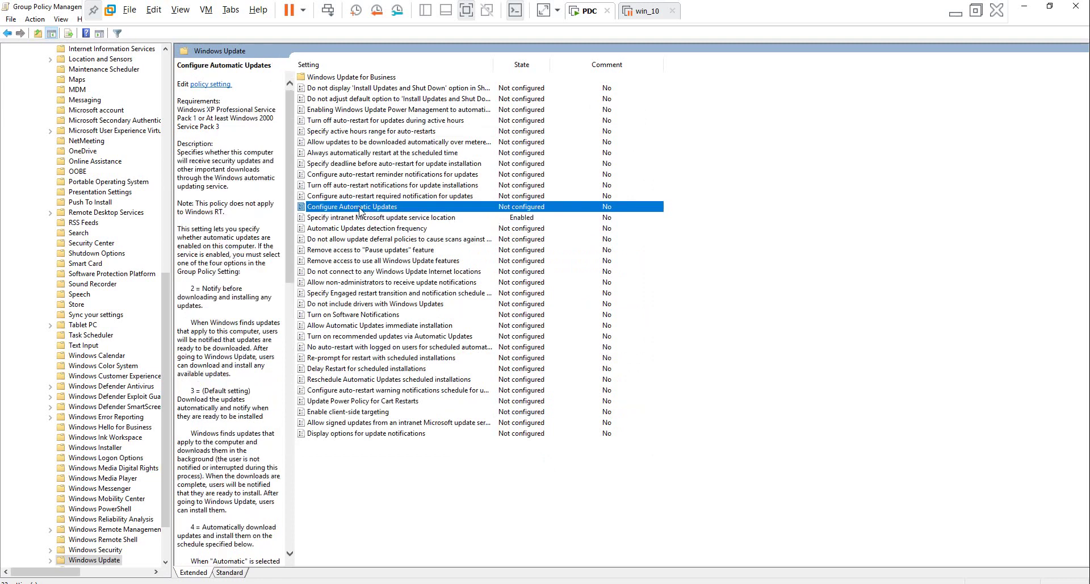
pyautogui.doubleClick(360, 208)
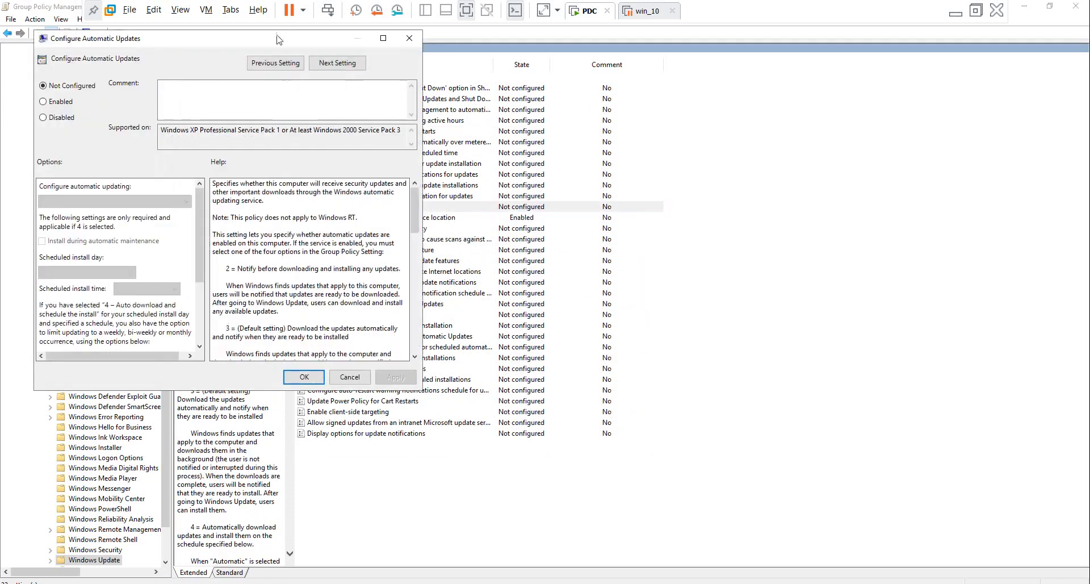
pyautogui.moveTo(273, 39); pyautogui.dragTo(475, 156)
pyautogui.click(260, 219)
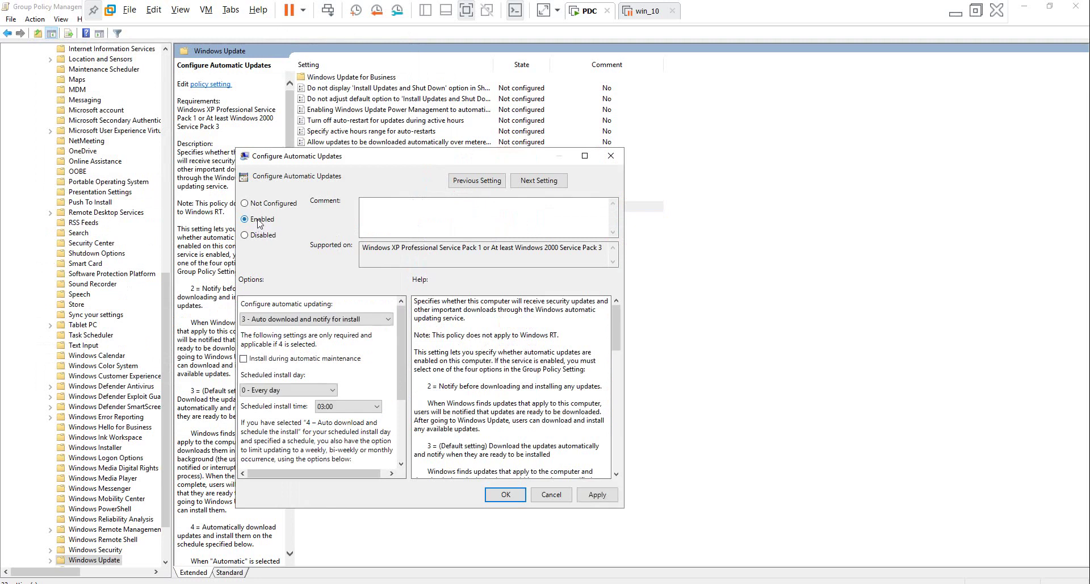
# Set automatic updating to 4 - Auto download and schedule the install
pyautogui.click(360, 319)
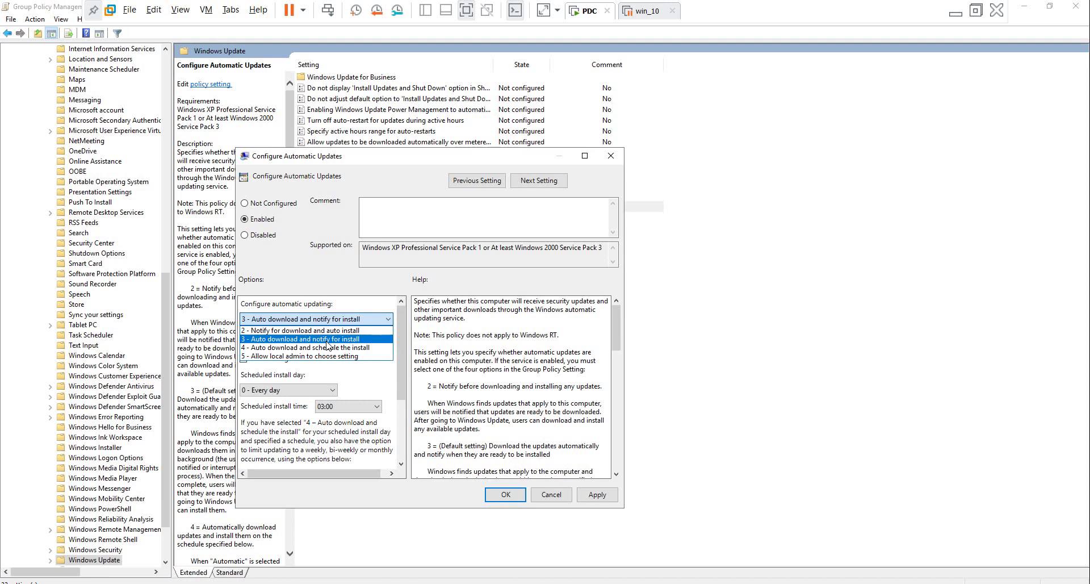
pyautogui.click(279, 348)
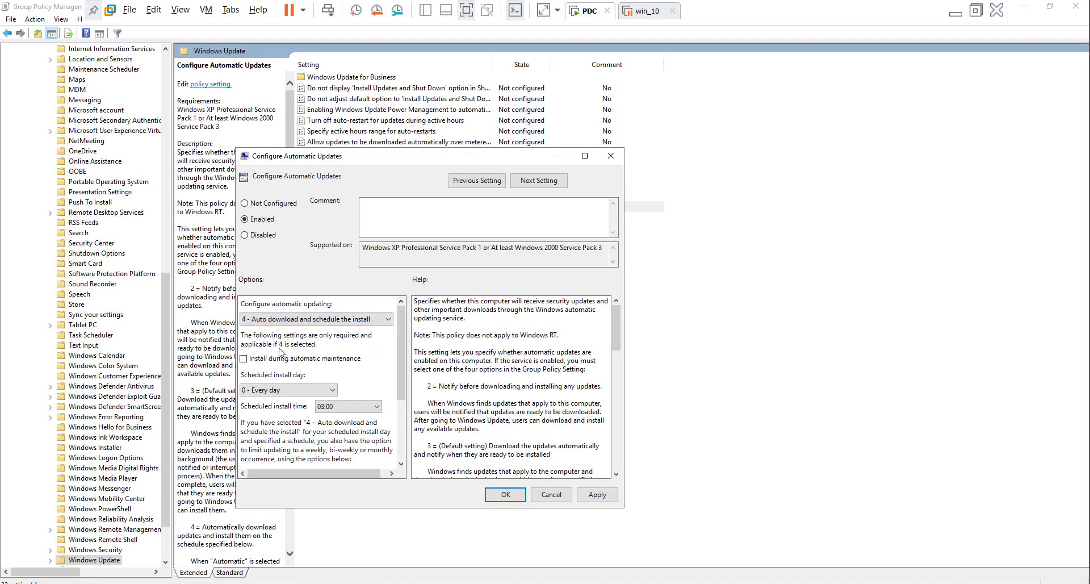
pyautogui.click(363, 321)
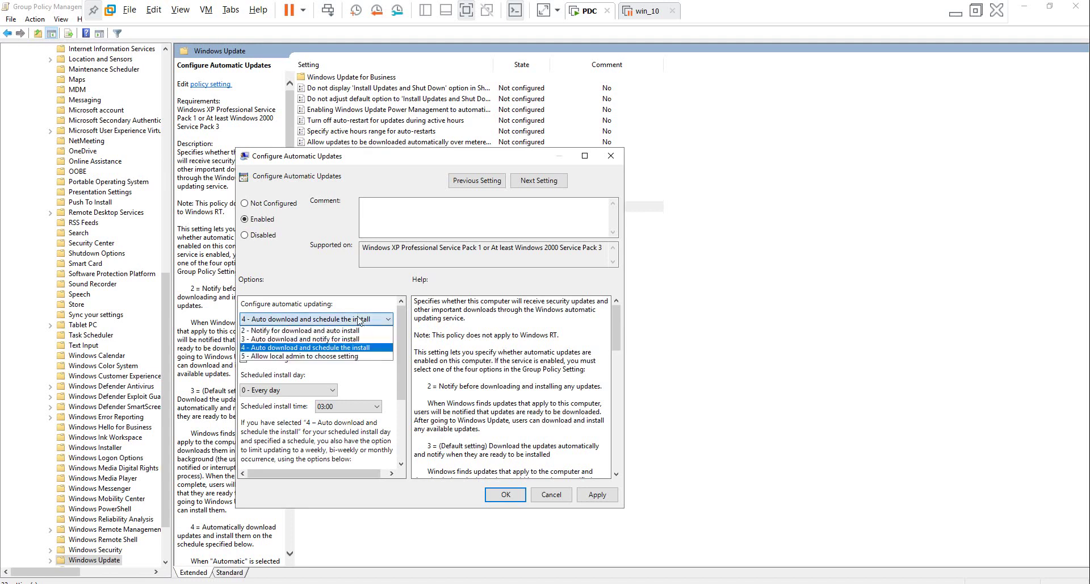
pyautogui.click(300, 348)
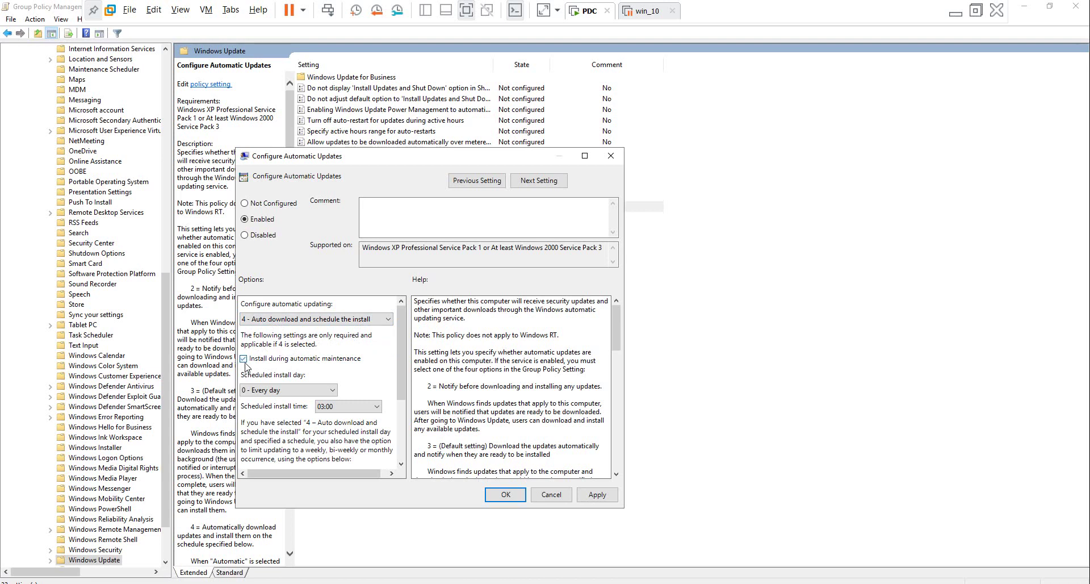
# Set the scheduled install day to 6 - Every Friday, keep the 03:00 install time, and review the weekly occurrence options
pyautogui.click(265, 390)
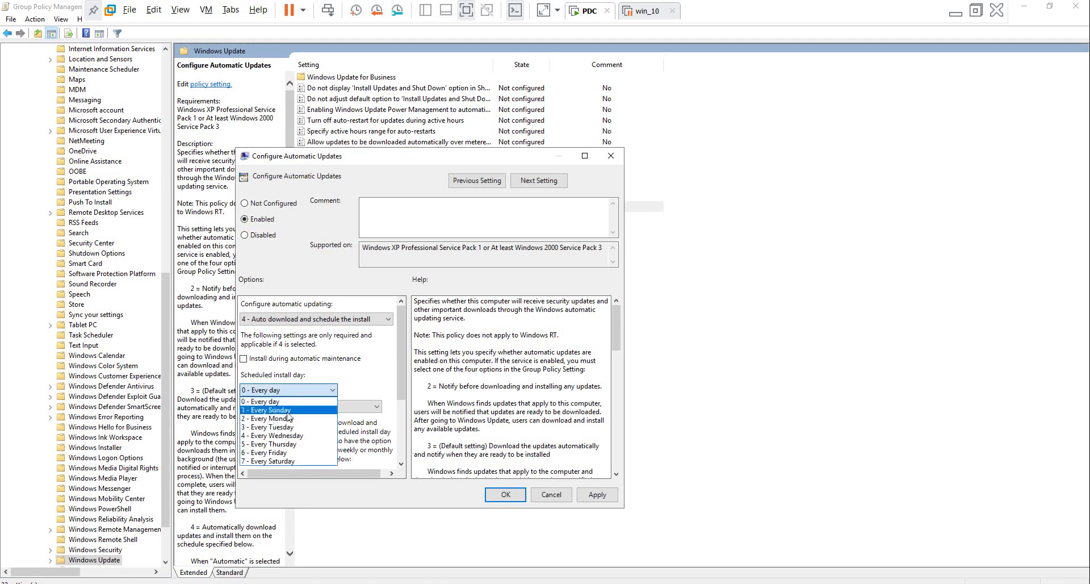
pyautogui.click(291, 456)
pyautogui.click(332, 408)
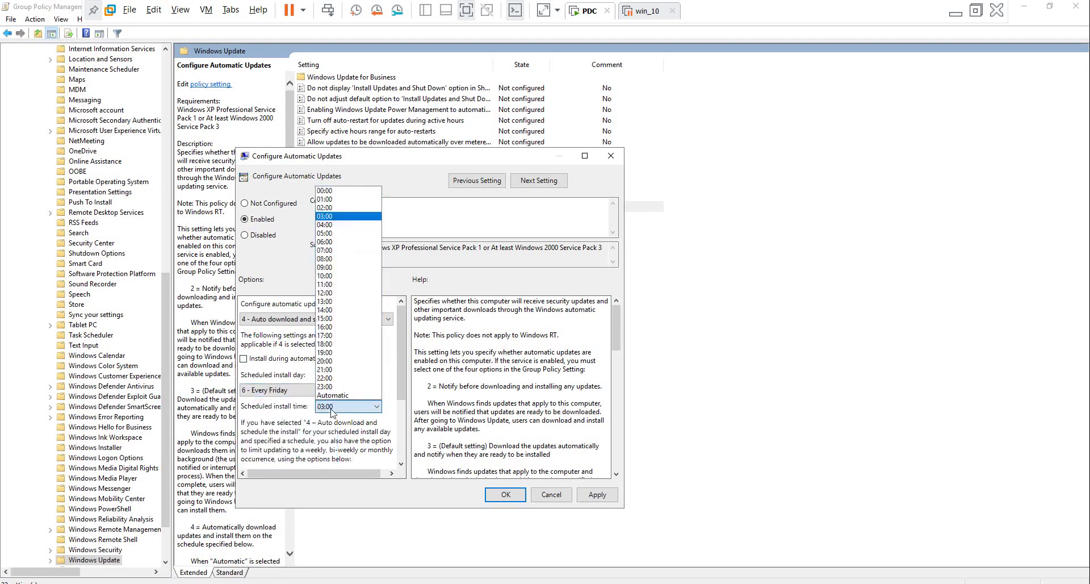
pyautogui.click(333, 408)
pyautogui.scroll(-3, 275, 434)
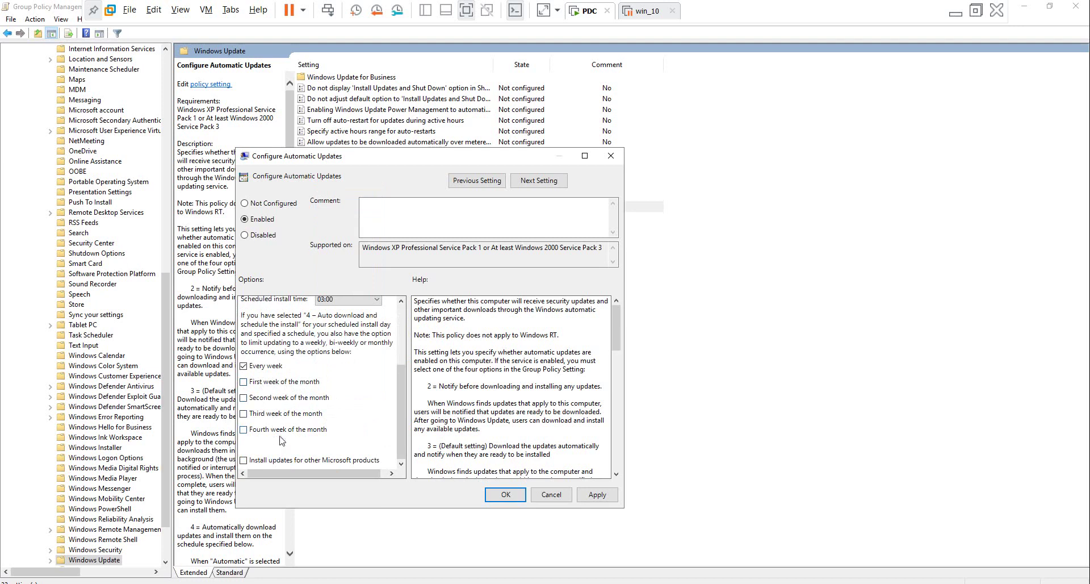
pyautogui.scroll(3, 282, 440)
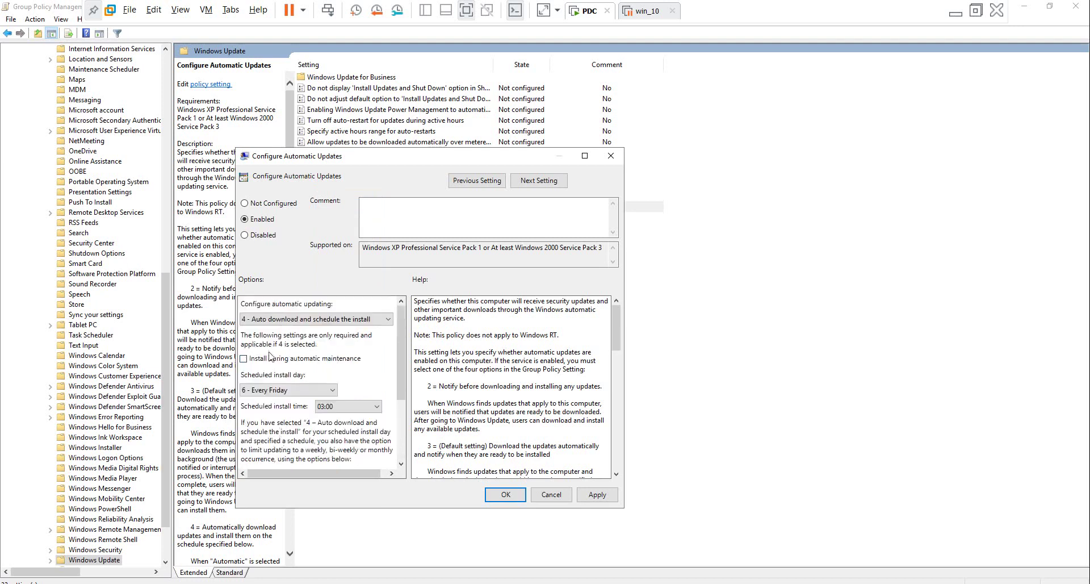
# Set automatic updating to 3 - Auto download and notify for install and accept the Configure Automatic Updates policy
pyautogui.click(272, 321)
pyautogui.click(268, 339)
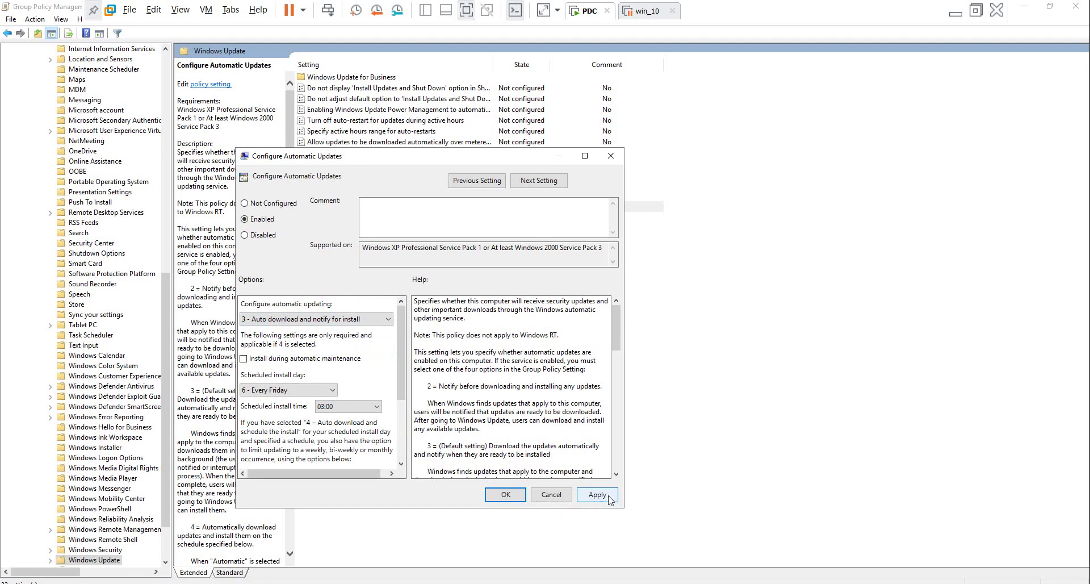
pyautogui.click(506, 494)
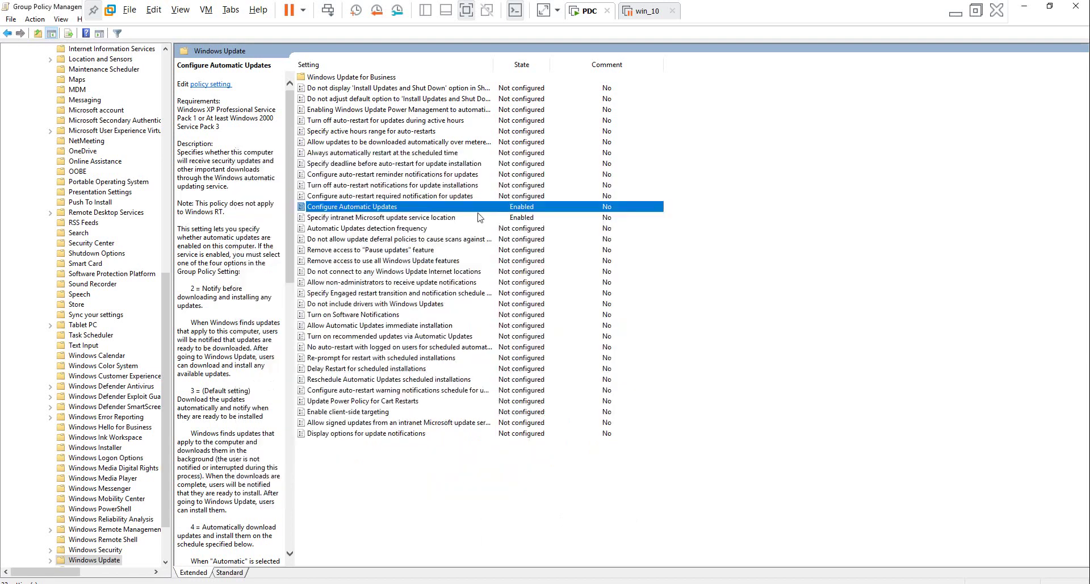
# Open the Automatic Updates detection frequency policy, try enabling it to examine the update check interval, and discard the change
pyautogui.click(344, 219)
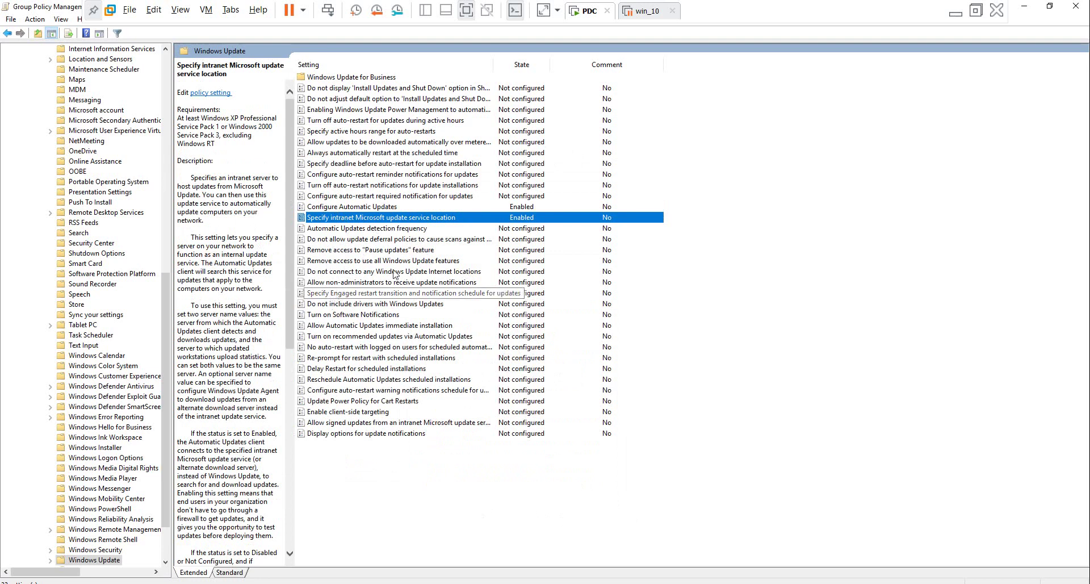
pyautogui.click(420, 229)
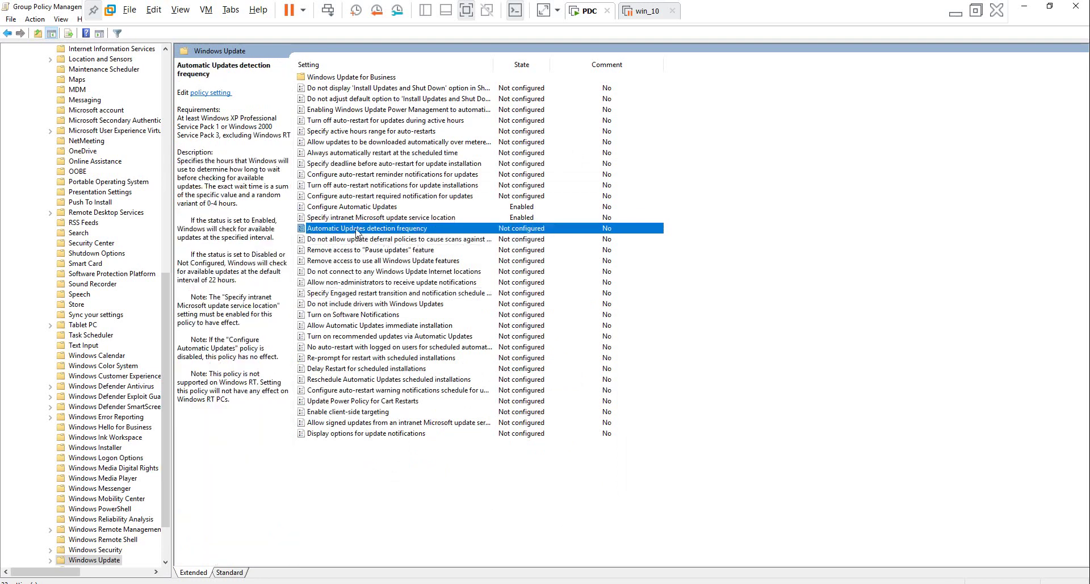
pyautogui.doubleClick(426, 232)
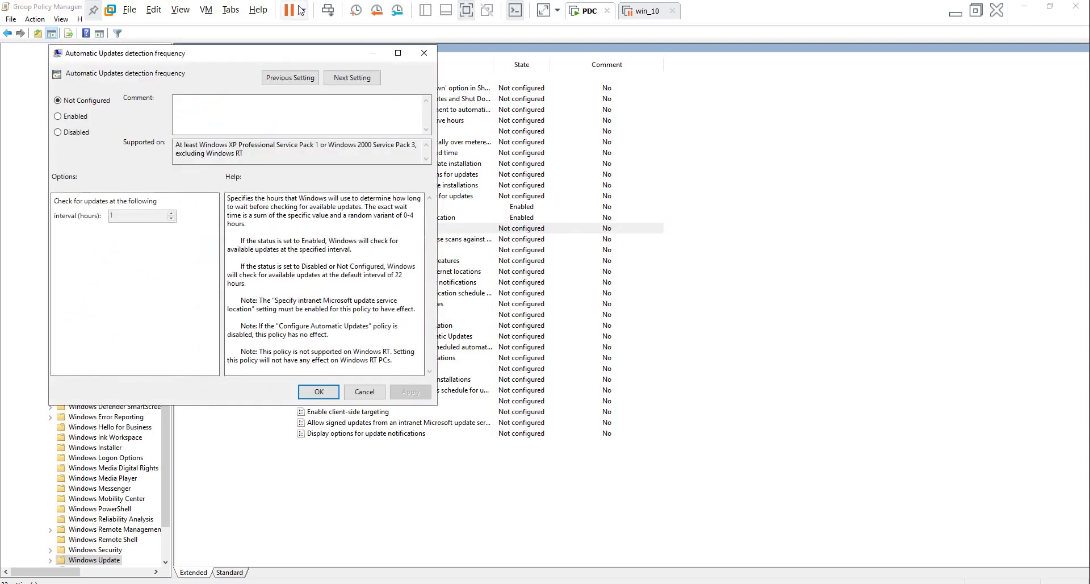
pyautogui.moveTo(272, 57); pyautogui.dragTo(392, 110)
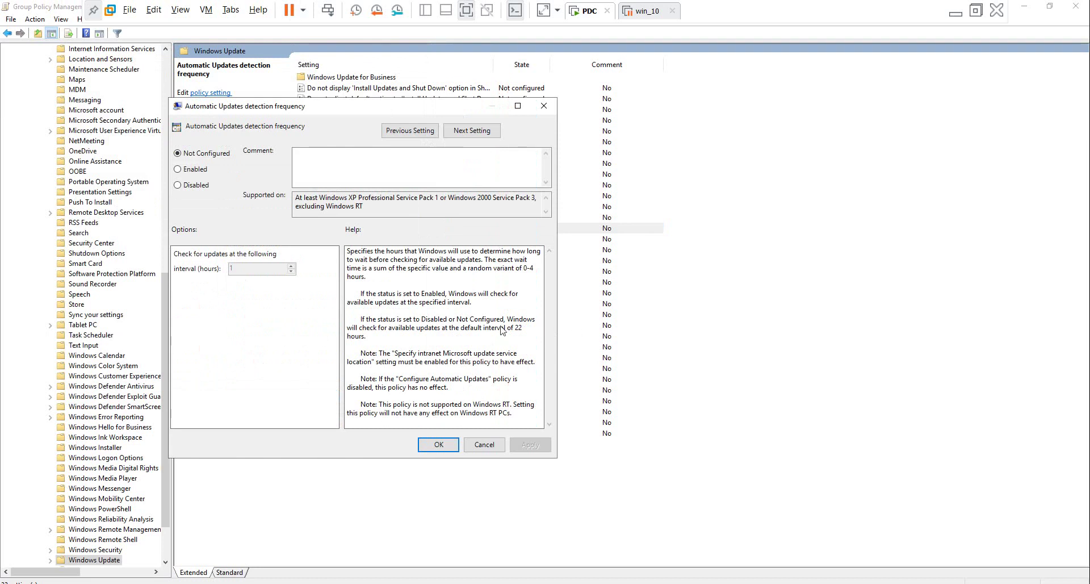
pyautogui.moveTo(513, 328); pyautogui.dragTo(521, 332)
pyautogui.click(190, 169)
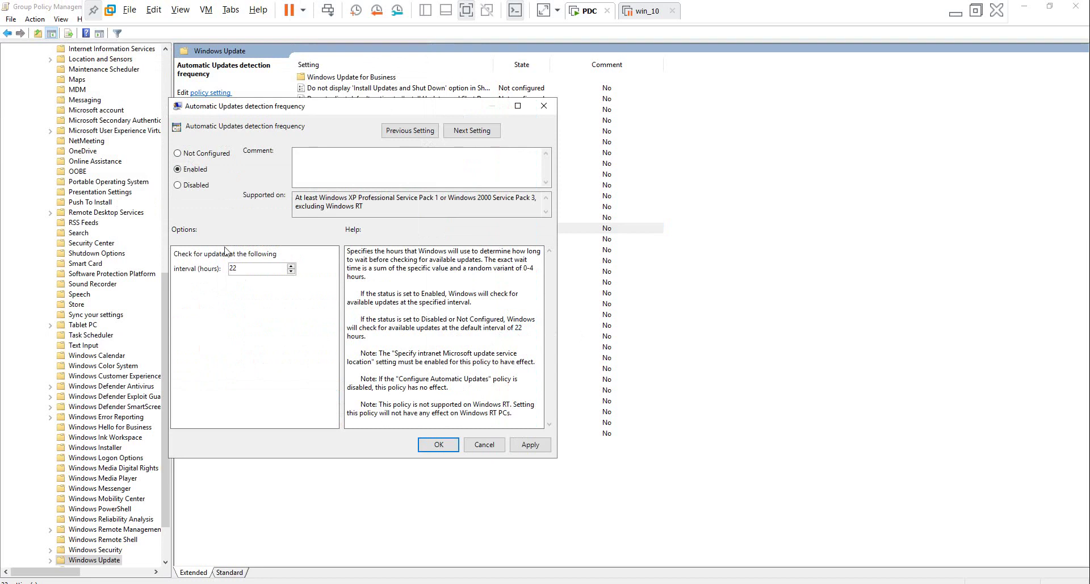
pyautogui.doubleClick(248, 267)
pyautogui.click(487, 445)
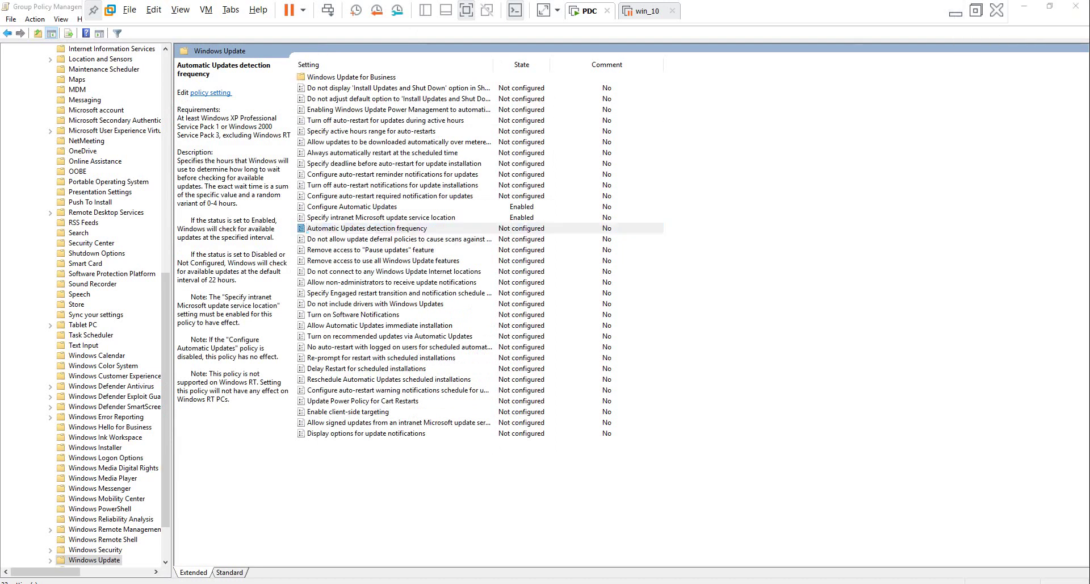
# Switch to Update Services, view the Unassigned Computers and Win10 computer groups, and return to the Group Policy editor
pyautogui.hotkey('alt', 'Tab')
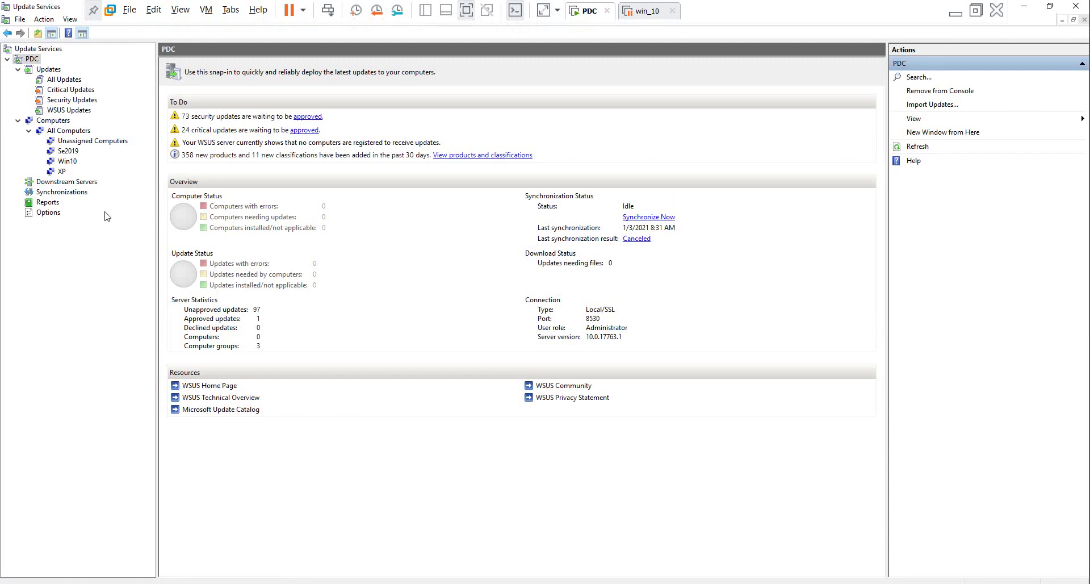
pyautogui.click(70, 142)
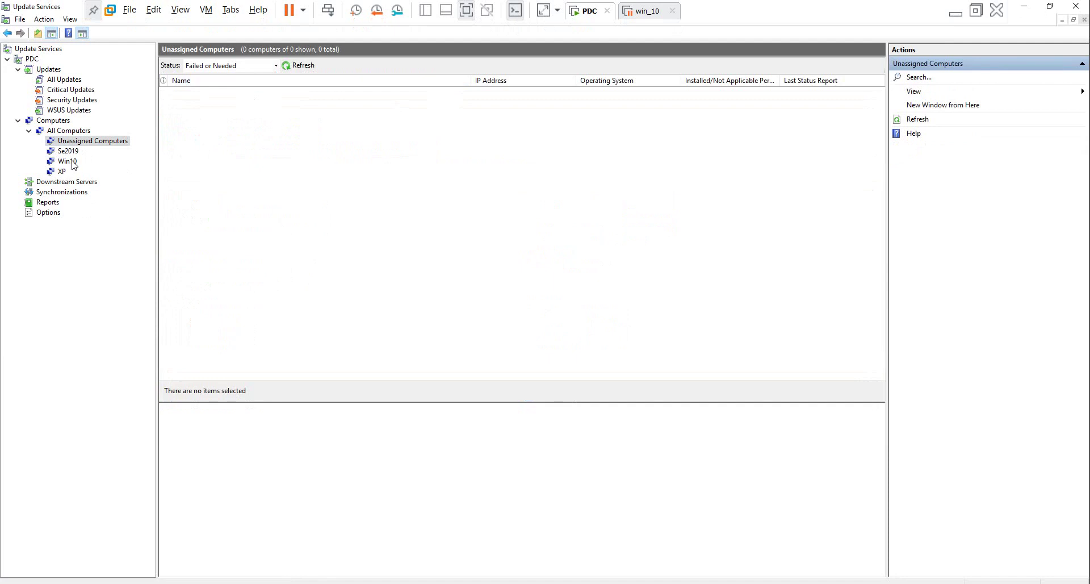
pyautogui.click(68, 161)
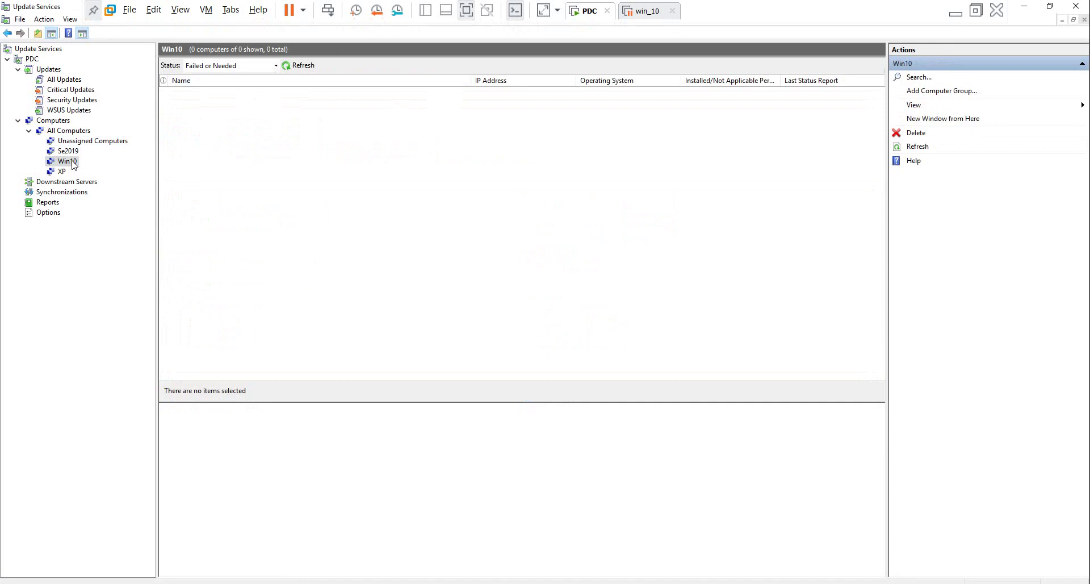
pyautogui.click(1025, 7)
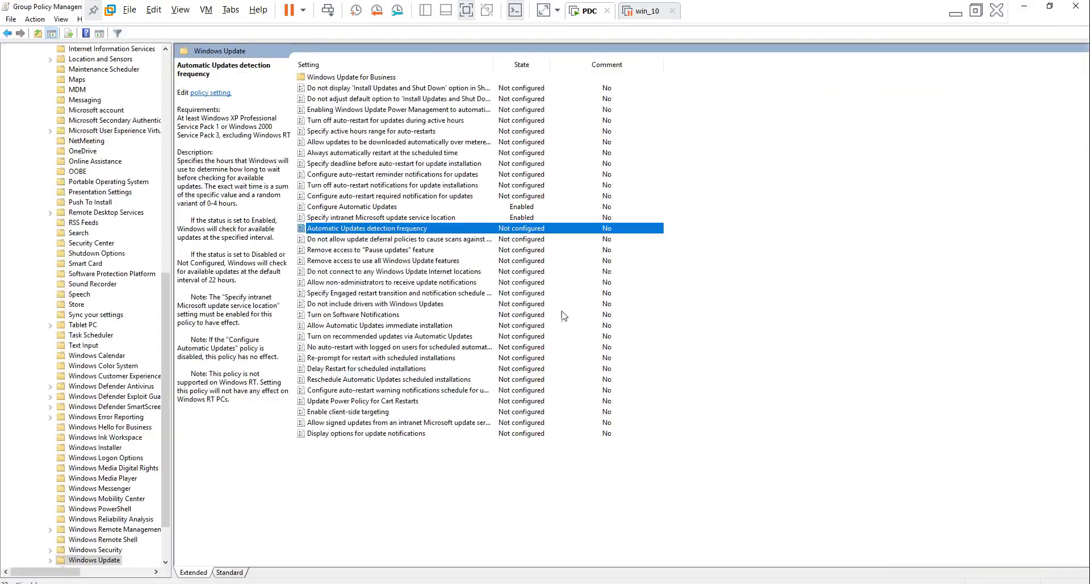
# Enable the client-side targeting policy with win10 as the target group name, checking it against the WSUS computer group
pyautogui.click(352, 416)
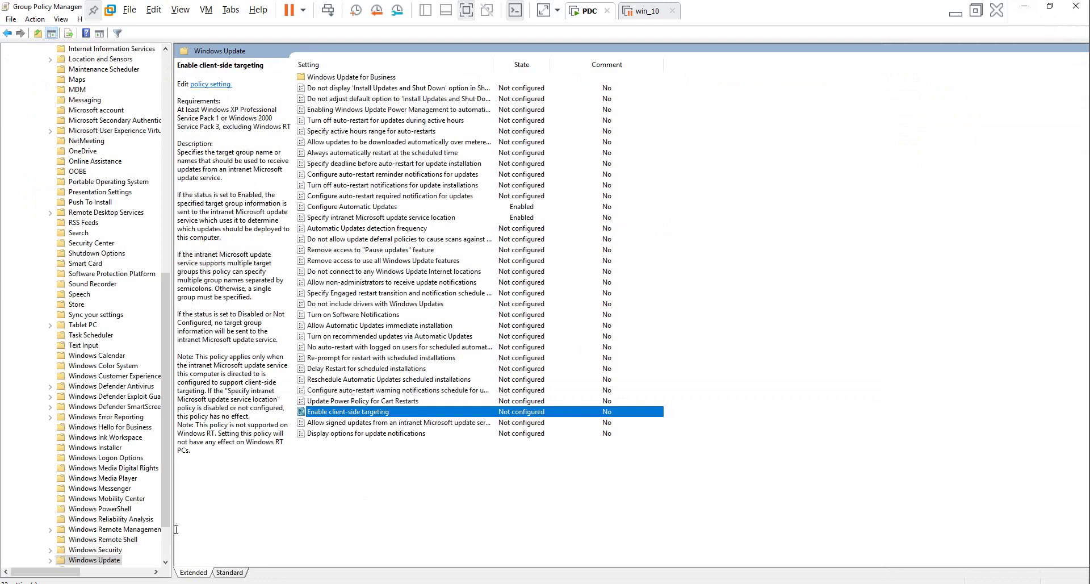
pyautogui.hotkey('alt', 'Tab')
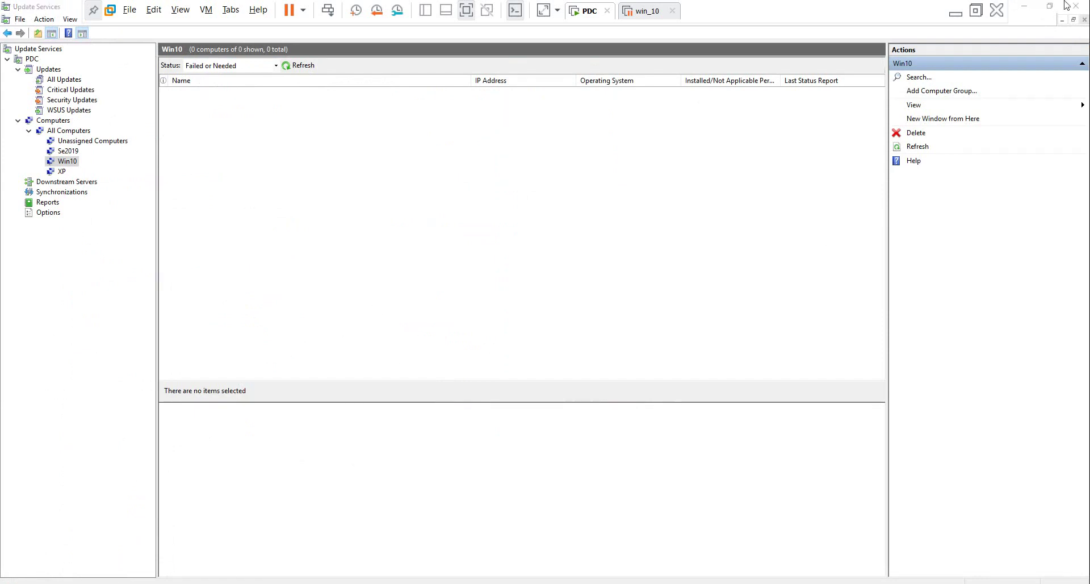
pyautogui.click(1027, 8)
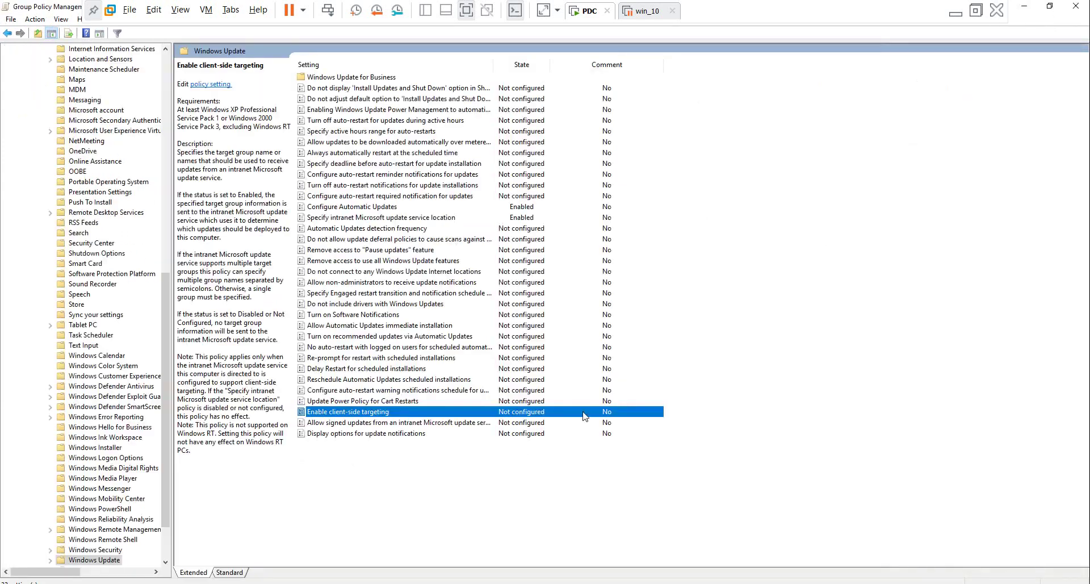
pyautogui.doubleClick(372, 415)
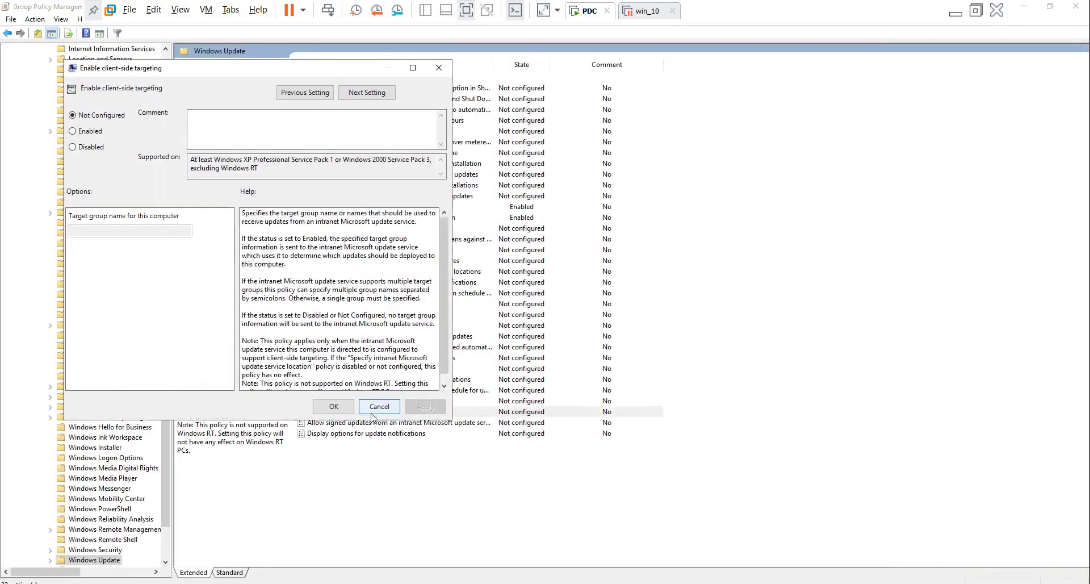
pyautogui.click(91, 131)
pyautogui.click(113, 230)
pyautogui.write('win10')
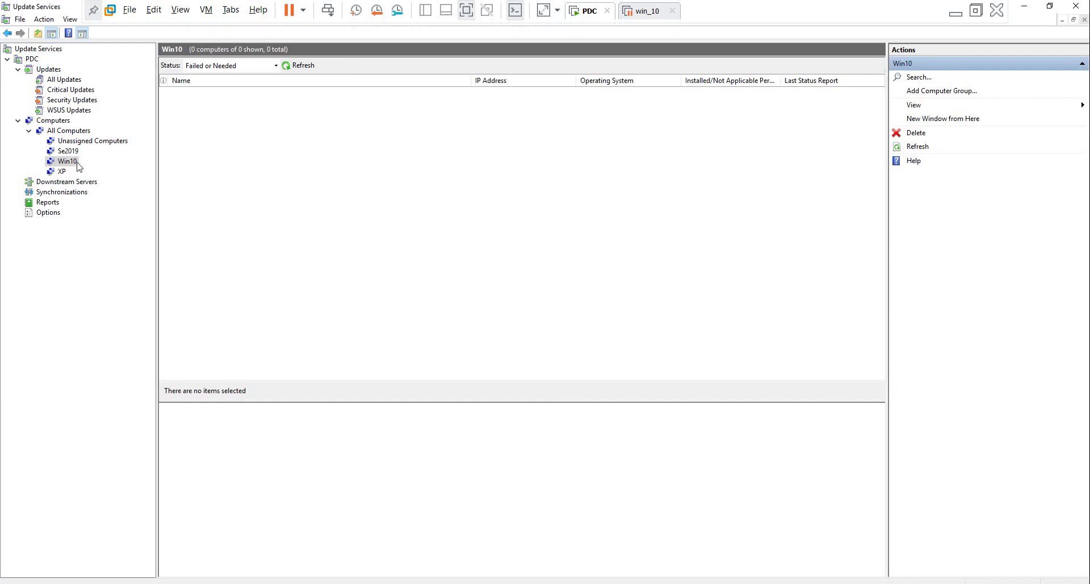
pyautogui.click(1024, 7)
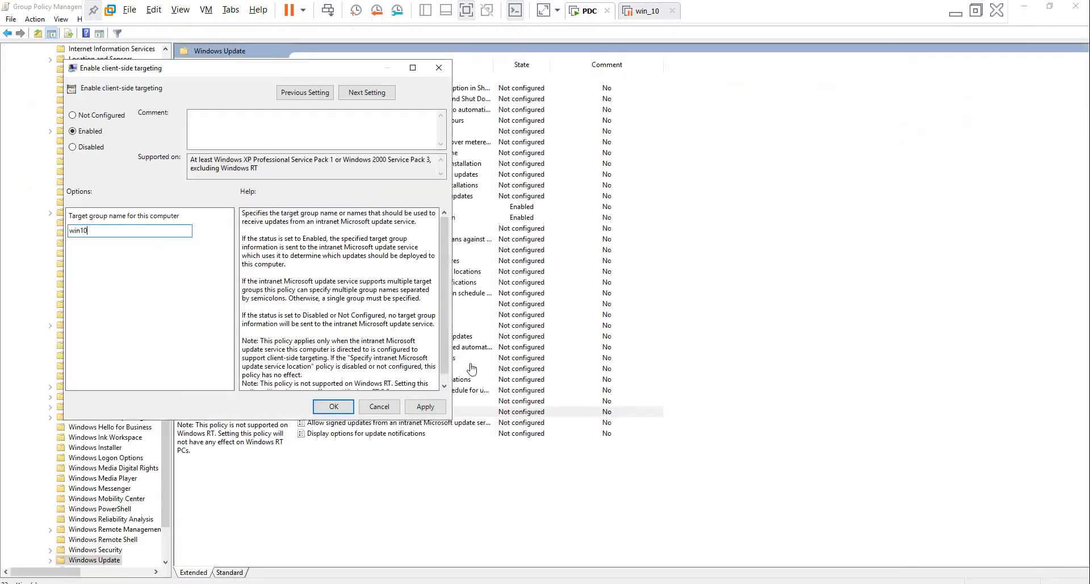
pyautogui.click(335, 408)
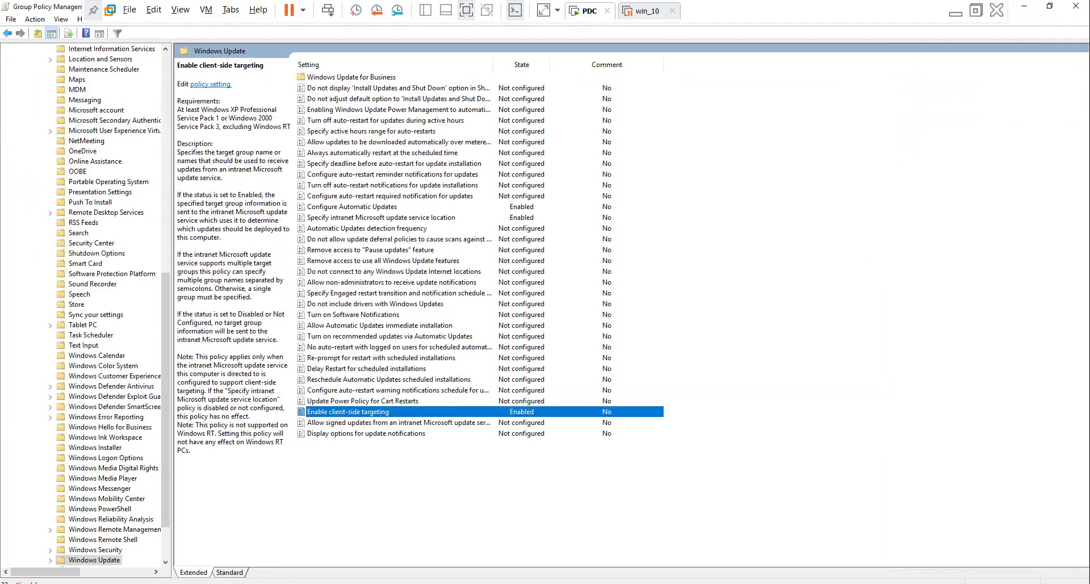
# In Update Services, set the Computers option to use Group Policy or registry settings on computers for group assignment
pyautogui.hotkey('alt', 'Tab')
pyautogui.click(48, 213)
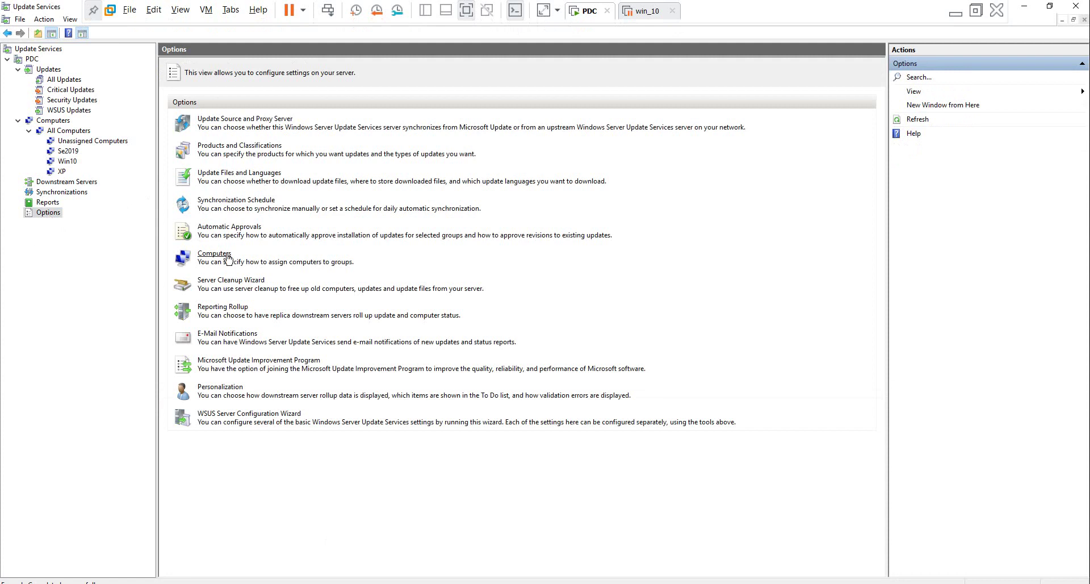
pyautogui.click(228, 259)
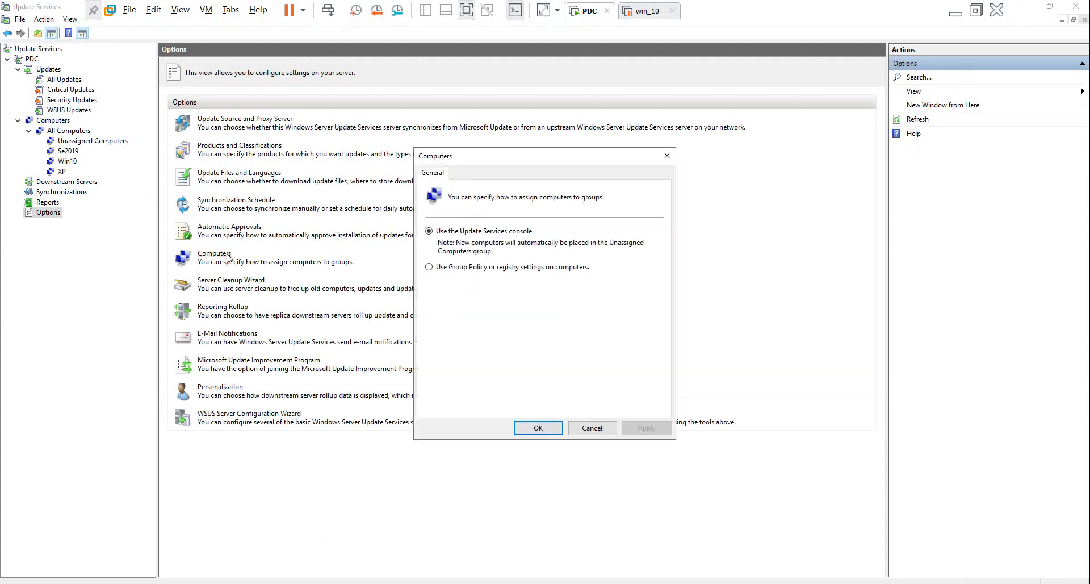
pyautogui.click(439, 269)
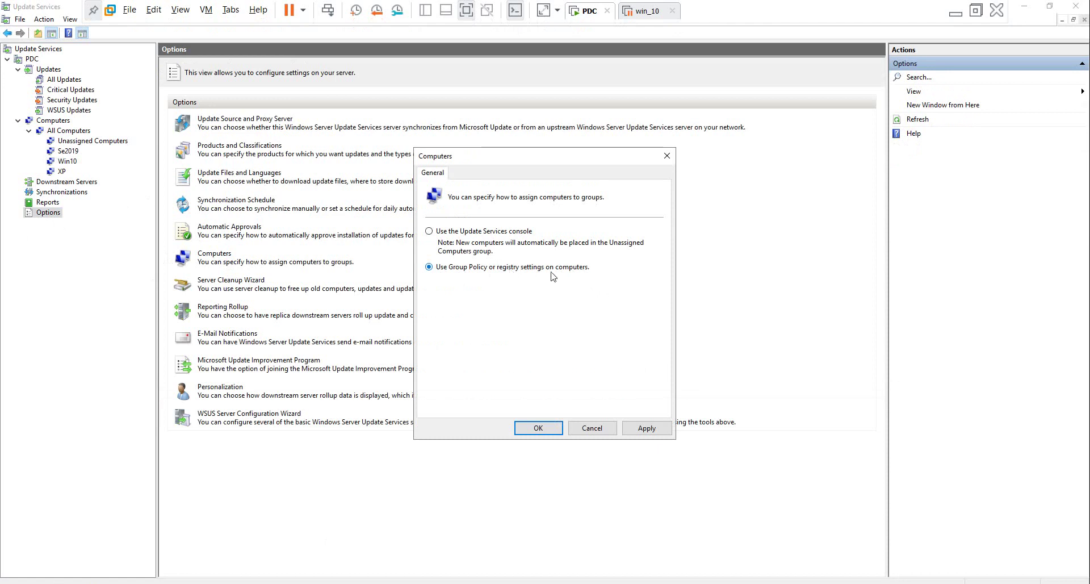
pyautogui.click(647, 427)
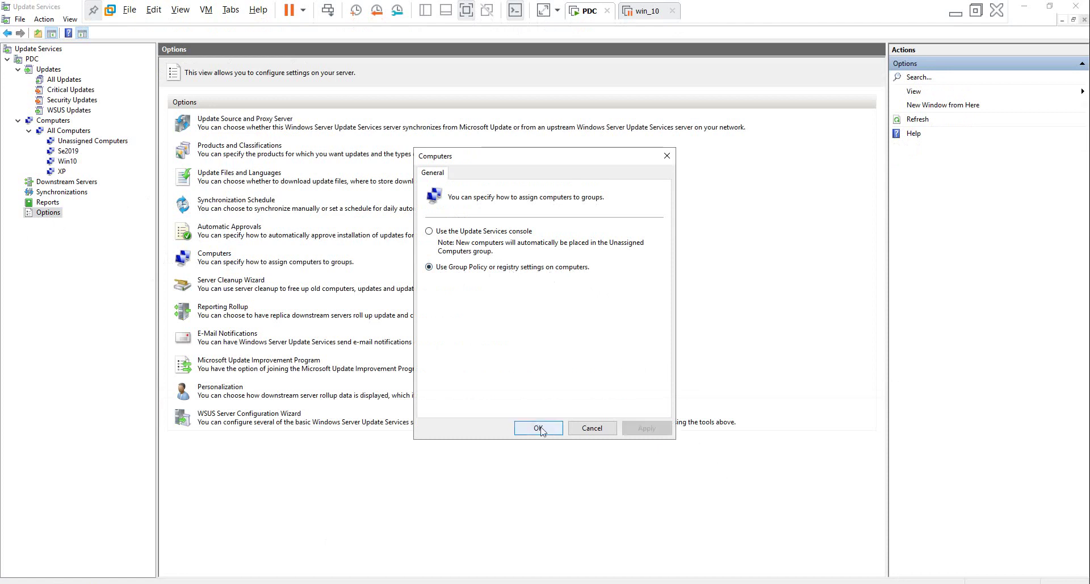
pyautogui.click(540, 429)
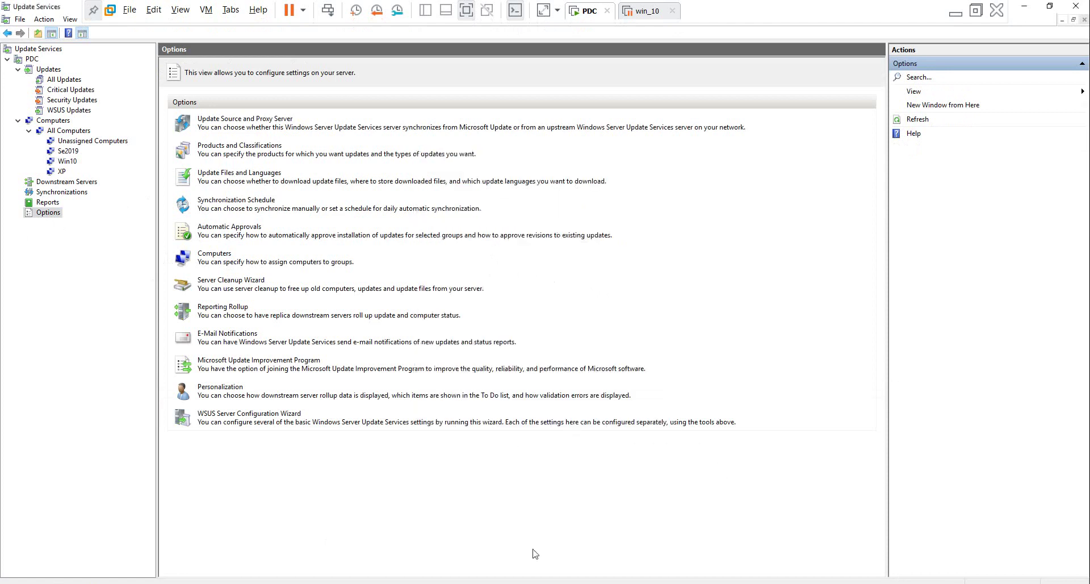
# In All Updates, approve the Q320206 and Q329048 security updates for installation on the Win10 computer group
pyautogui.click(64, 80)
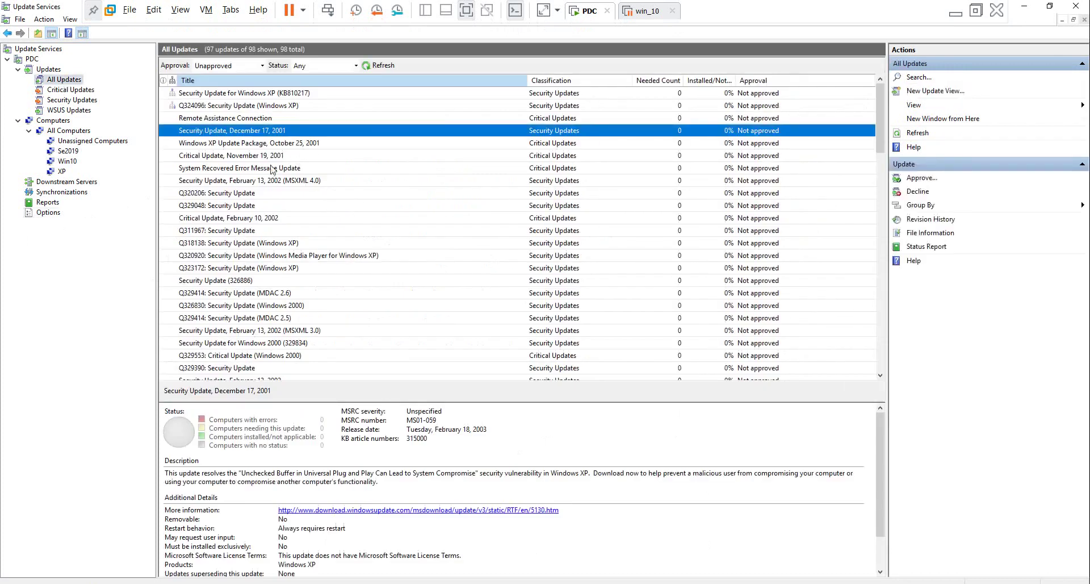
pyautogui.click(300, 169)
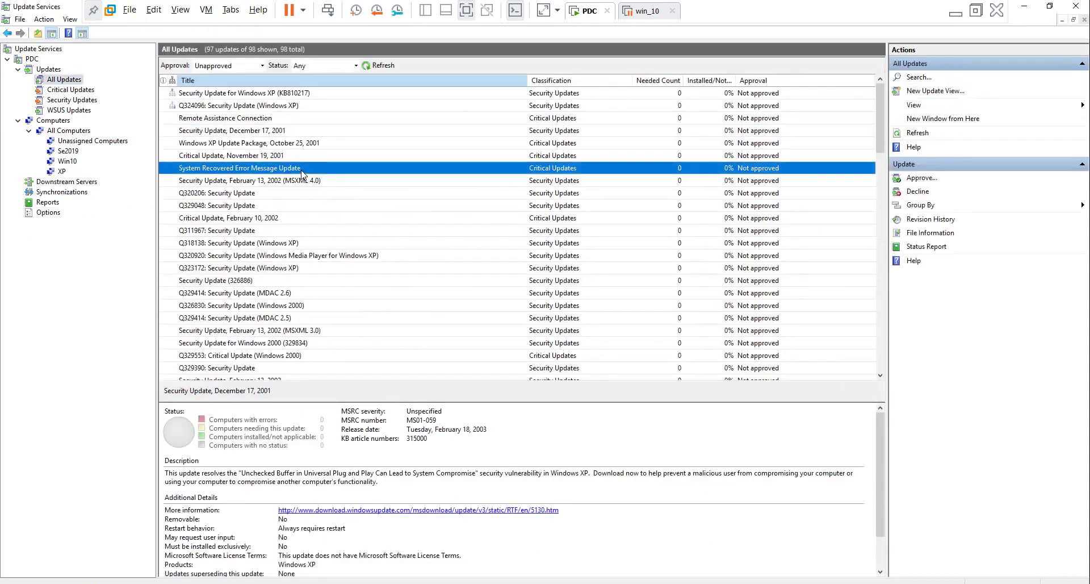
pyautogui.click(261, 195)
pyautogui.keyDown('shift'); pyautogui.click(263, 206); pyautogui.keyUp('shift')
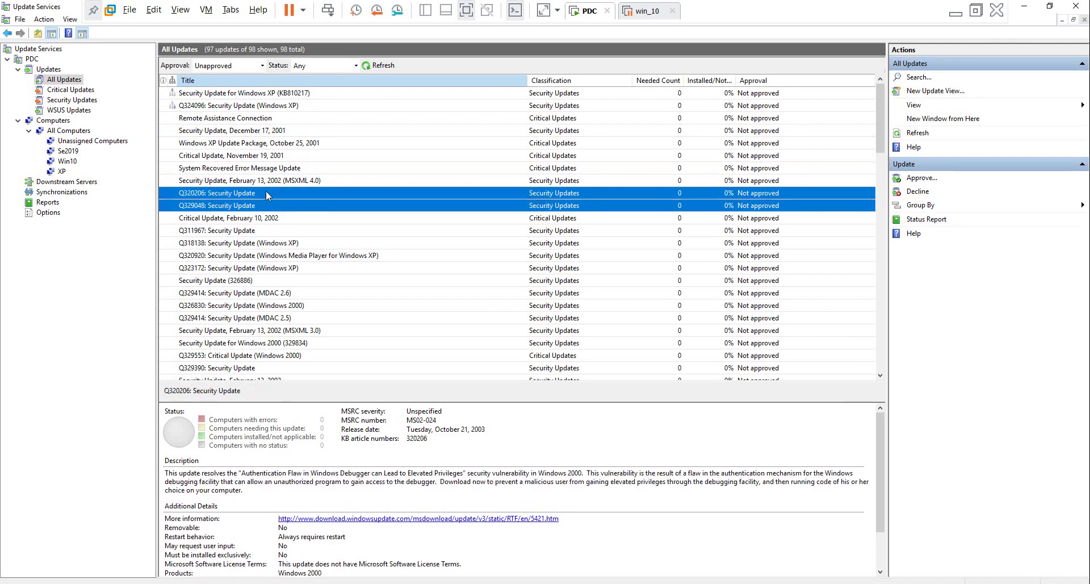
pyautogui.click(267, 195)
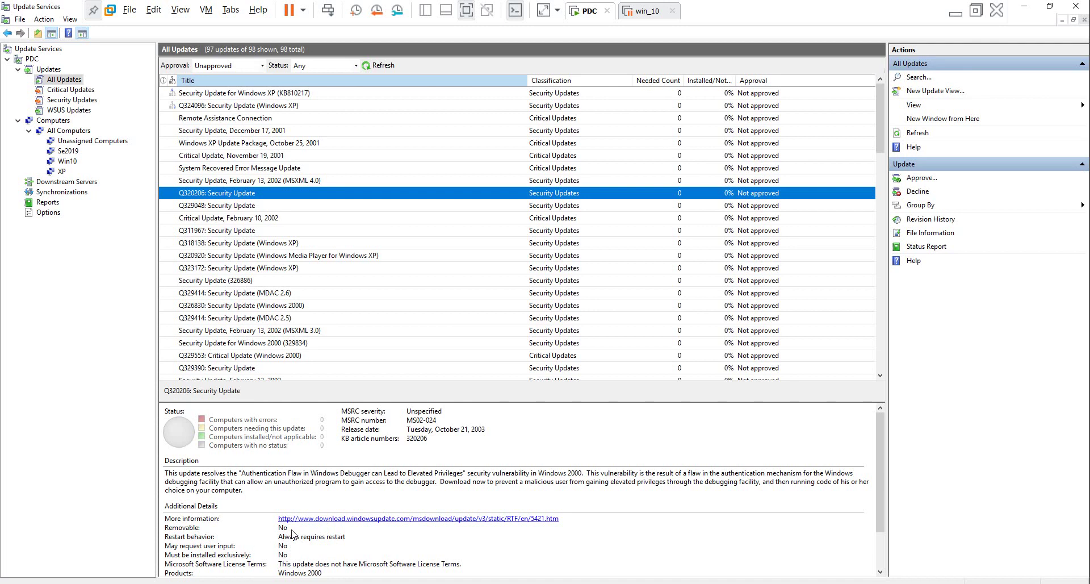
pyautogui.keyDown('ctrl'); pyautogui.click(263, 207); pyautogui.keyUp('ctrl')
pyautogui.rightClick(283, 197)
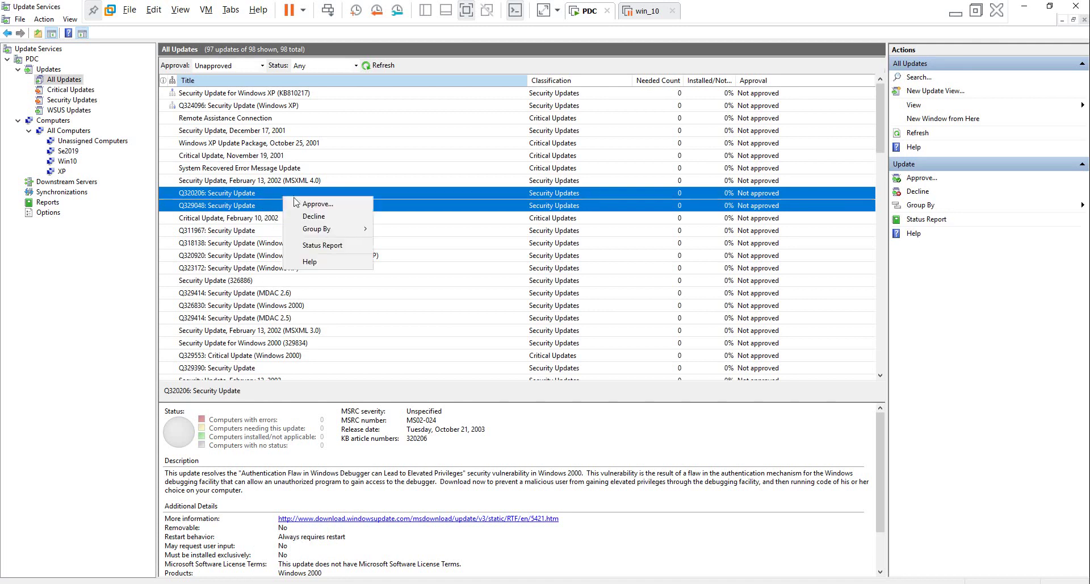
pyautogui.click(356, 205)
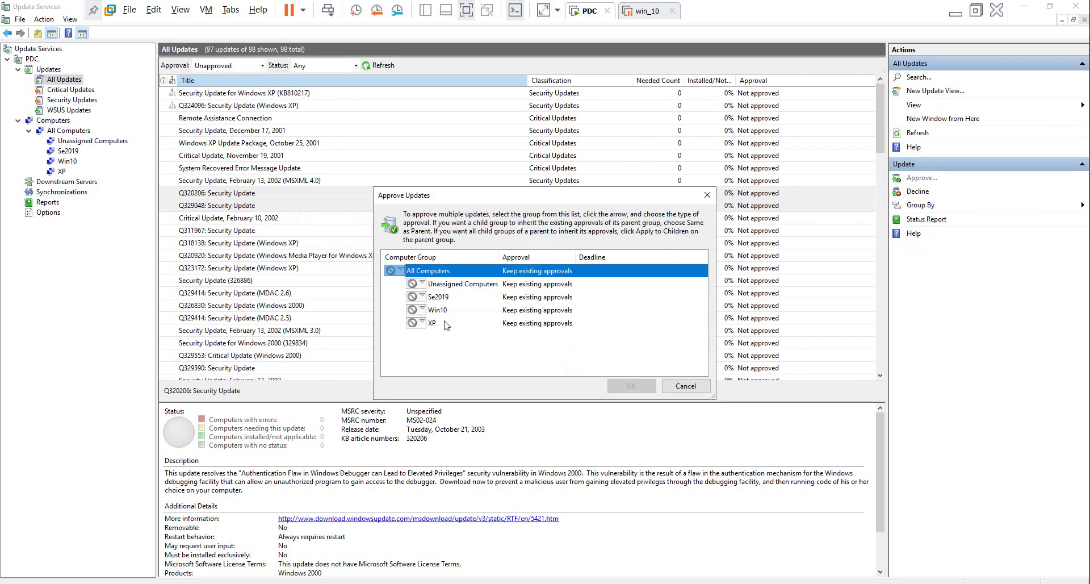
pyautogui.click(401, 270)
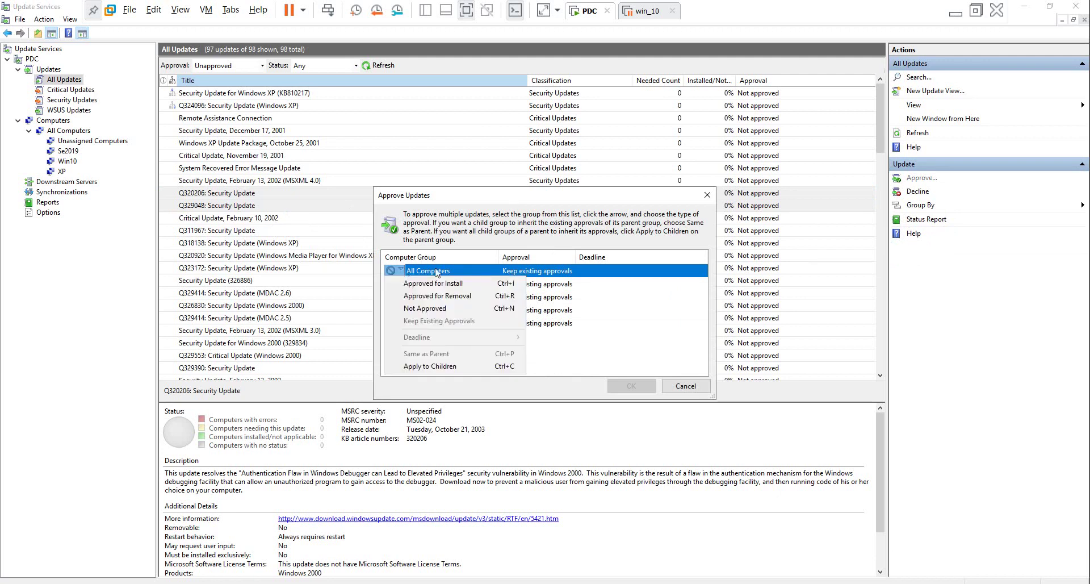
pyautogui.press('Escape')
pyautogui.click(422, 310)
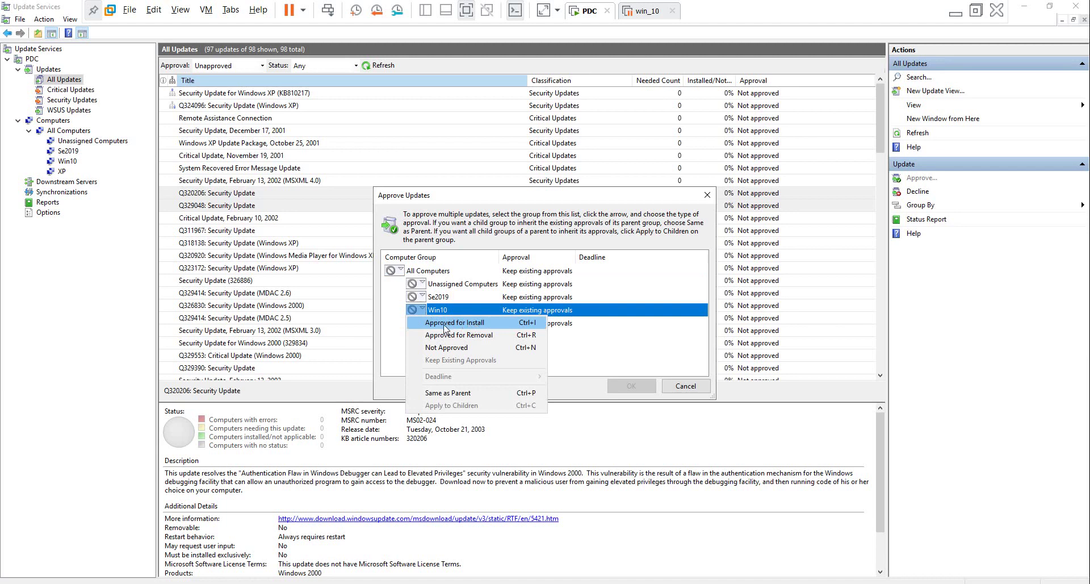
pyautogui.click(445, 323)
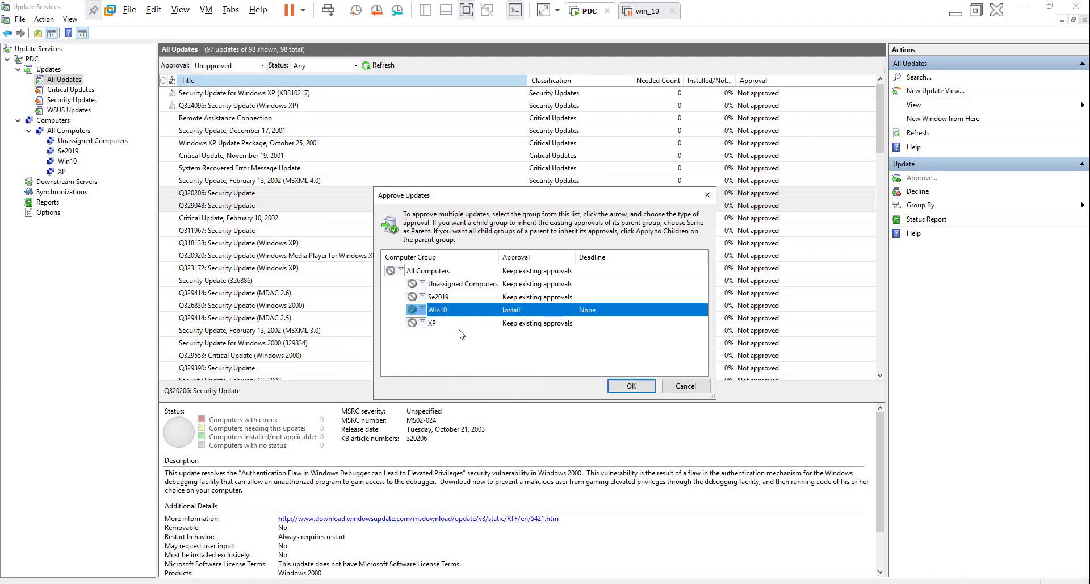
pyautogui.click(627, 390)
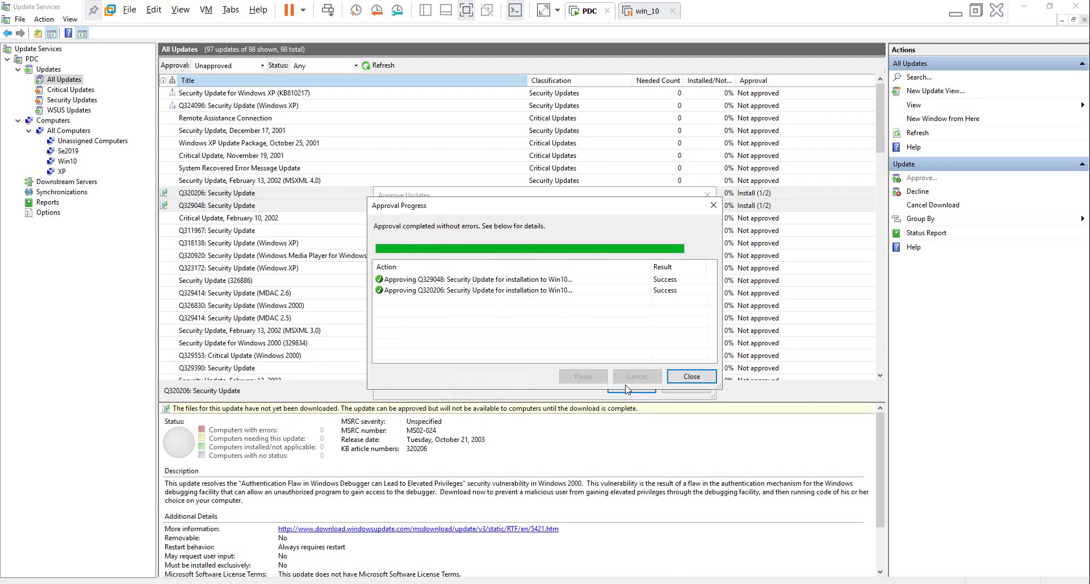
pyautogui.click(691, 376)
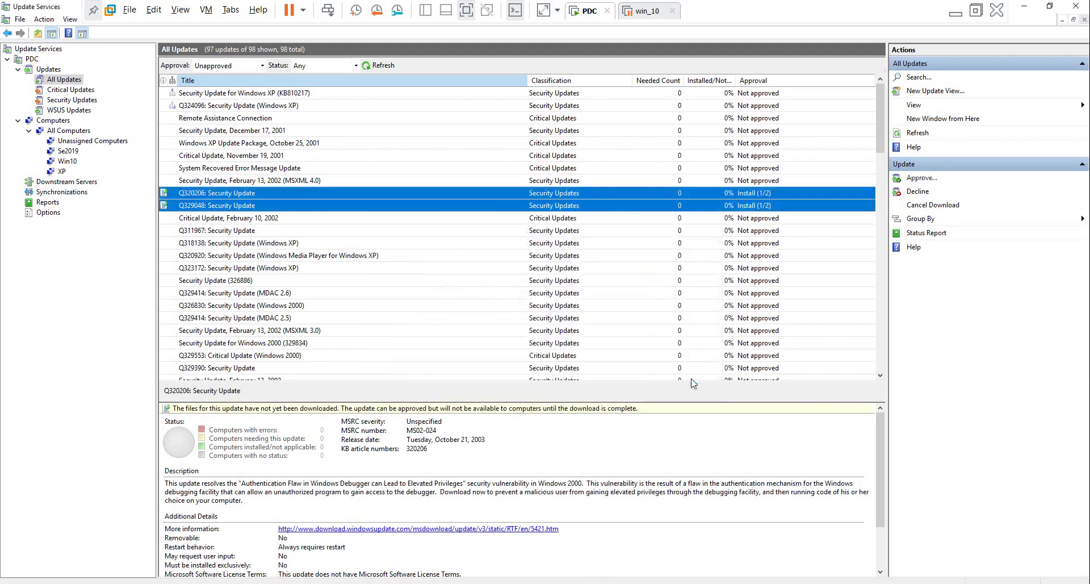
# View the PDC server overview, switch to the win_10 virtual machine, resume it, and sign in with the administrator account's password
pyautogui.click(30, 59)
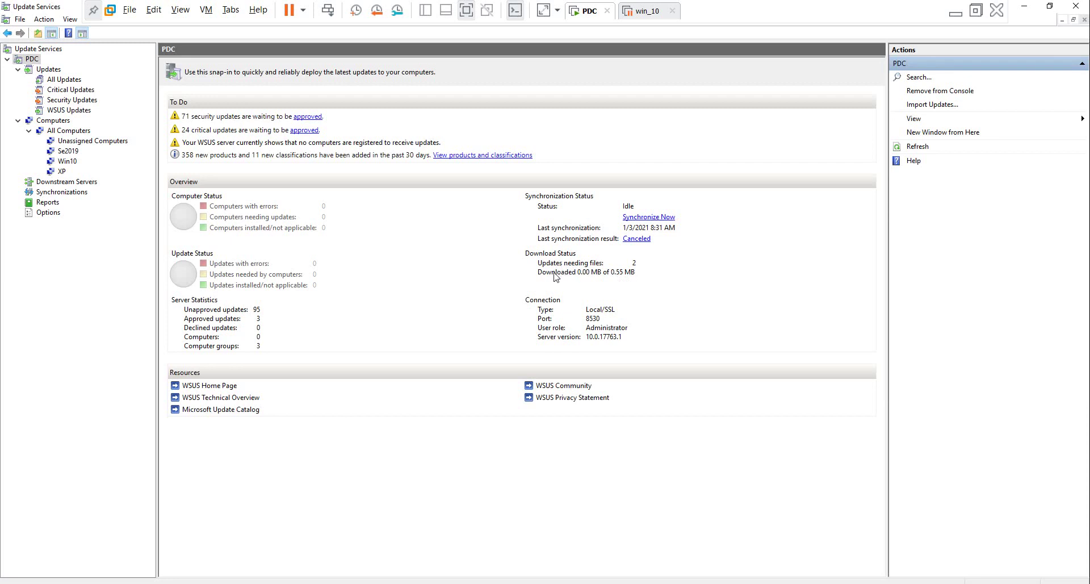
pyautogui.click(649, 11)
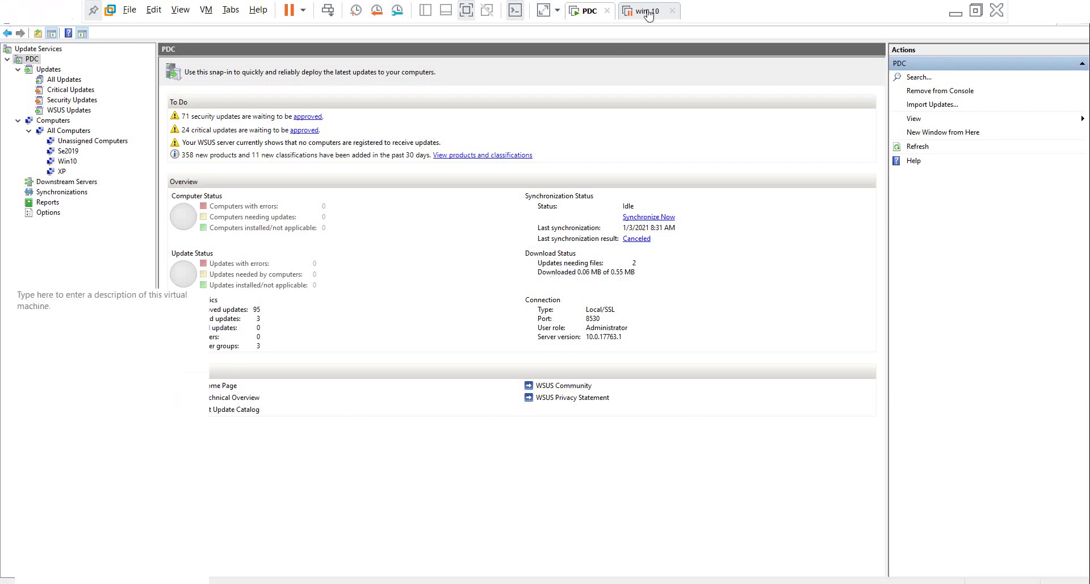
pyautogui.click(289, 10)
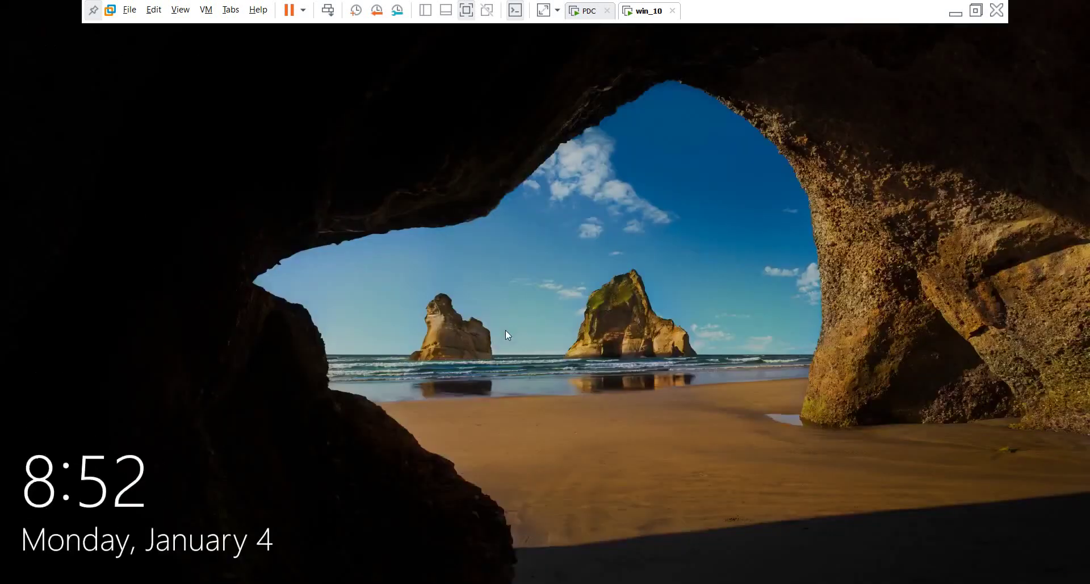
pyautogui.click(507, 335)
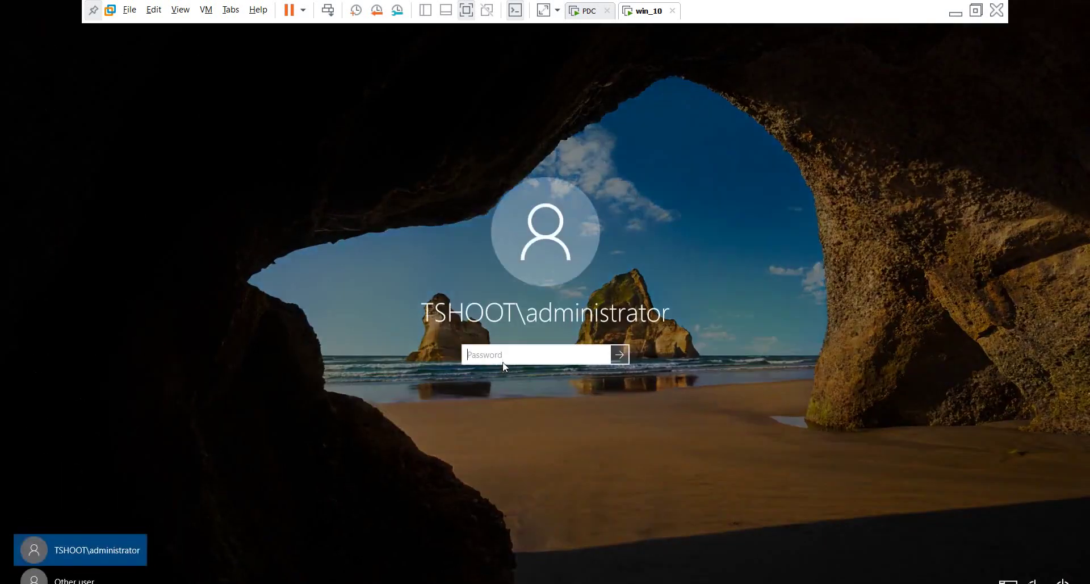
pyautogui.write('********')
pyautogui.press('Return')
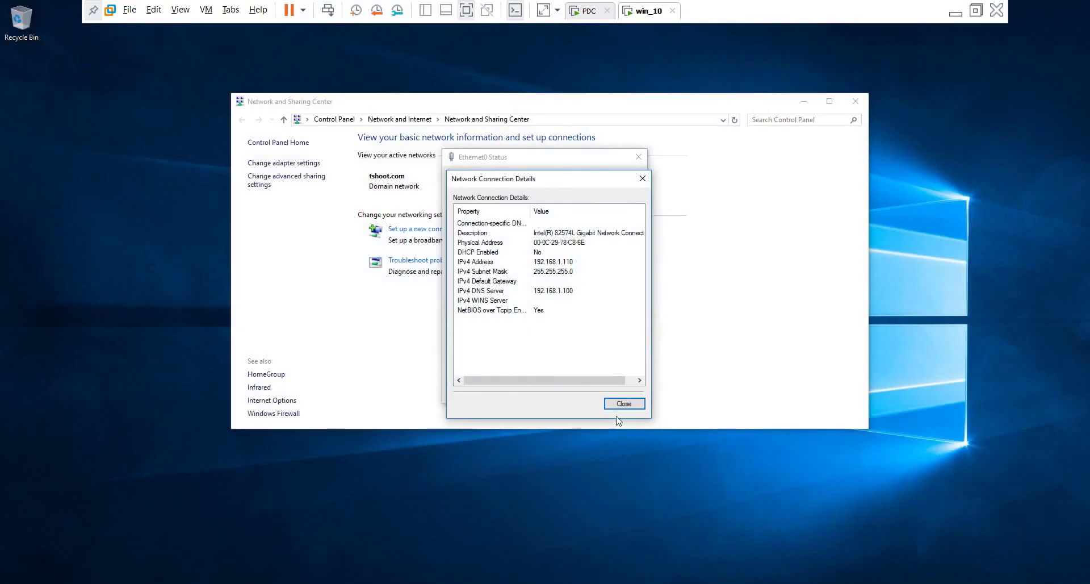
# Close the open network windows on the win_10 client and open a command prompt by running cmd
pyautogui.click(620, 405)
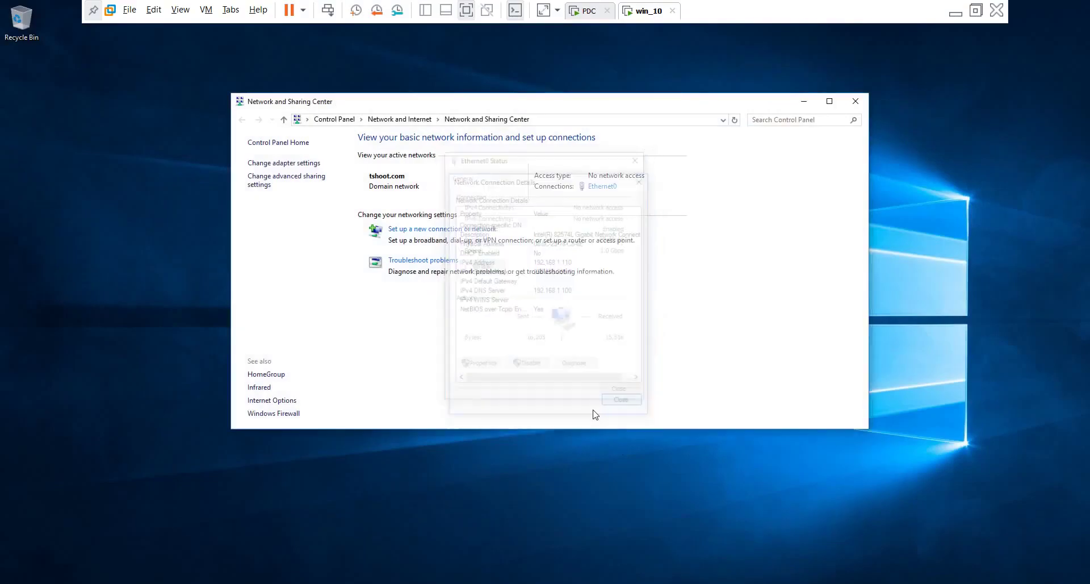
pyautogui.click(856, 102)
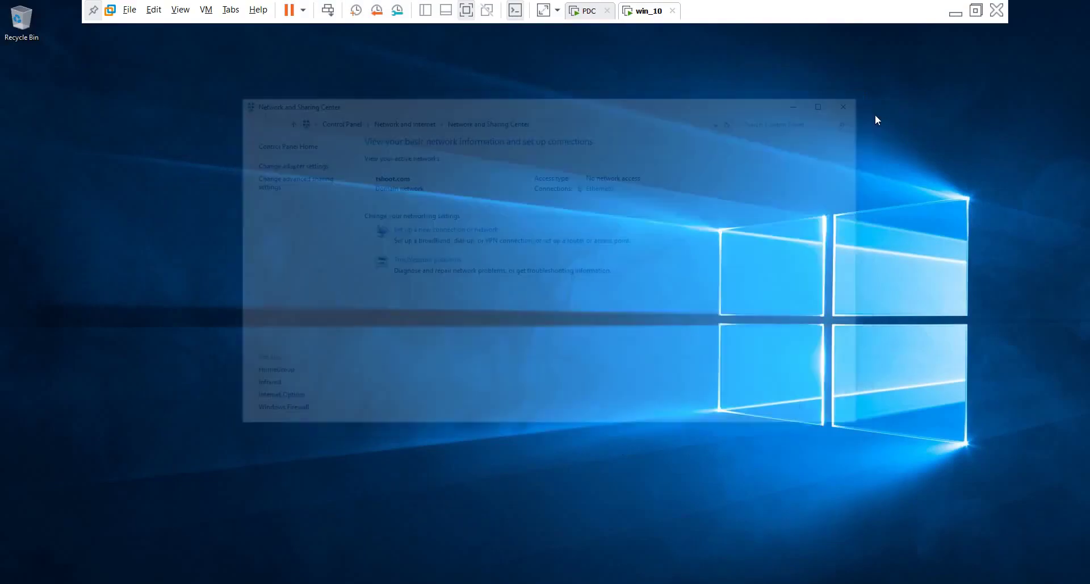
pyautogui.press('super+x')
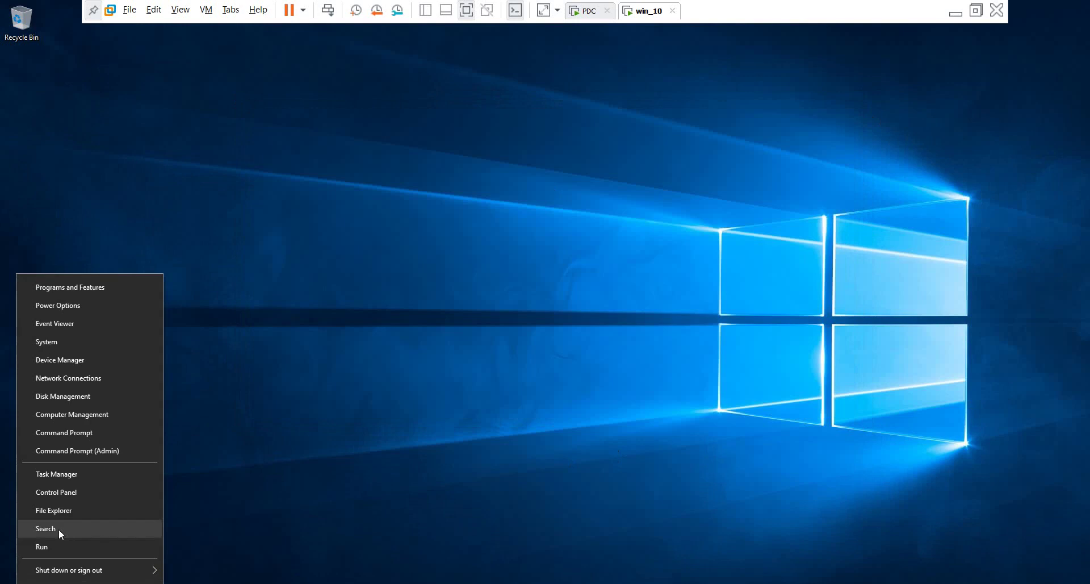
pyautogui.click(66, 545)
pyautogui.write('cmd')
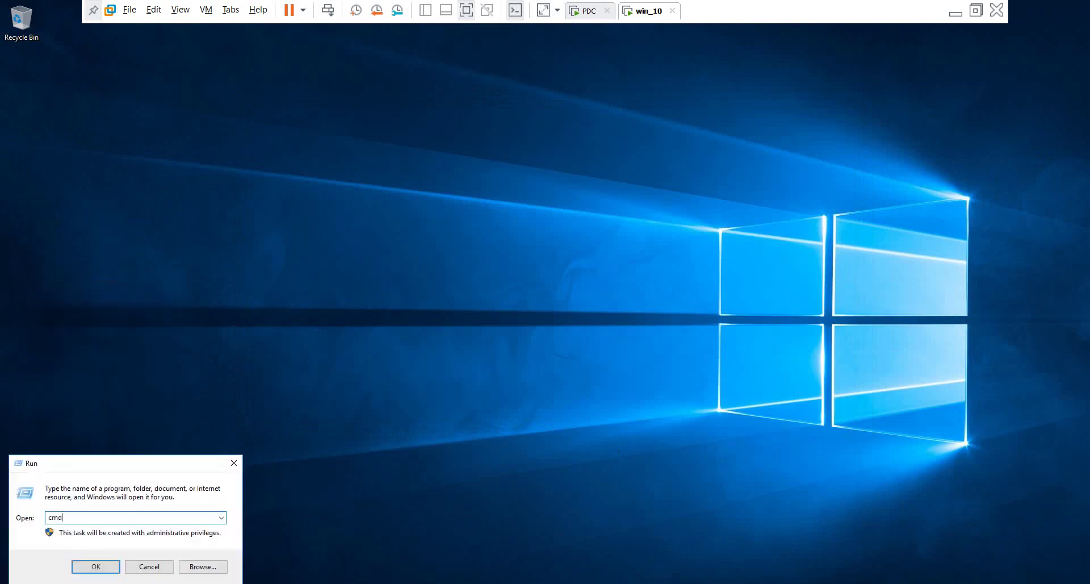
pyautogui.press('Return')
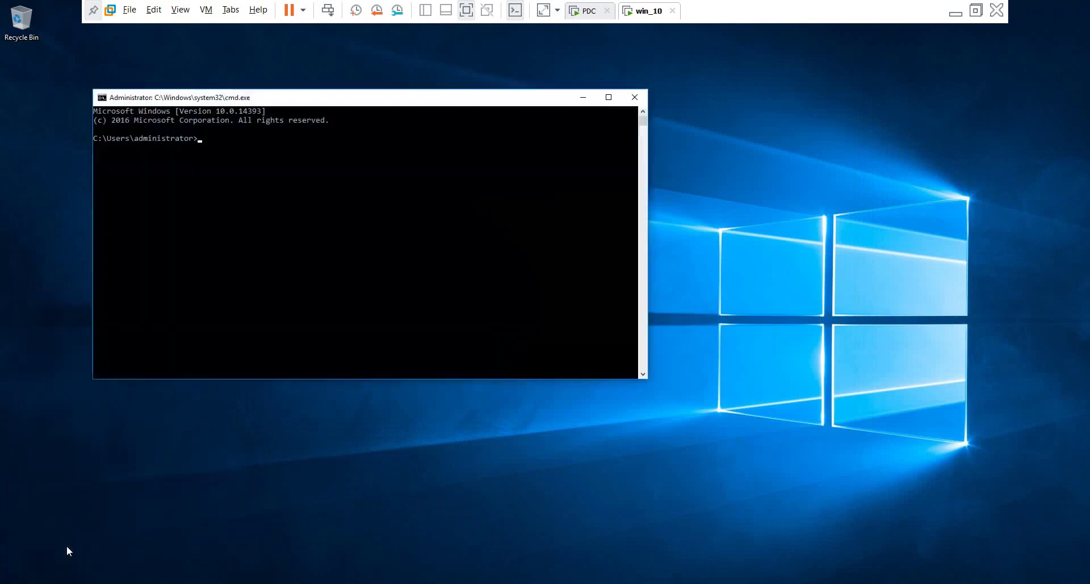
# Set the command prompt's font size to 24
pyautogui.click(101, 97)
pyautogui.click(149, 211)
pyautogui.click(148, 126)
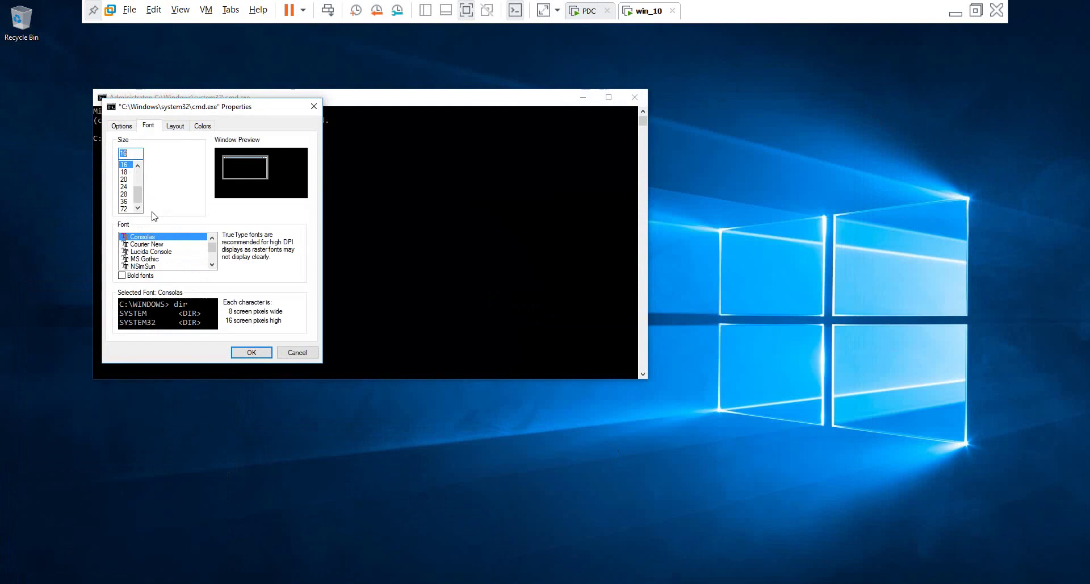
pyautogui.click(125, 186)
pyautogui.click(248, 352)
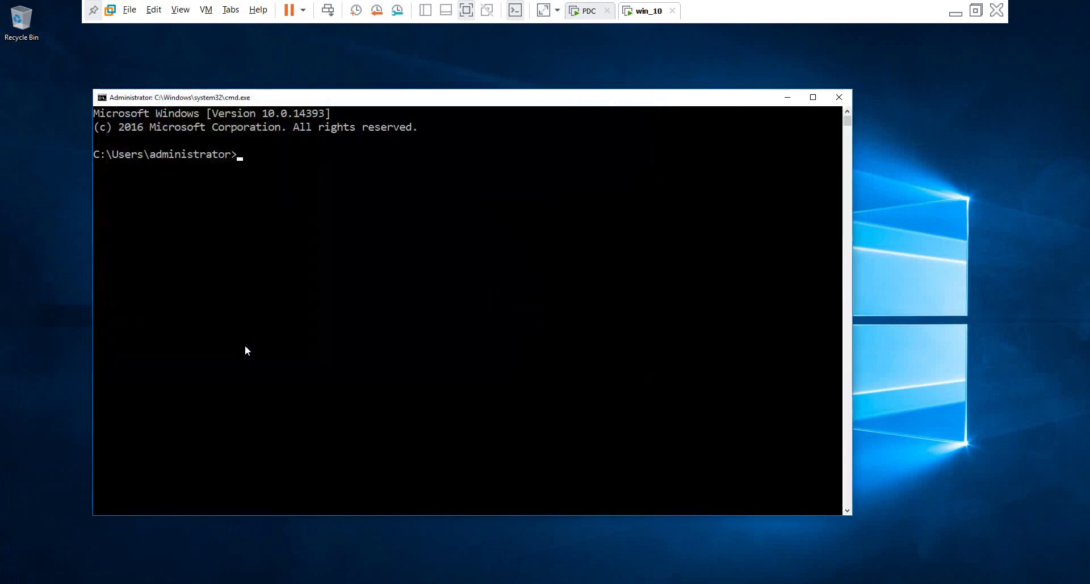
# Force a Group Policy refresh with gpupdate /force and restart the win_10 guest
pyautogui.write('gpupday')
pyautogui.press('BackSpace')
pyautogui.write('te /force')
pyautogui.press('Return')
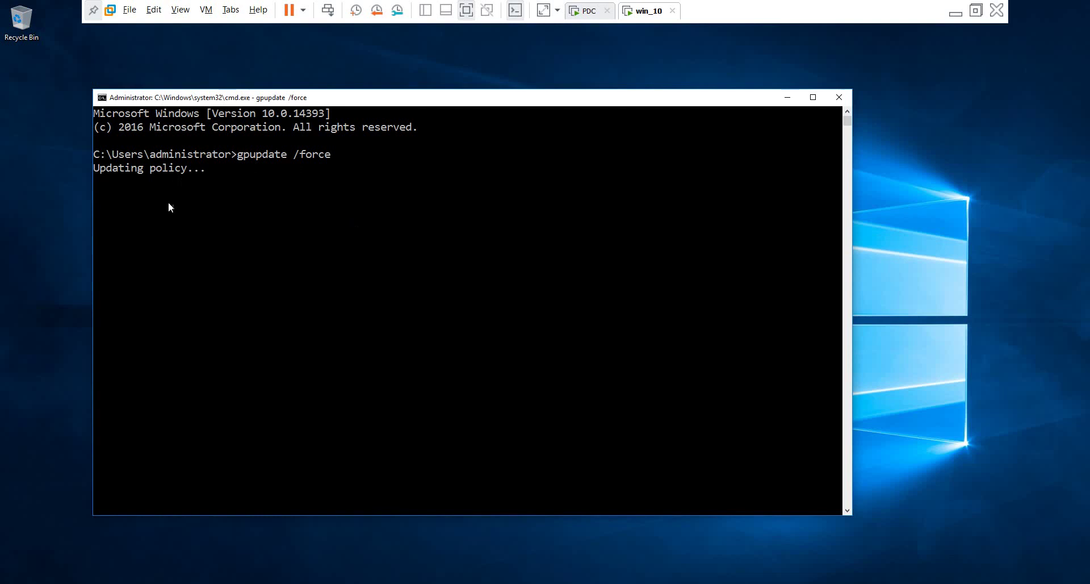
pyautogui.rightClick(641, 17)
pyautogui.moveTo(665, 38)
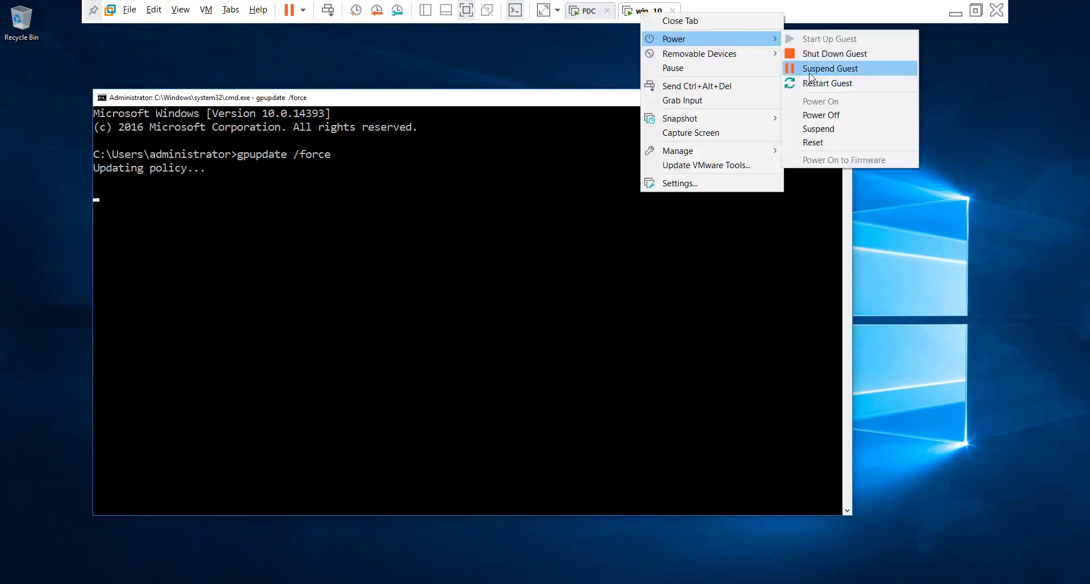
pyautogui.click(823, 83)
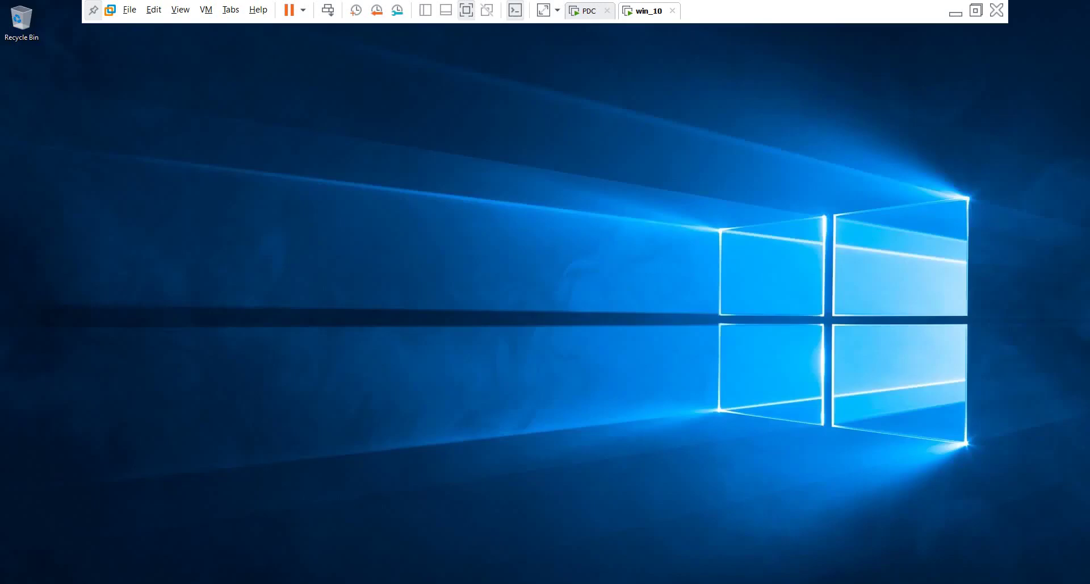
# Open a command prompt on the restarted client, run gpupdate /force, and close the command prompt
pyautogui.press('super+x')
pyautogui.click(46, 557)
pyautogui.click(92, 565)
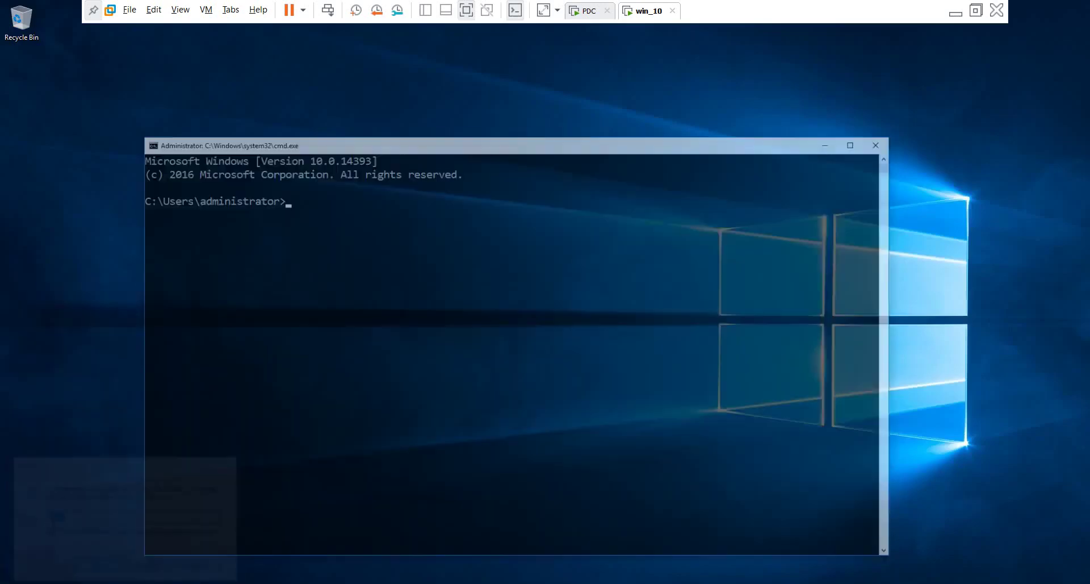
pyautogui.write('gpu')
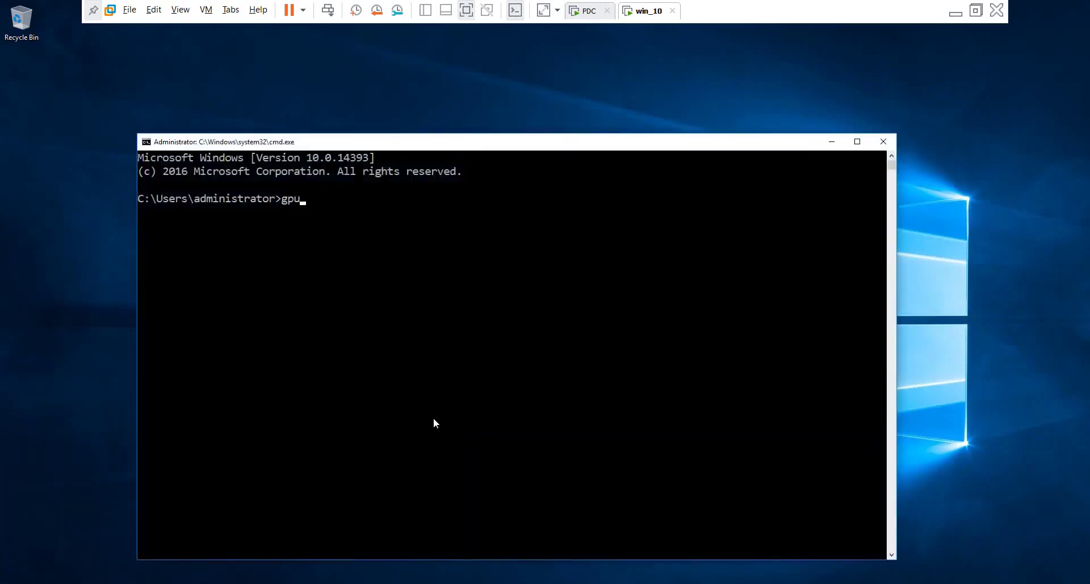
pyautogui.write('pdate /force')
pyautogui.press('Return')
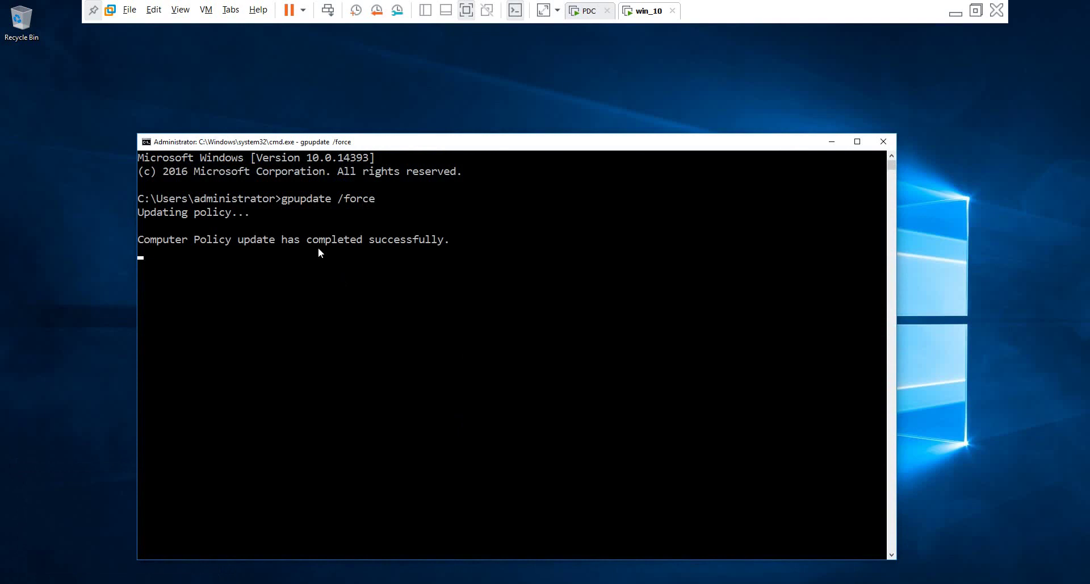
pyautogui.click(883, 142)
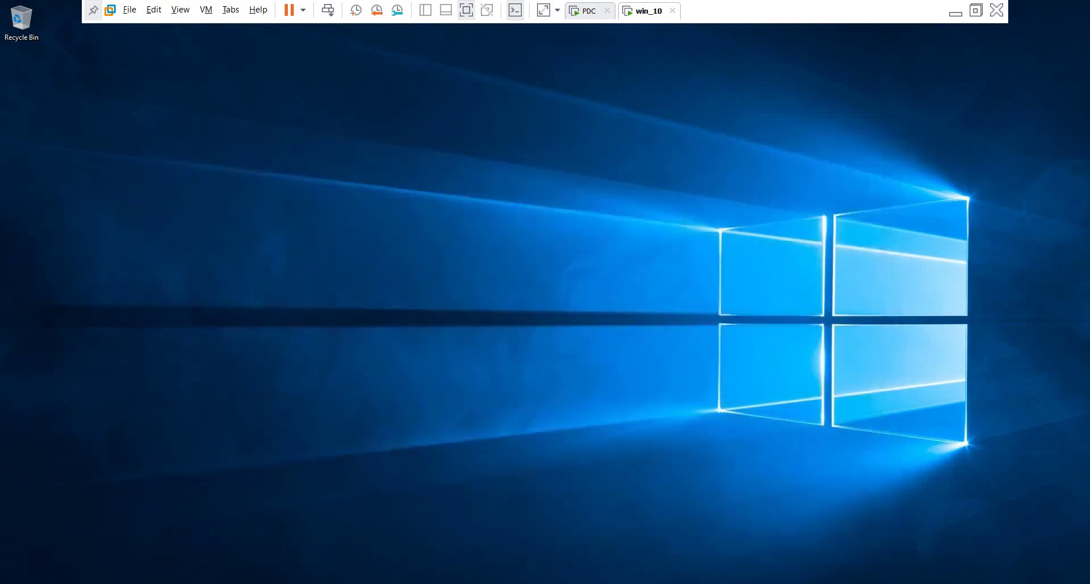
# Open the Windows Update settings on the client, check for updates, and read the update status
pyautogui.press('super')
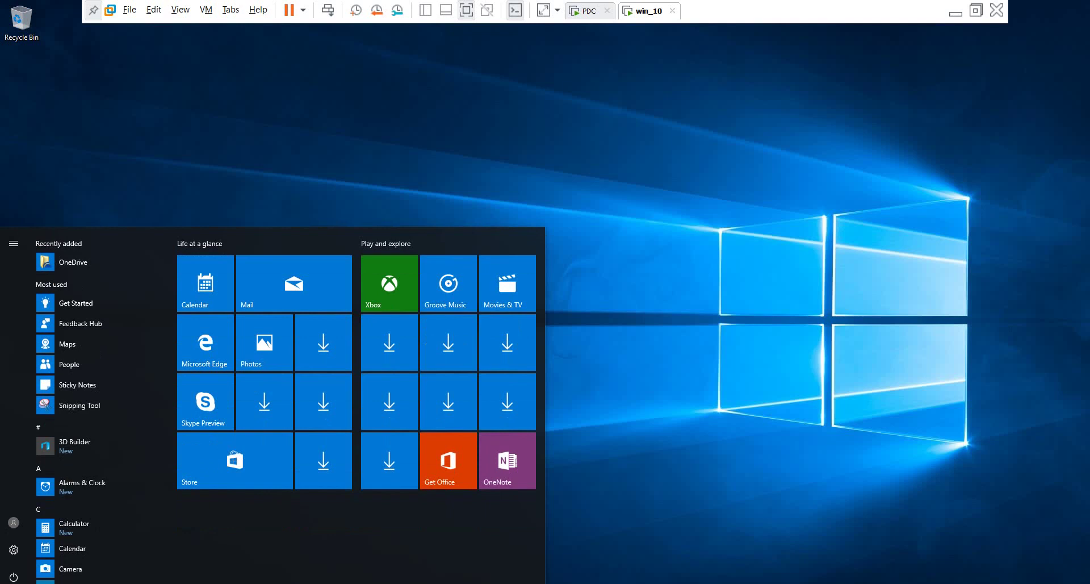
pyautogui.write('update')
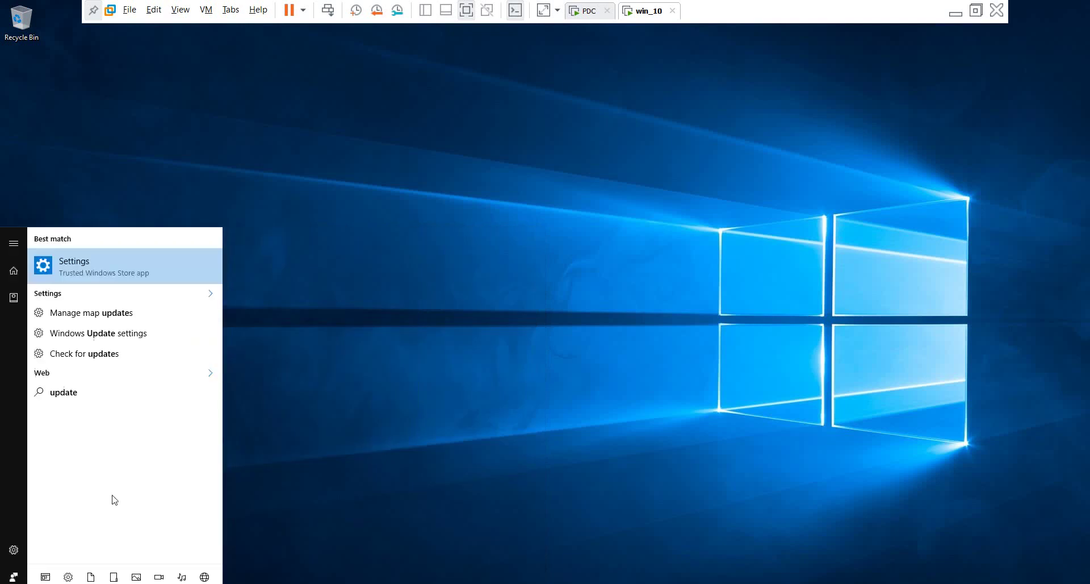
pyautogui.click(115, 355)
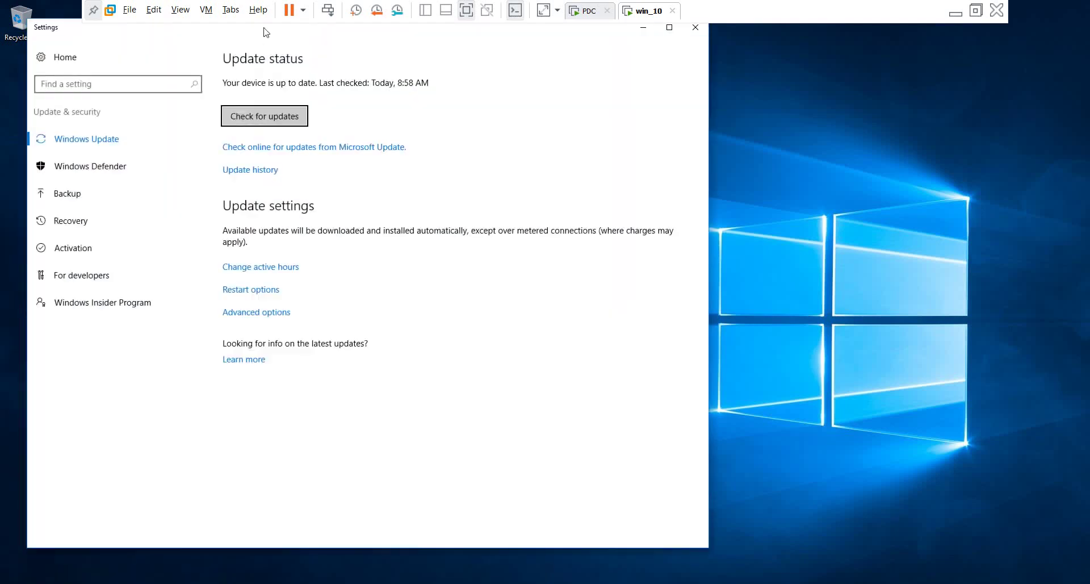
pyautogui.moveTo(264, 33); pyautogui.dragTo(346, 64)
pyautogui.click(363, 150)
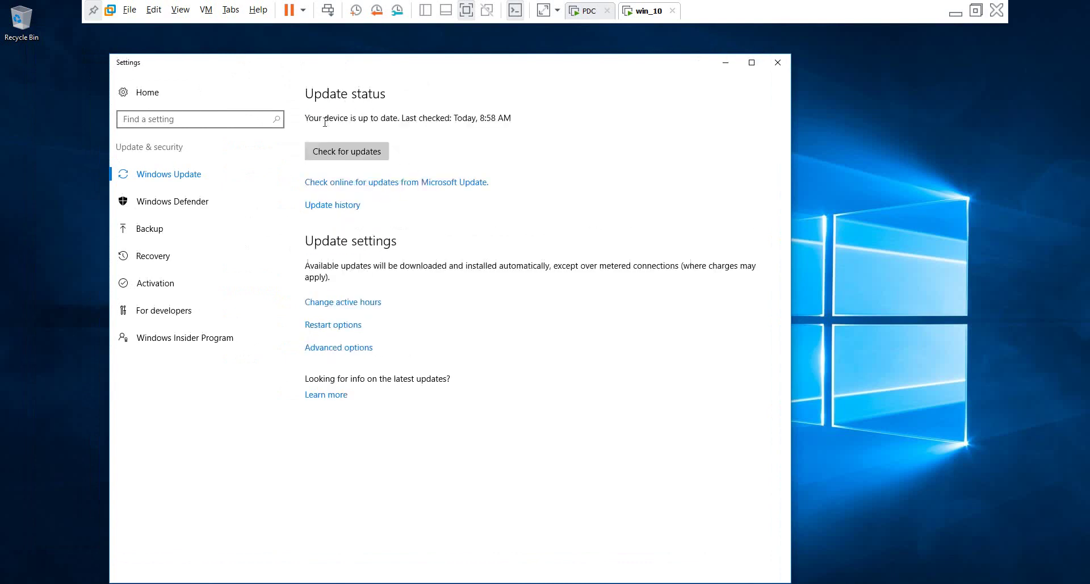
pyautogui.moveTo(326, 120); pyautogui.dragTo(517, 124)
pyautogui.doubleClick(388, 117)
pyautogui.moveTo(334, 120); pyautogui.dragTo(445, 123)
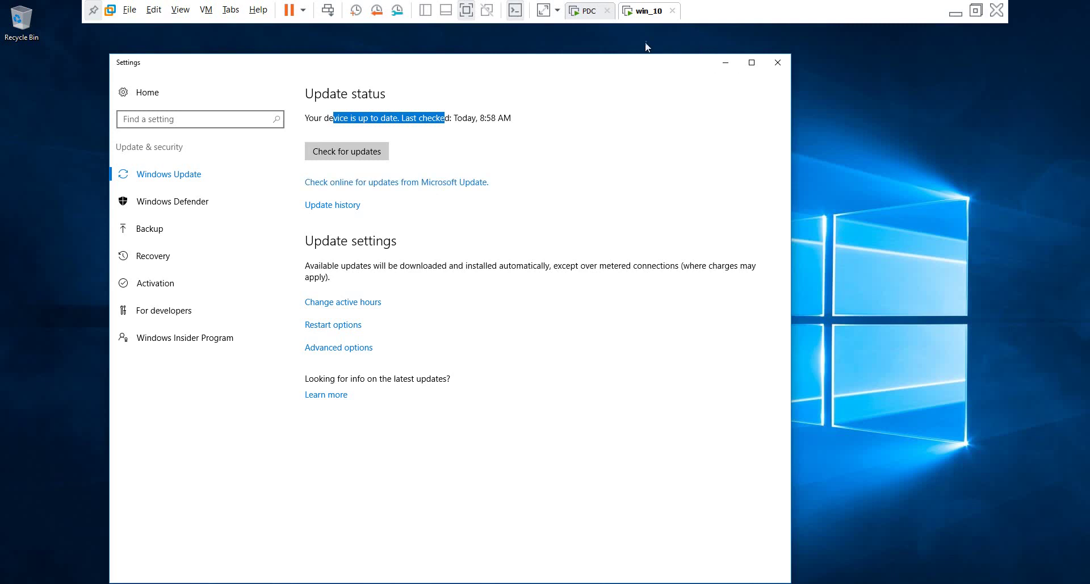
# On PDC, display the Win10 computer group in Update Services with the status filter set to Any and refresh the list
pyautogui.click(590, 14)
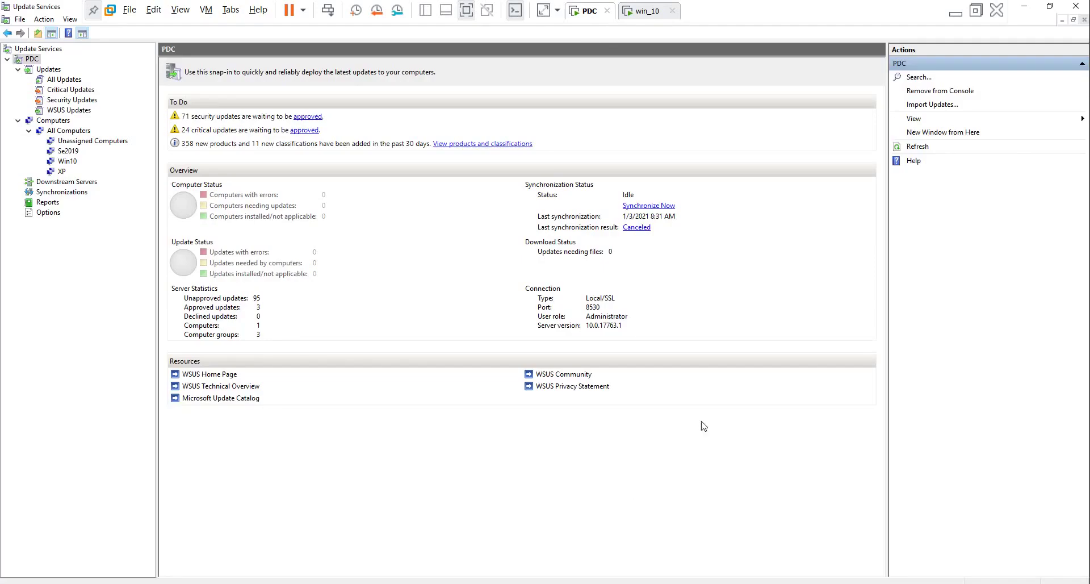
pyautogui.click(70, 161)
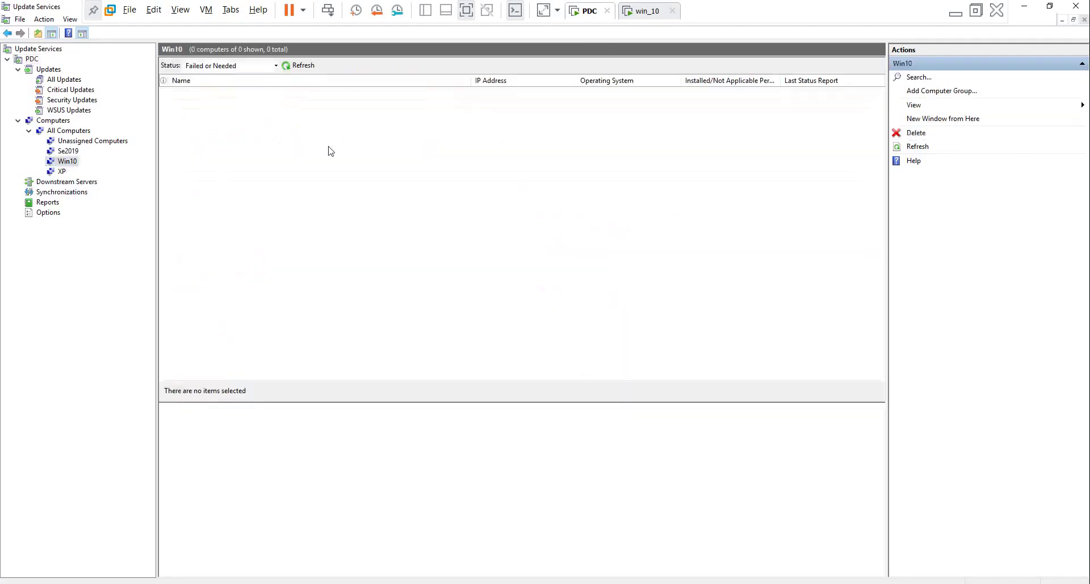
pyautogui.click(287, 65)
pyautogui.click(272, 66)
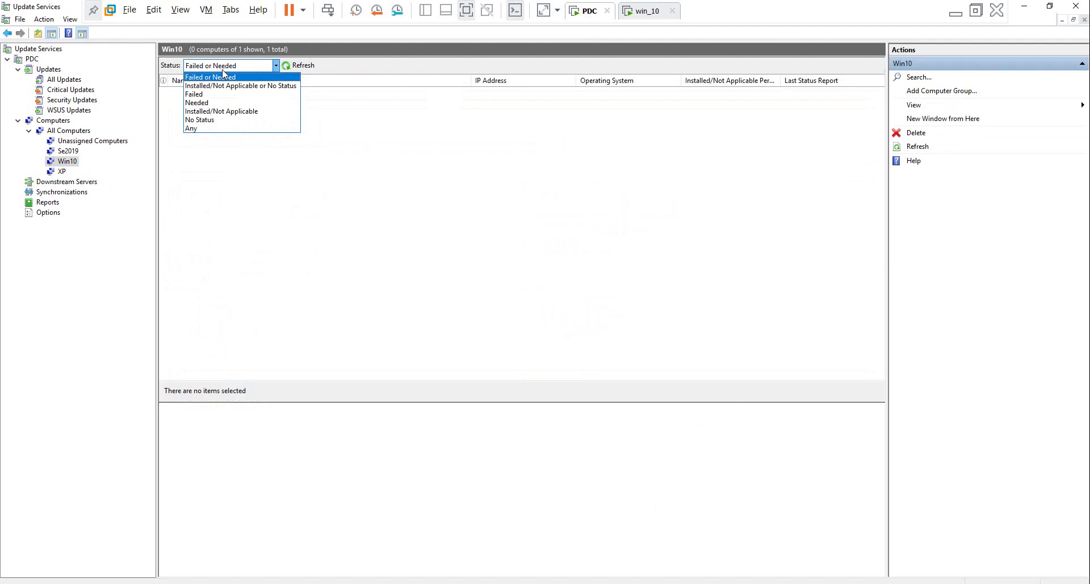
pyautogui.click(214, 129)
pyautogui.click(297, 65)
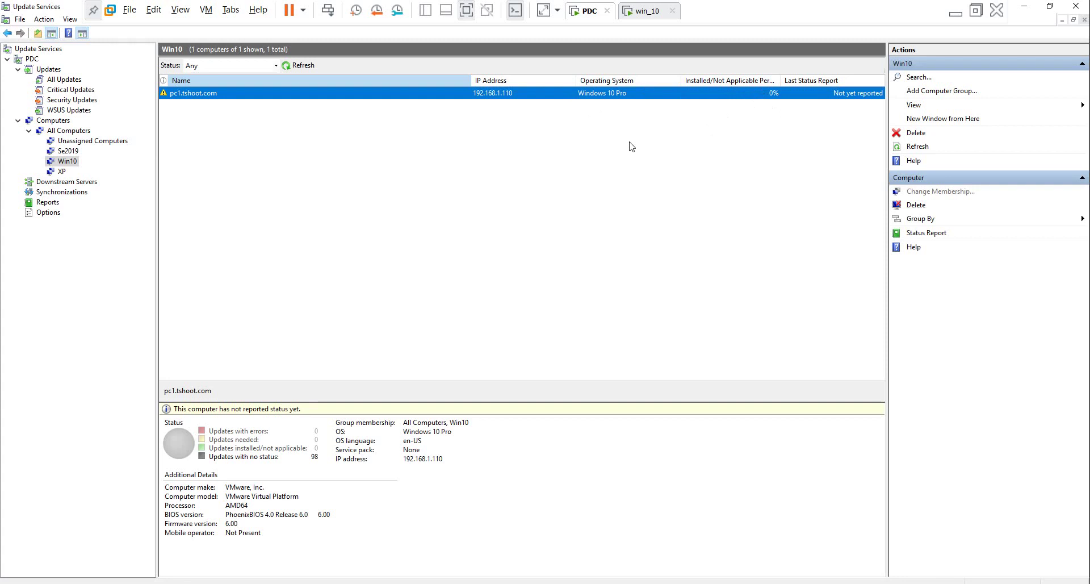
# Recheck the update status on win_10, return to PDC, and view the actions available for pc1.tshoot.com
pyautogui.click(627, 15)
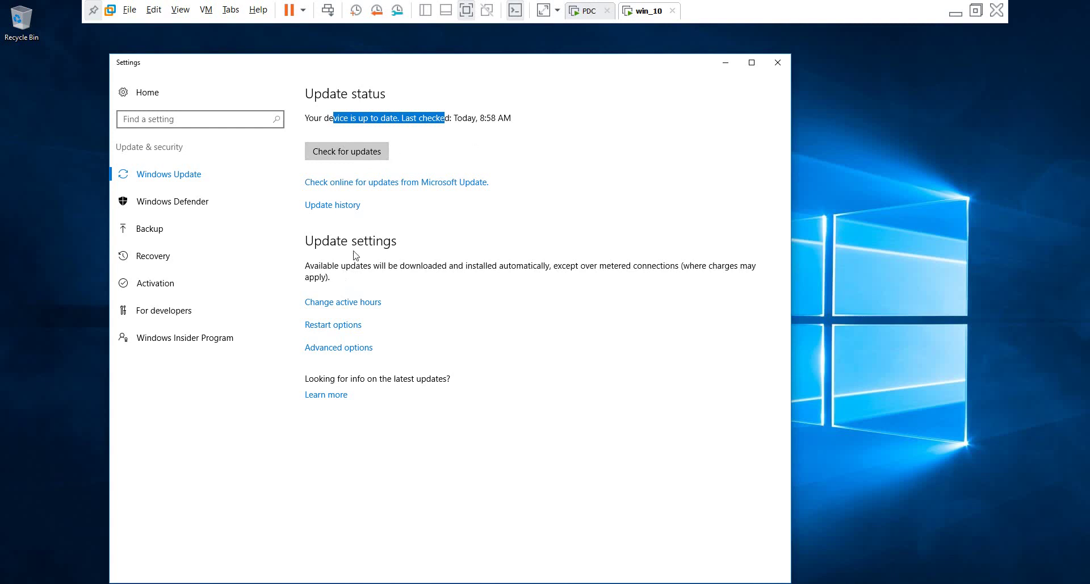
pyautogui.click(579, 20)
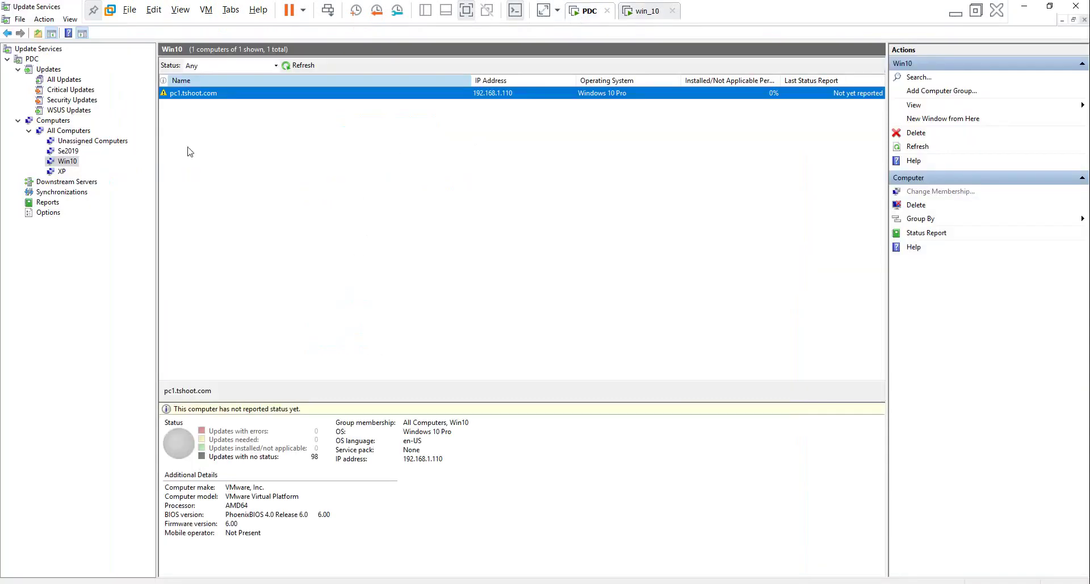
pyautogui.rightClick(190, 95)
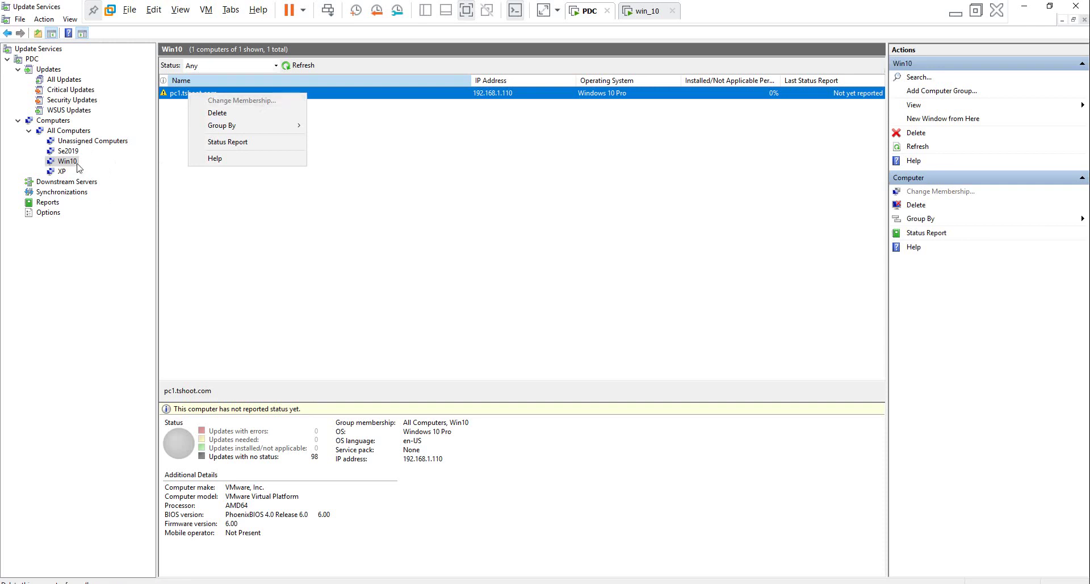
pyautogui.click(287, 230)
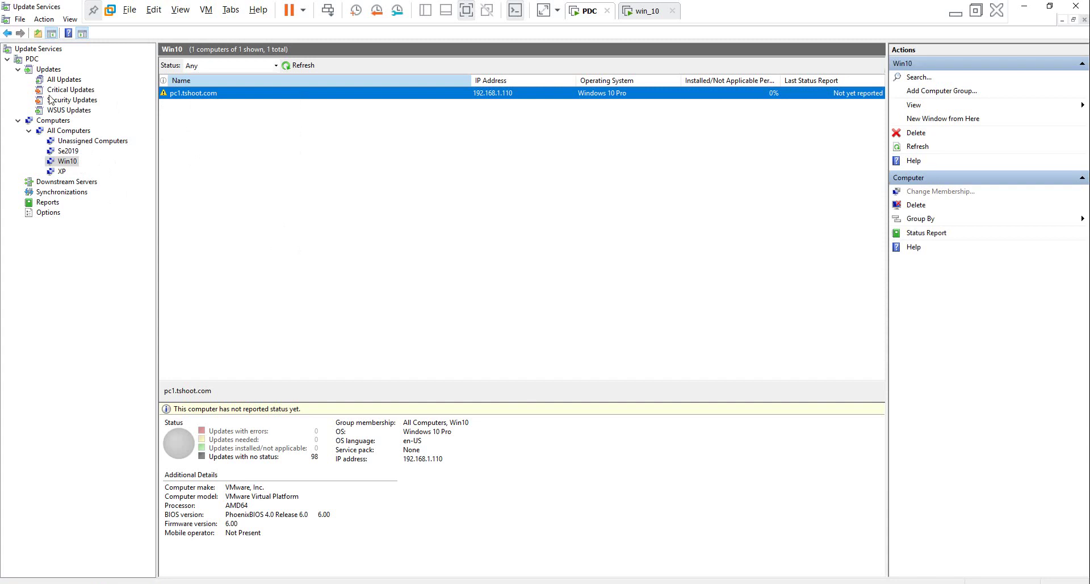
# Review the Updates, Computers, Downstream Servers and Synchronizations views in Update Services
pyautogui.click(51, 69)
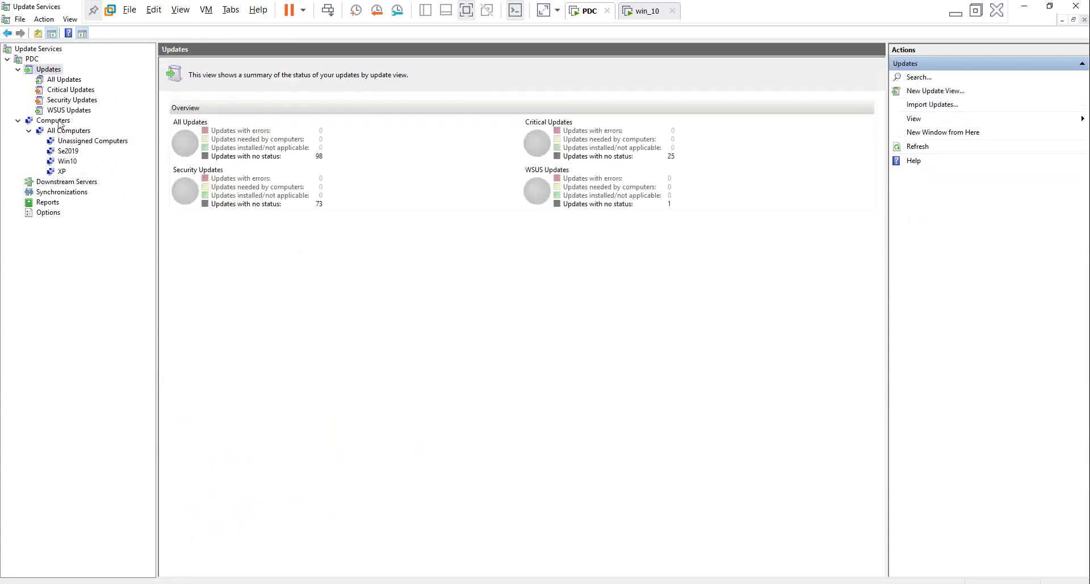
pyautogui.click(54, 121)
pyautogui.click(80, 182)
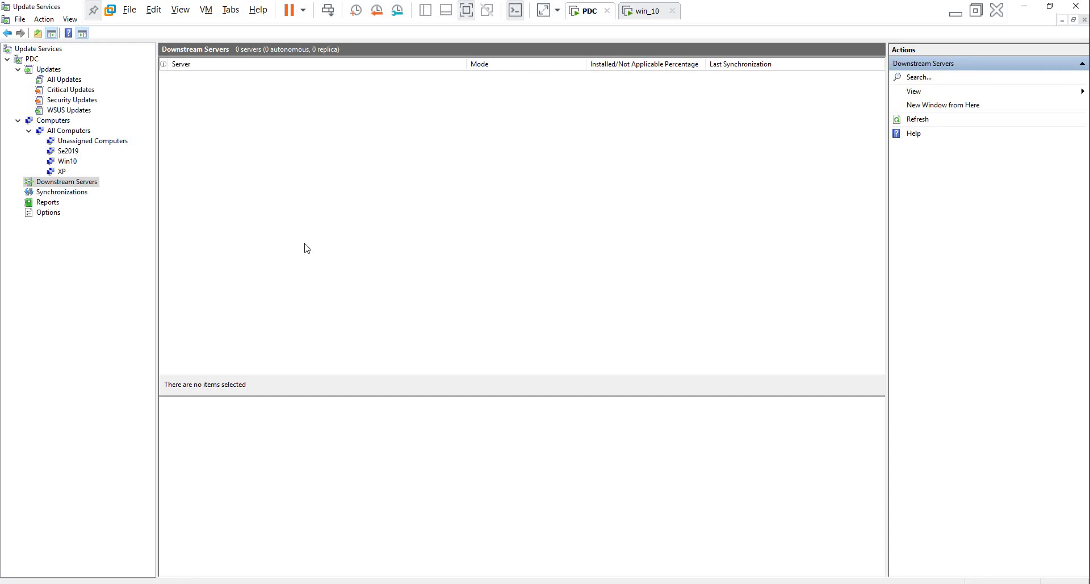
pyautogui.click(82, 194)
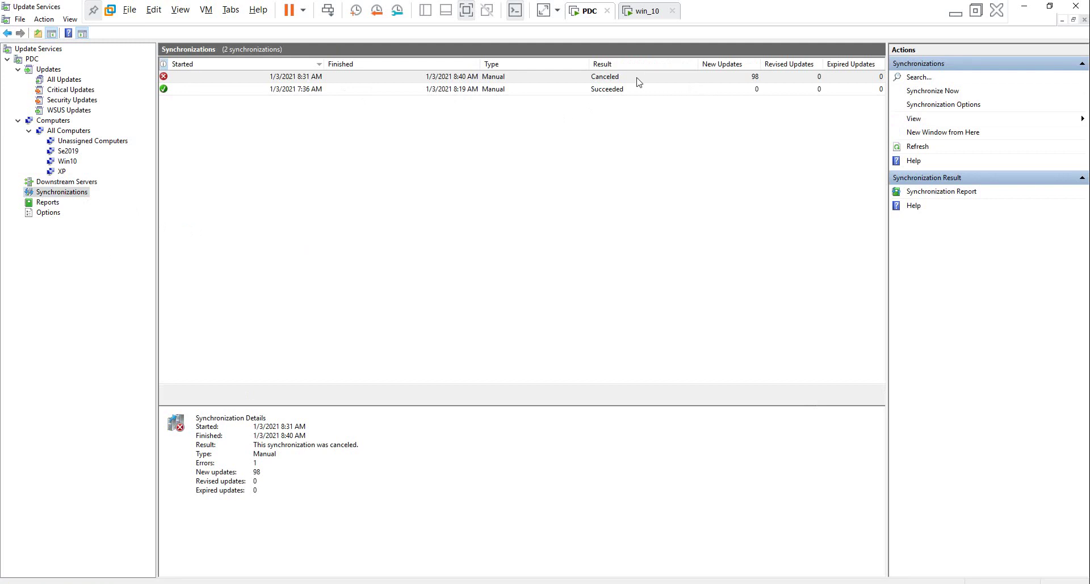
# Compare the details of the two synchronizations and try to open the Computer Detailed Status report
pyautogui.click(612, 92)
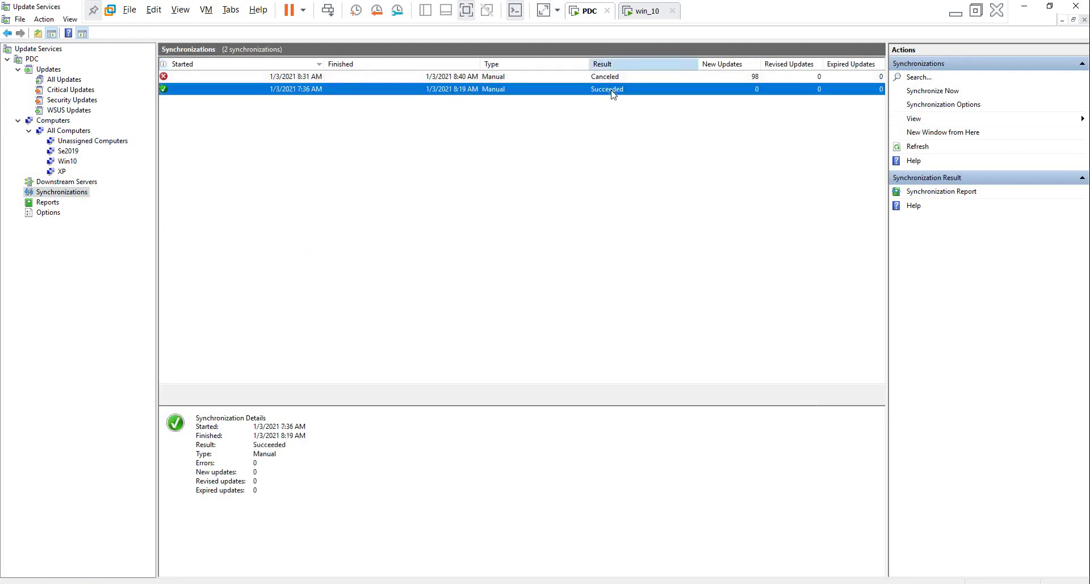
pyautogui.click(616, 79)
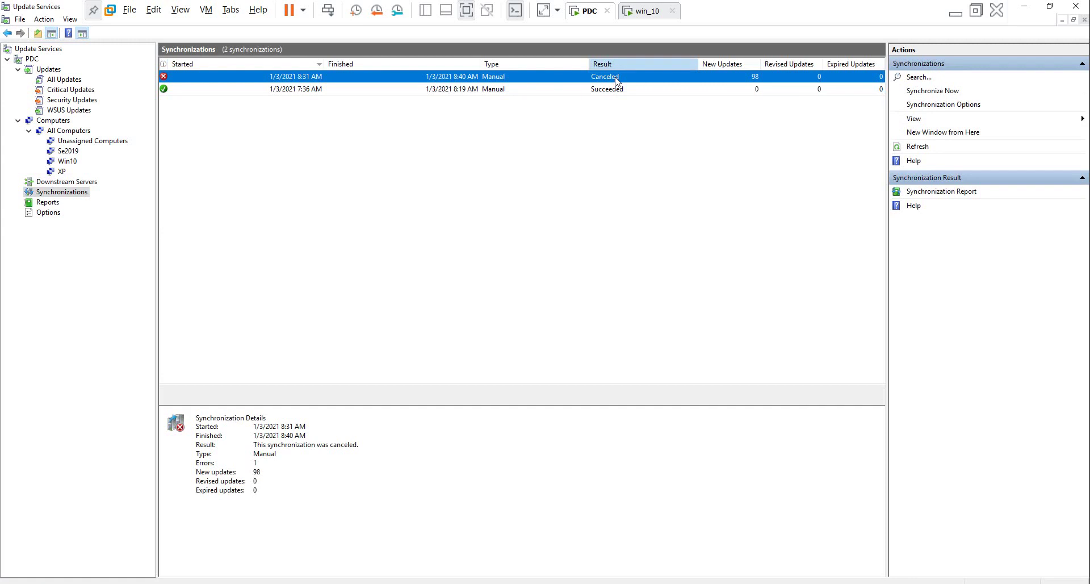
pyautogui.click(48, 202)
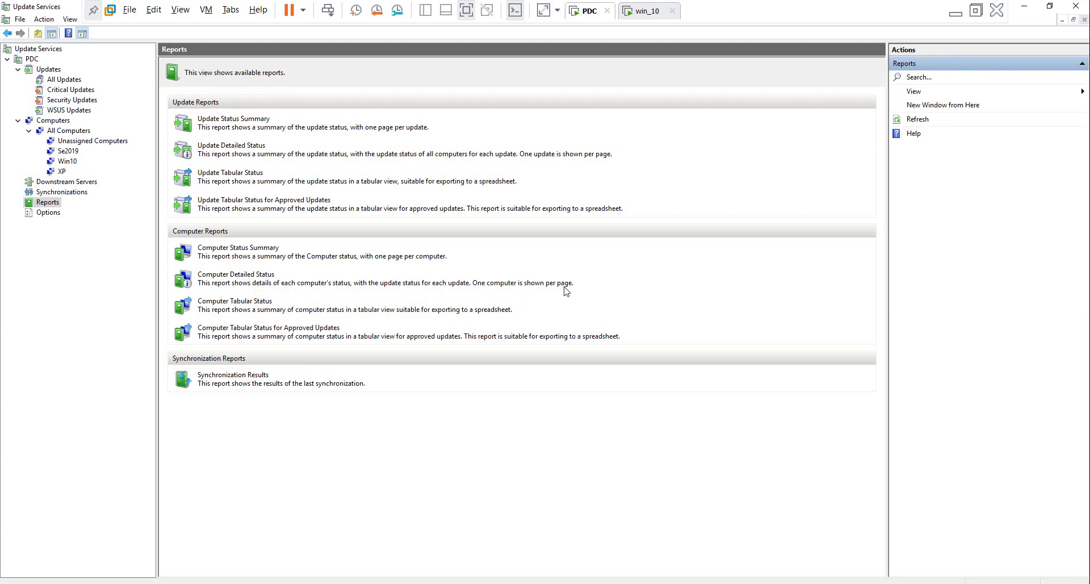
pyautogui.click(268, 276)
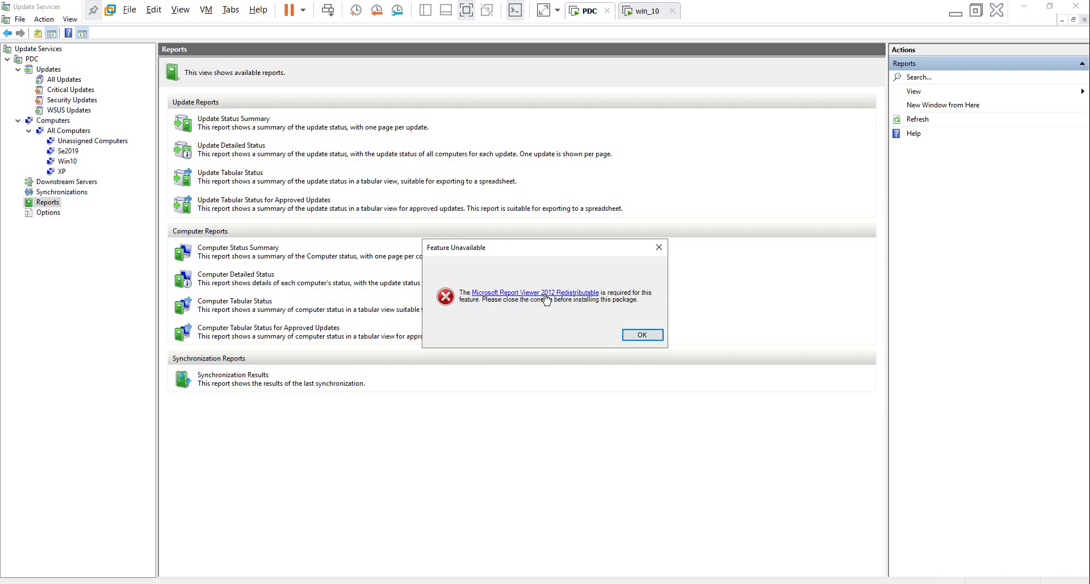
pyautogui.click(641, 335)
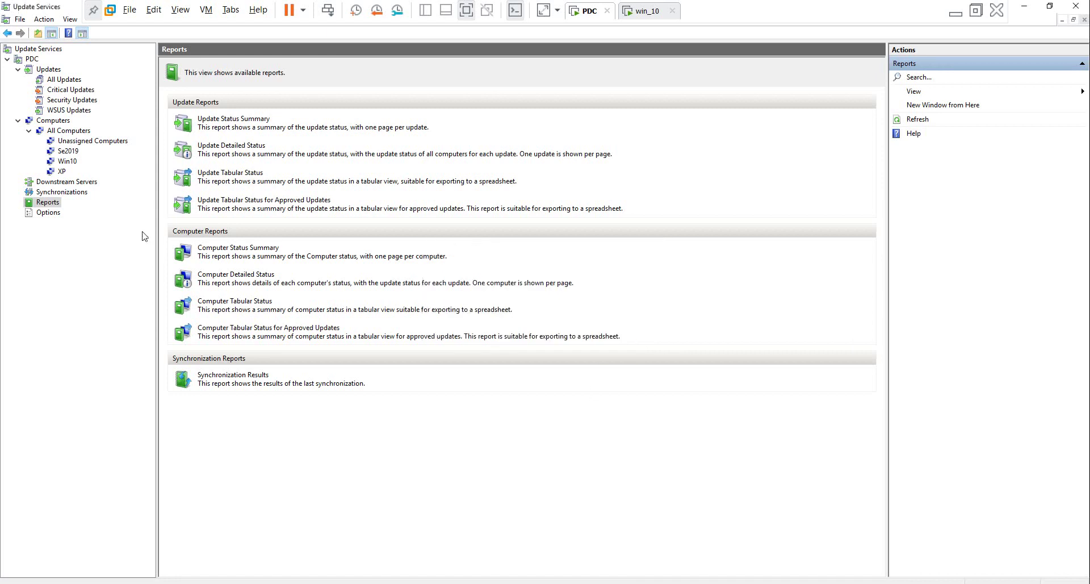
# Review the WSUS options for Update Source and Proxy Server and for Products and Classifications, leaving both without changes
pyautogui.click(49, 212)
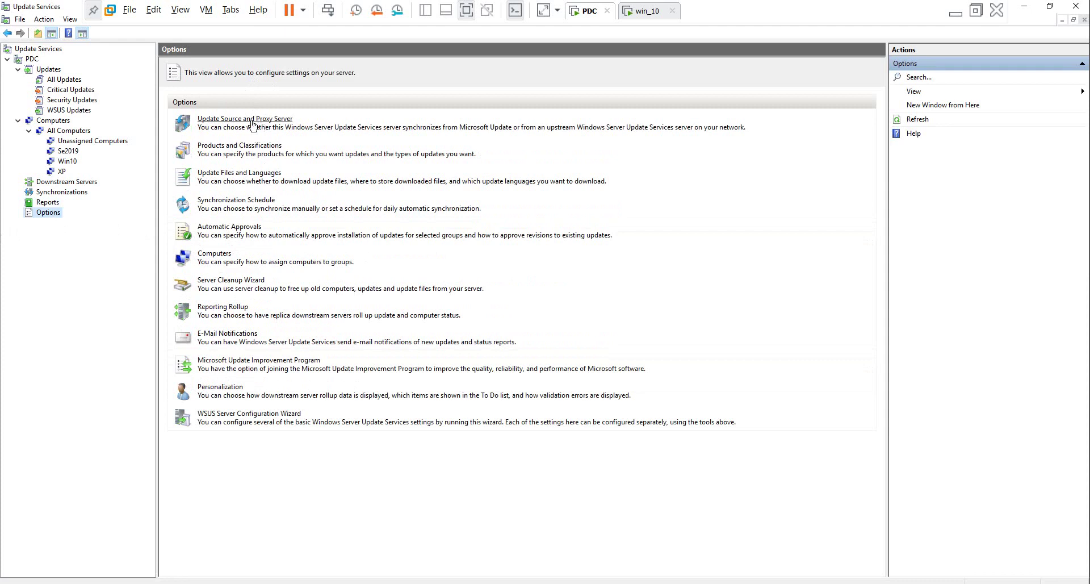
pyautogui.click(272, 124)
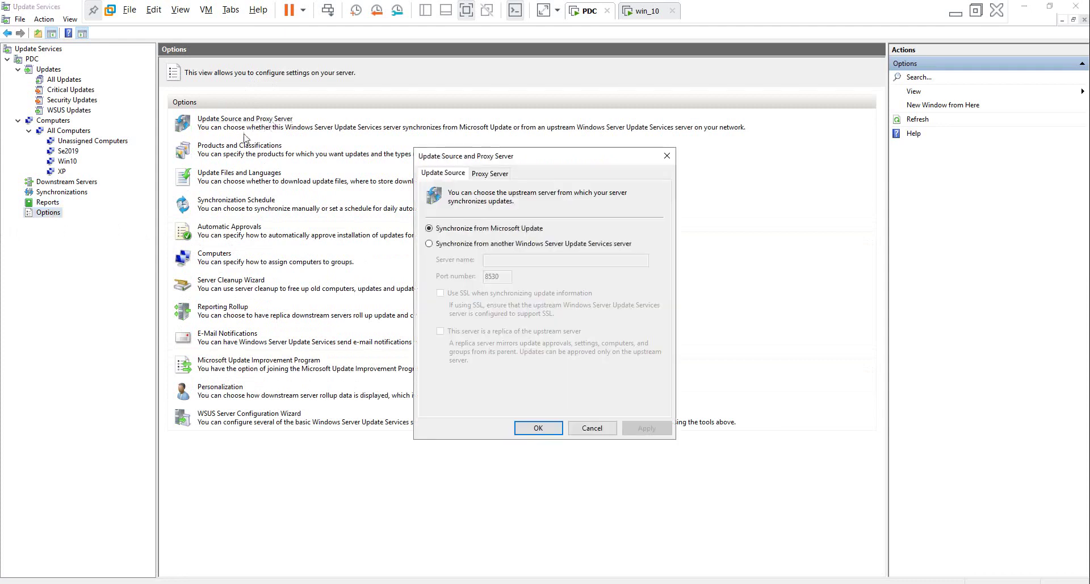
pyautogui.click(499, 175)
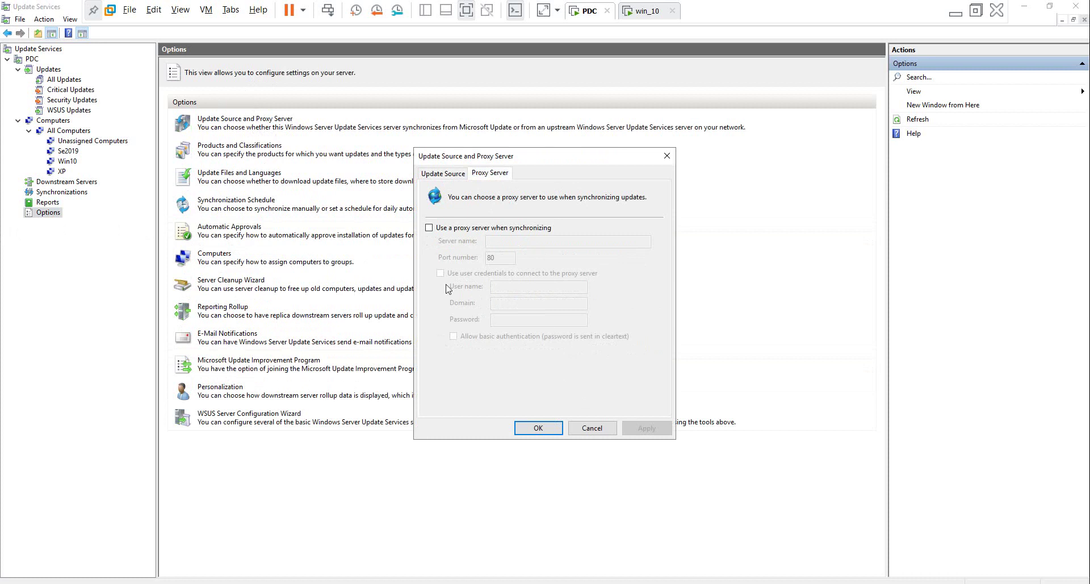
pyautogui.click(593, 430)
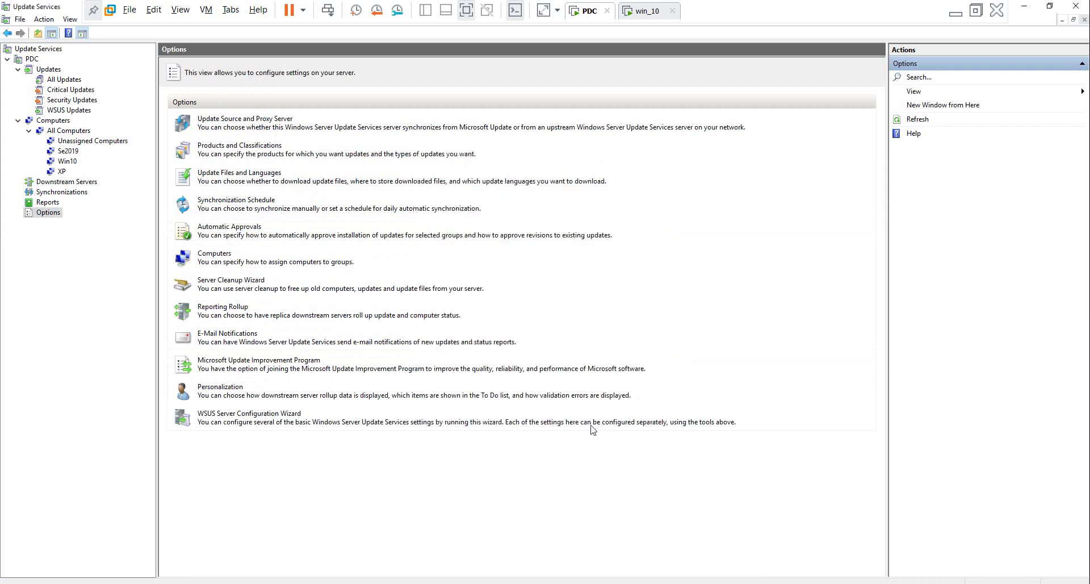
pyautogui.click(245, 148)
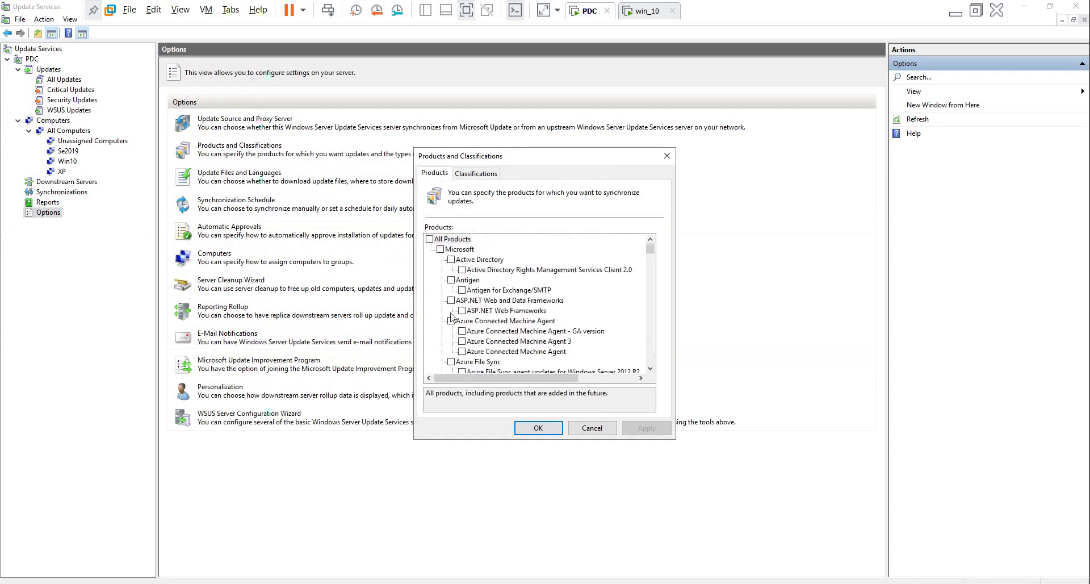
pyautogui.click(481, 174)
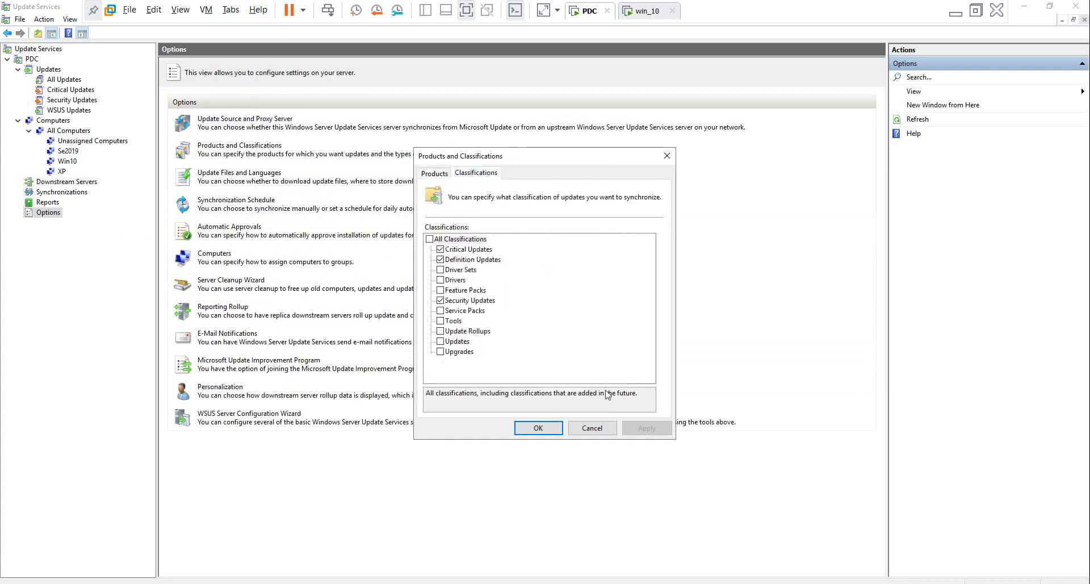
pyautogui.click(601, 430)
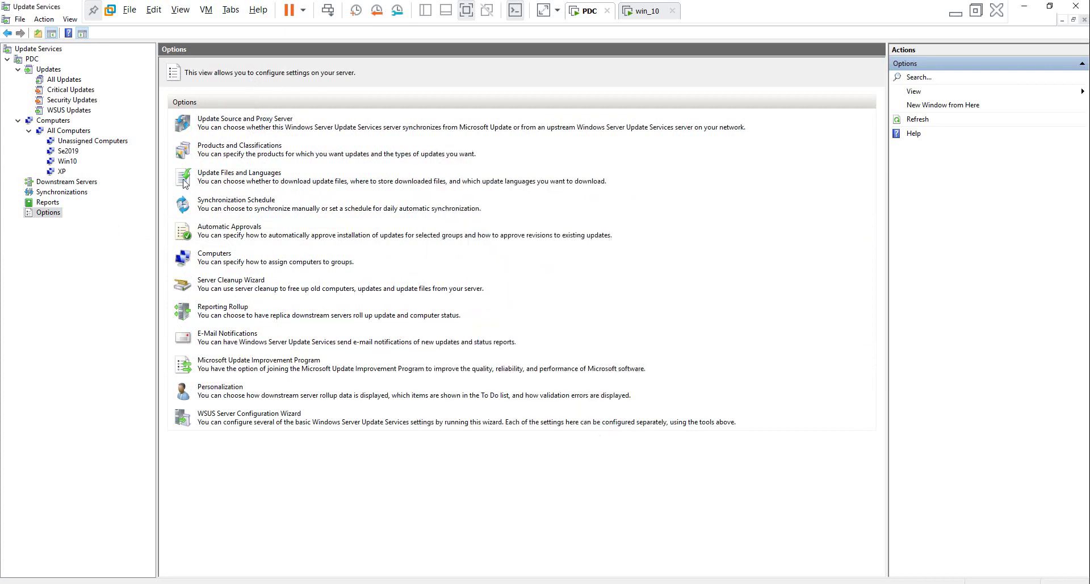
# Review the Update Files and Languages, Synchronization Schedule and Automatic Approvals options without changing them
pyautogui.click(225, 174)
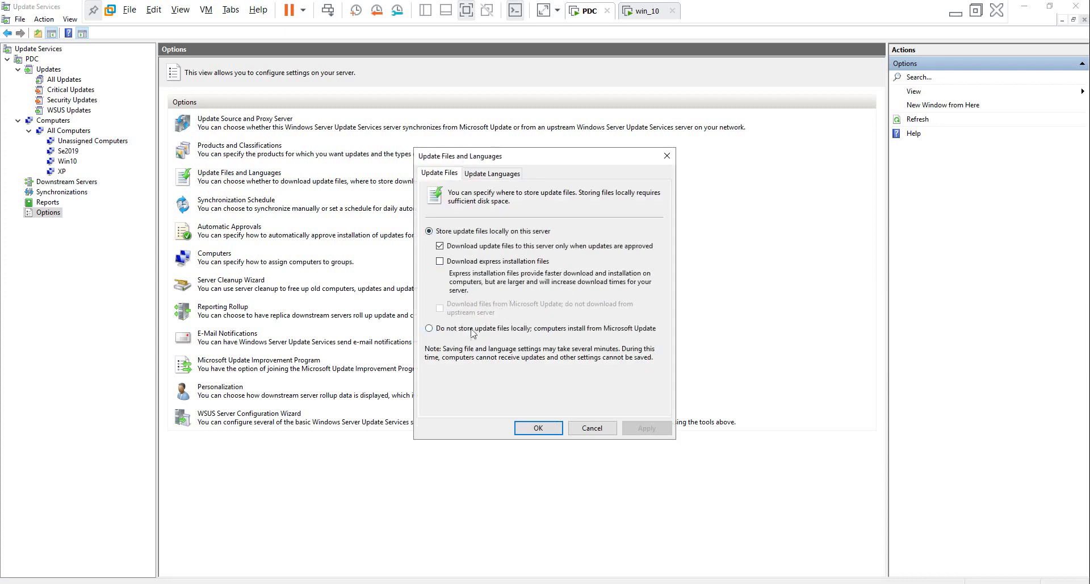
pyautogui.click(494, 172)
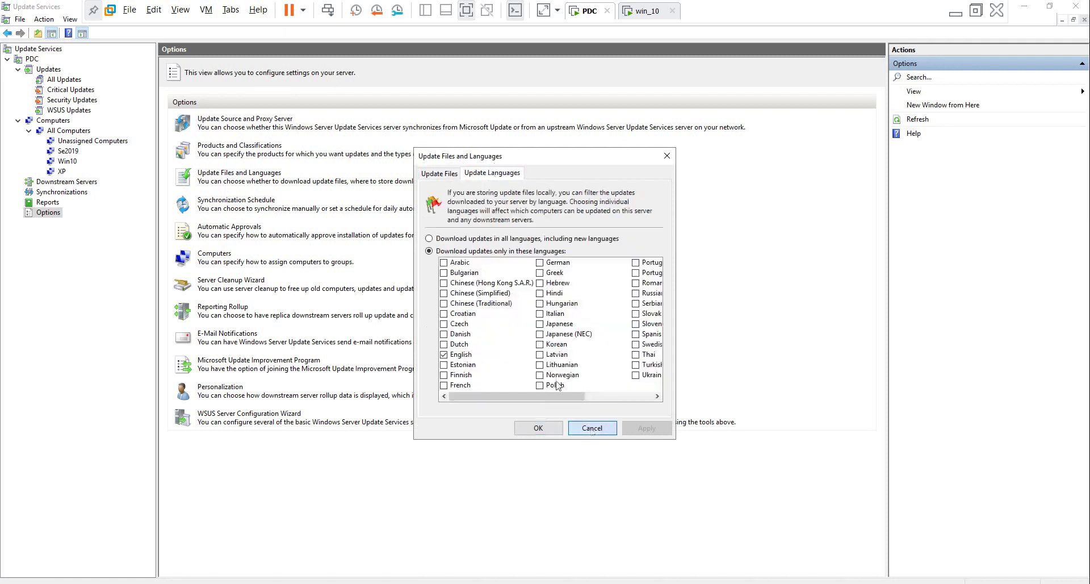
pyautogui.press('Escape')
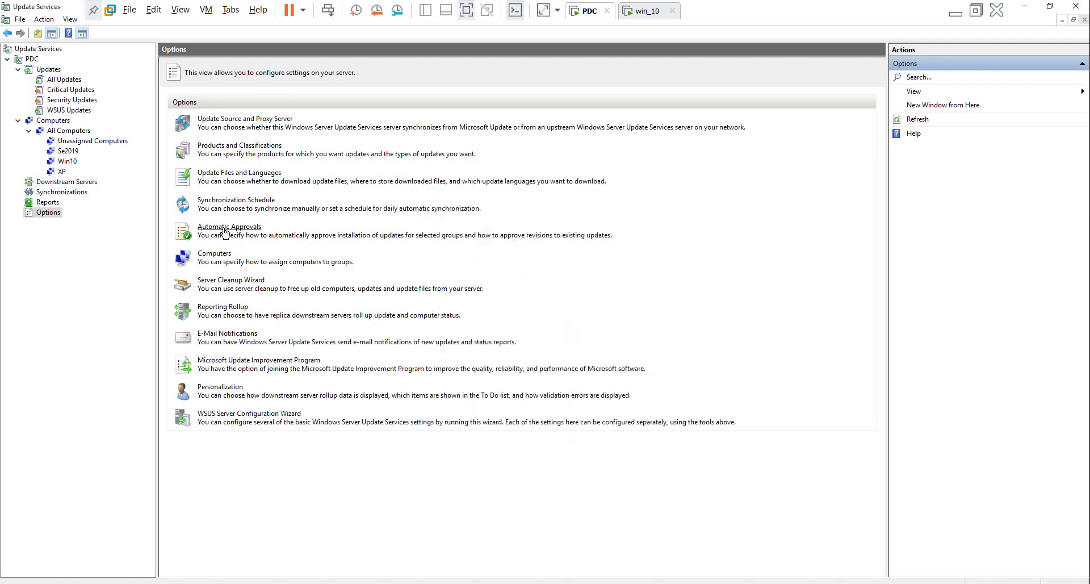
pyautogui.click(239, 201)
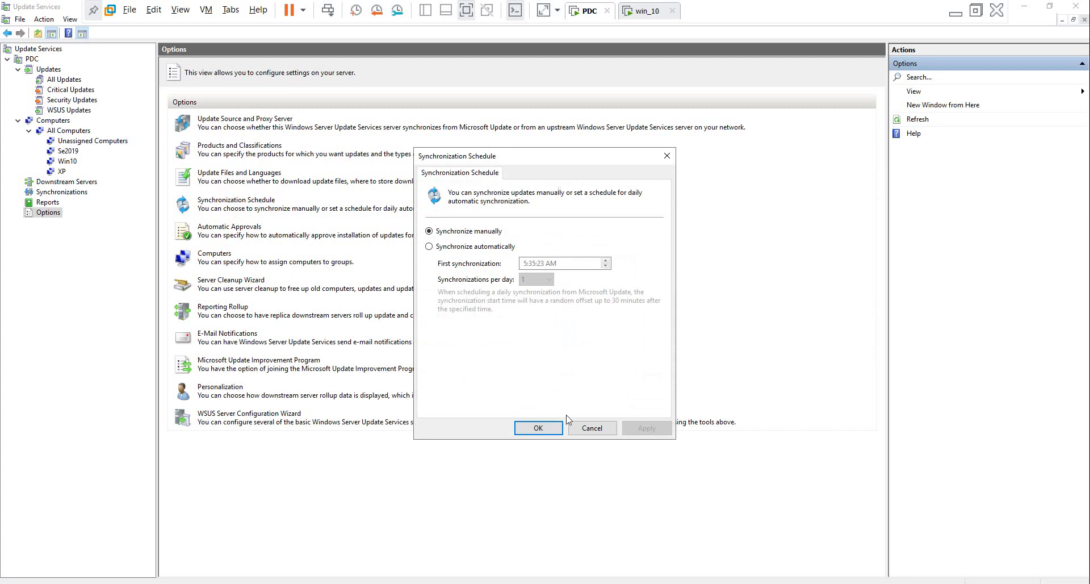
pyautogui.click(591, 430)
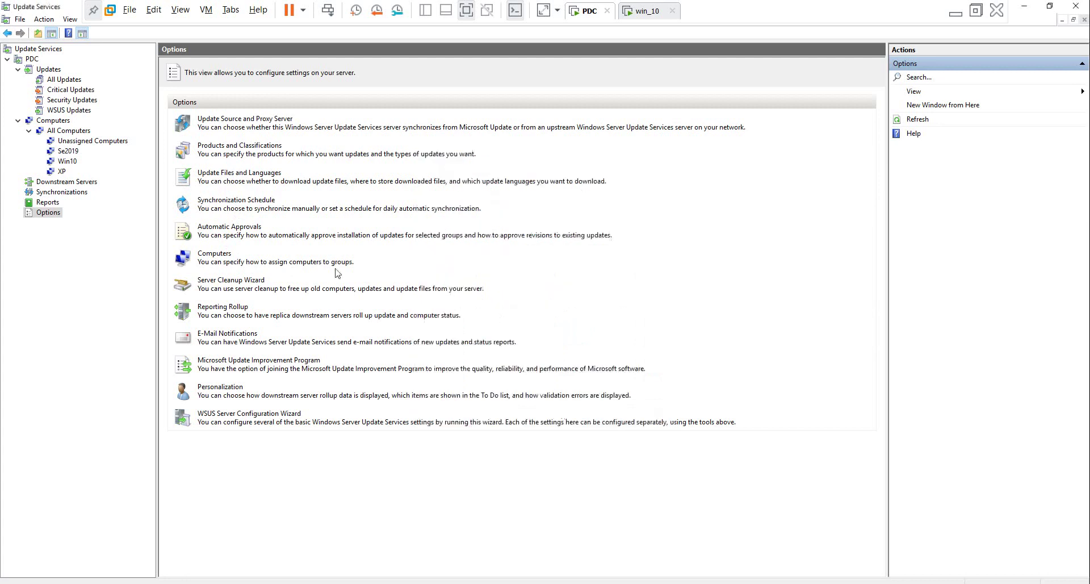
pyautogui.click(235, 227)
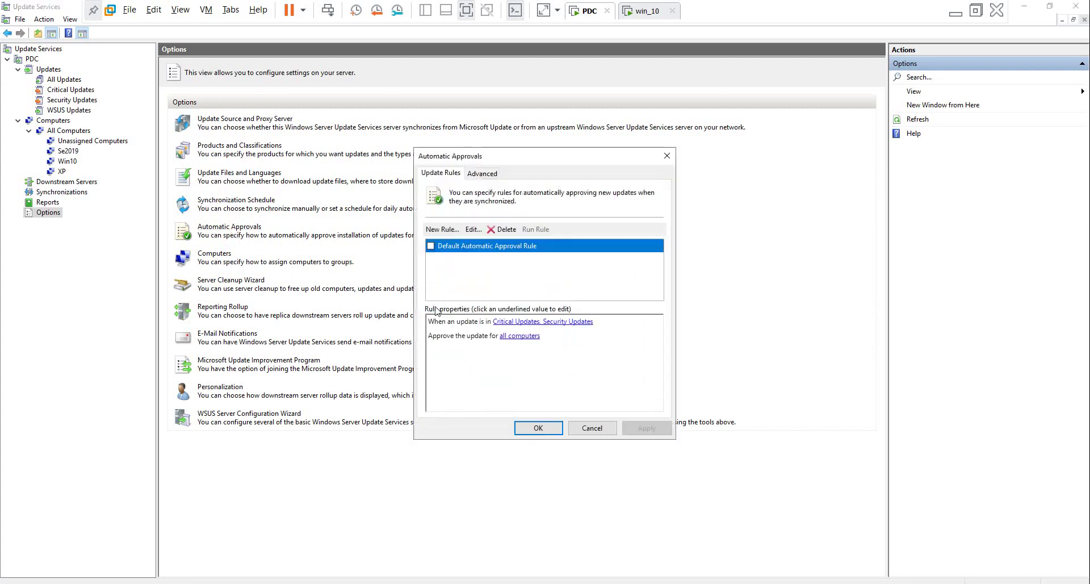
pyautogui.click(612, 433)
# View the actions available for the System Recovered Error Message Update in the All Updates list
pyautogui.click(72, 80)
pyautogui.click(297, 167)
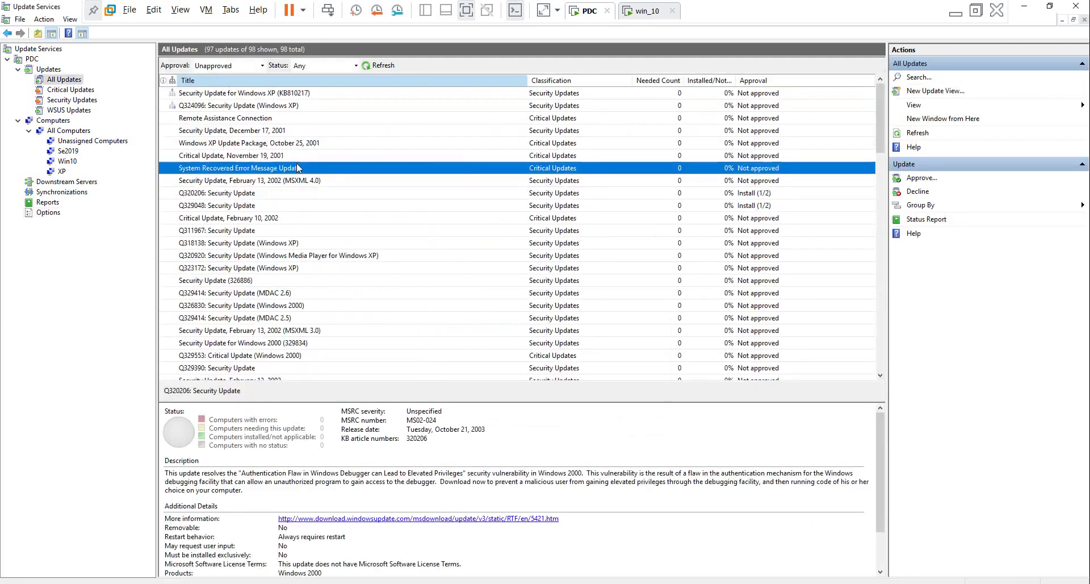
pyautogui.rightClick(297, 168)
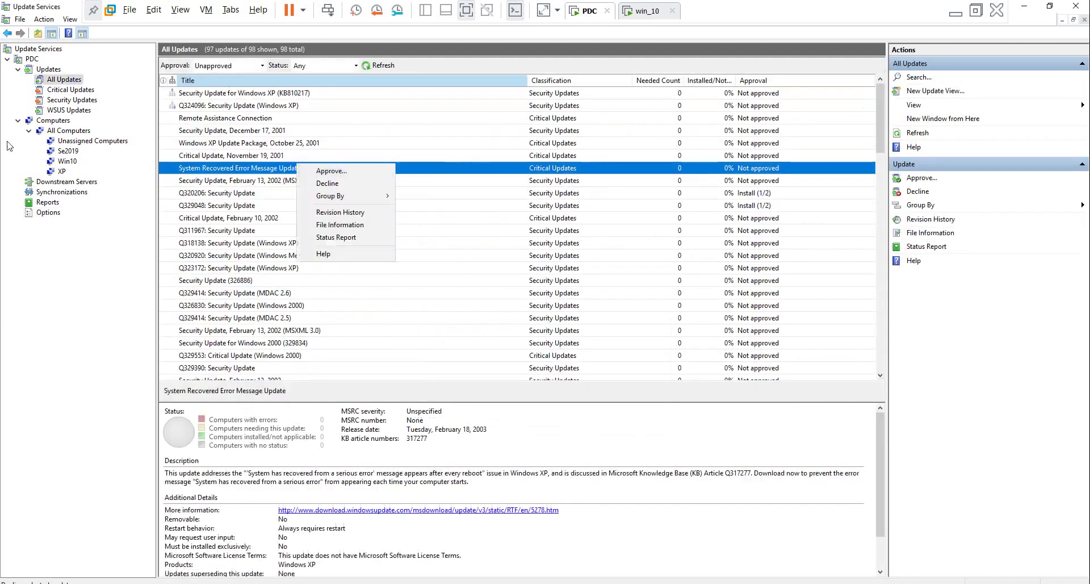
pyautogui.click(222, 146)
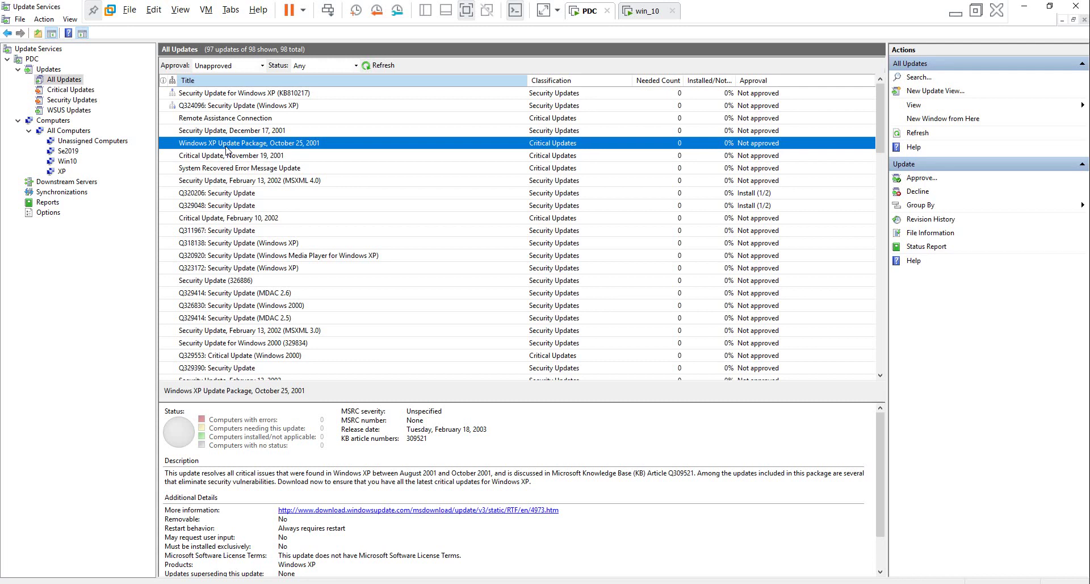
# Start a new automatic approval rule in the WSUS options and name it "Security Automatic Update"
pyautogui.click(48, 213)
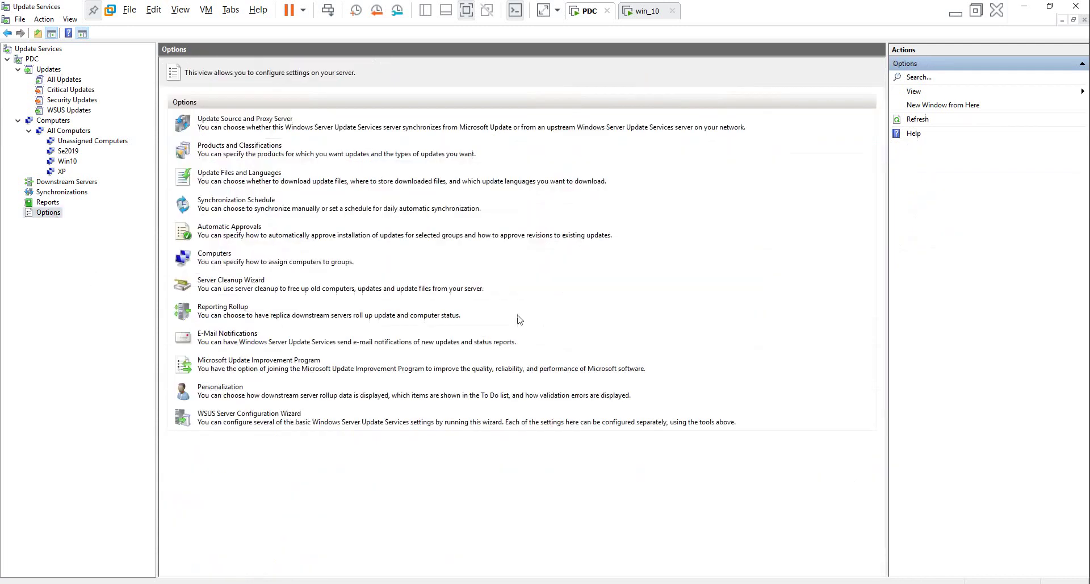
pyautogui.click(237, 227)
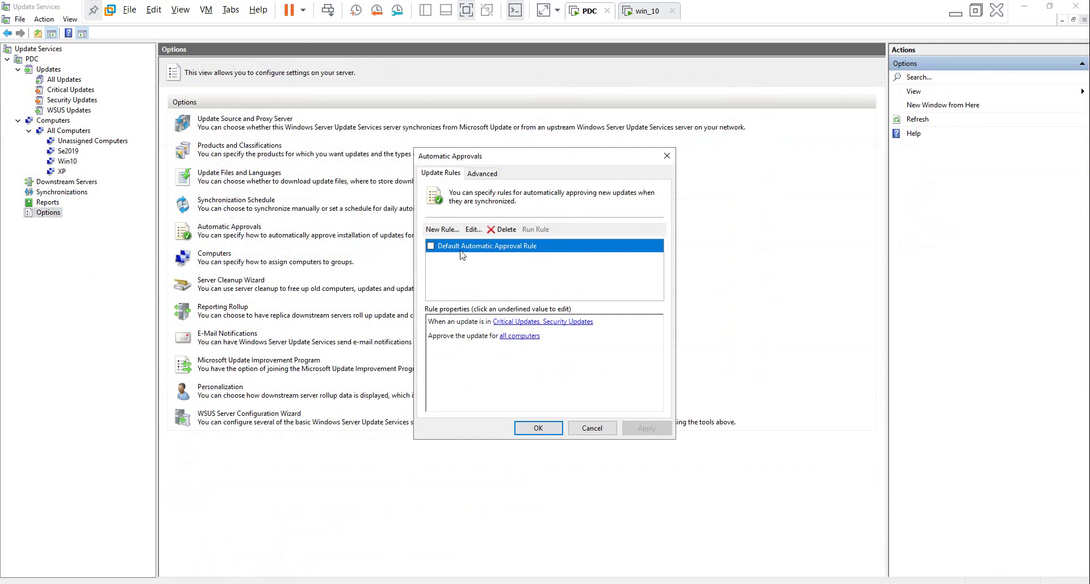
pyautogui.click(442, 230)
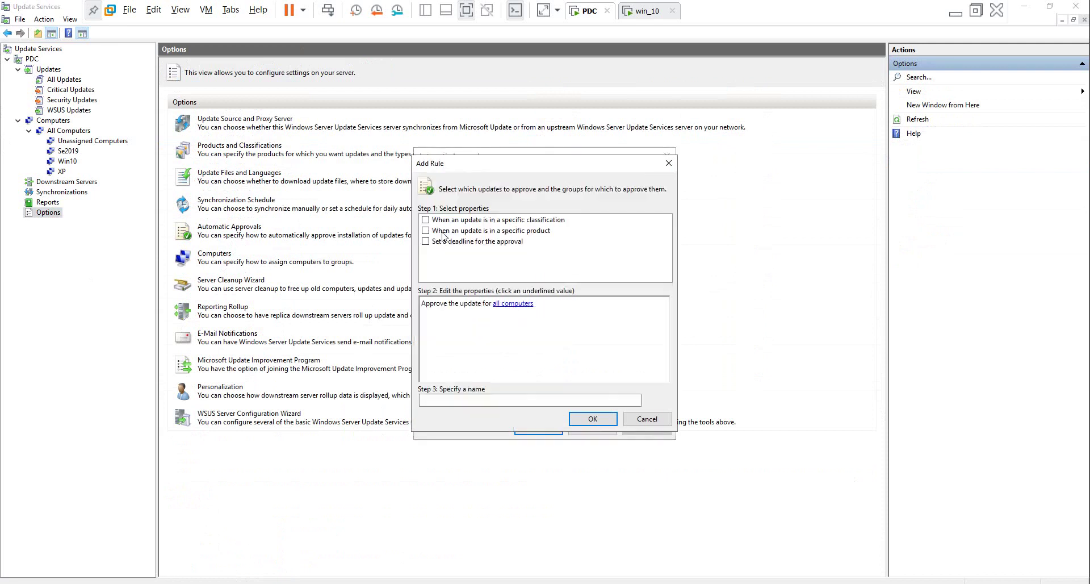
pyautogui.click(479, 398)
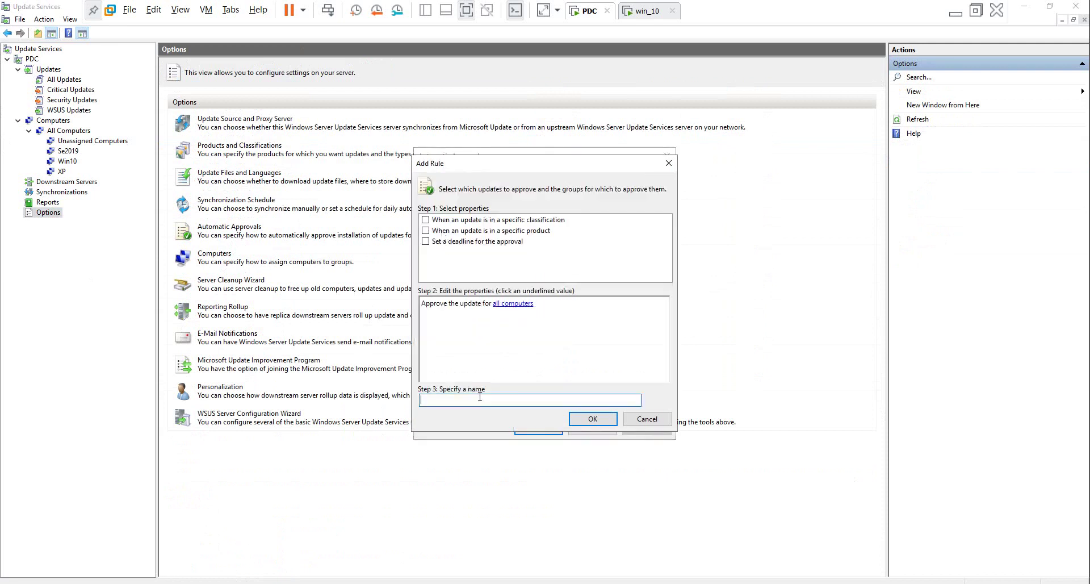
pyautogui.write('Security Automatic Update')
# Limit the rule to updates in the Critical Updates and Security Updates classifications
pyautogui.click(463, 222)
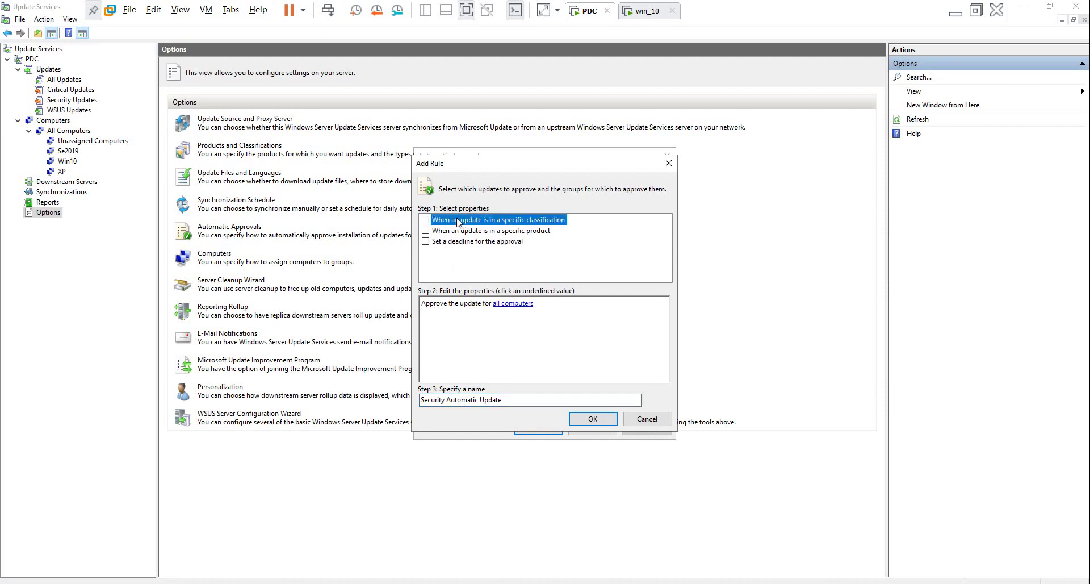
pyautogui.click(426, 220)
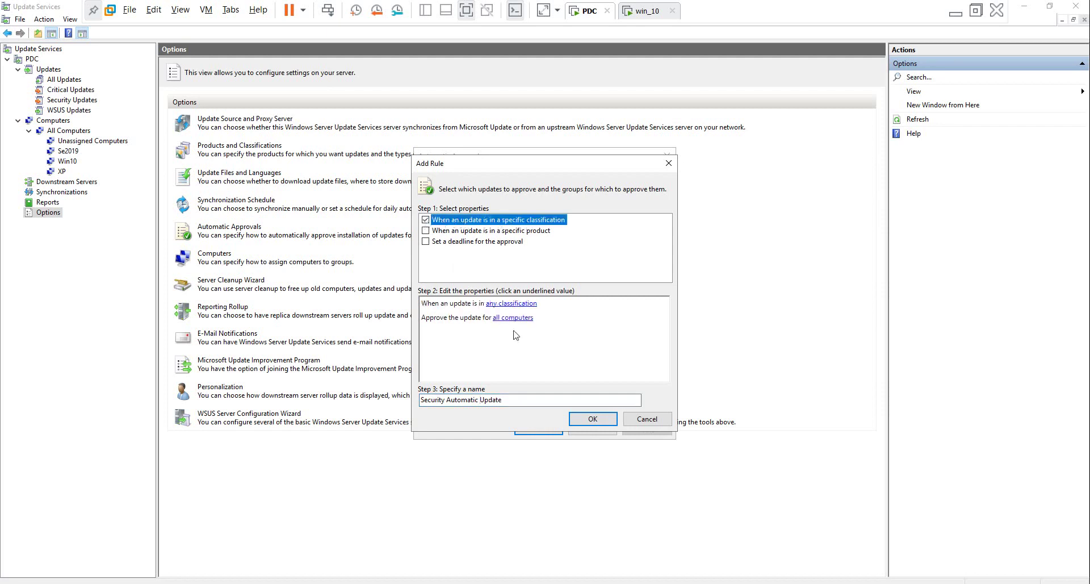
pyautogui.click(513, 304)
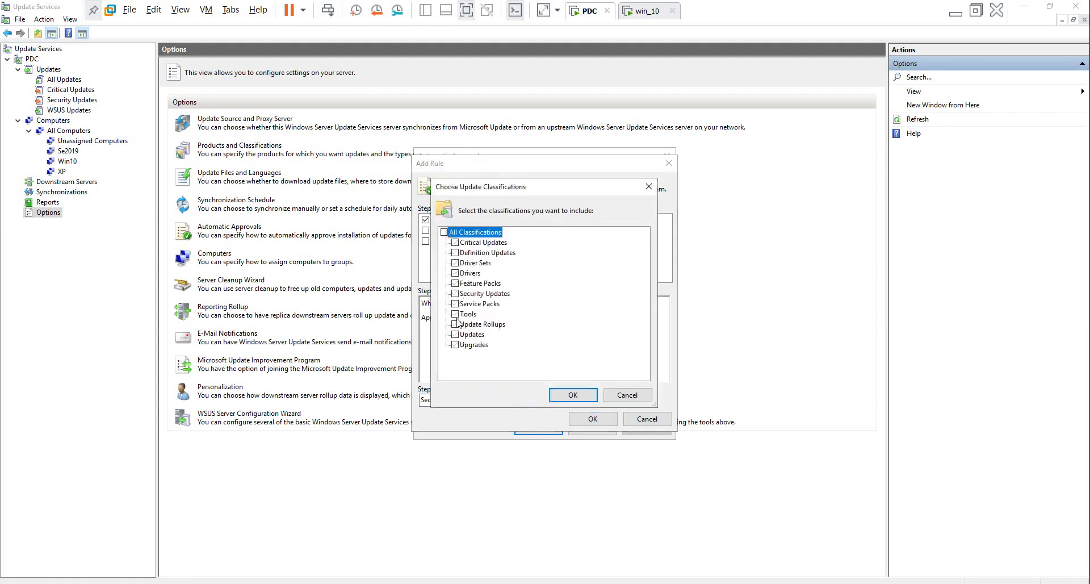
pyautogui.click(455, 242)
pyautogui.click(455, 294)
pyautogui.click(570, 398)
# Limit the rule to the products Windows 10, Windows 10 version 1903 and later, and both Windows 10 Vibranium and later driver entries
pyautogui.click(463, 233)
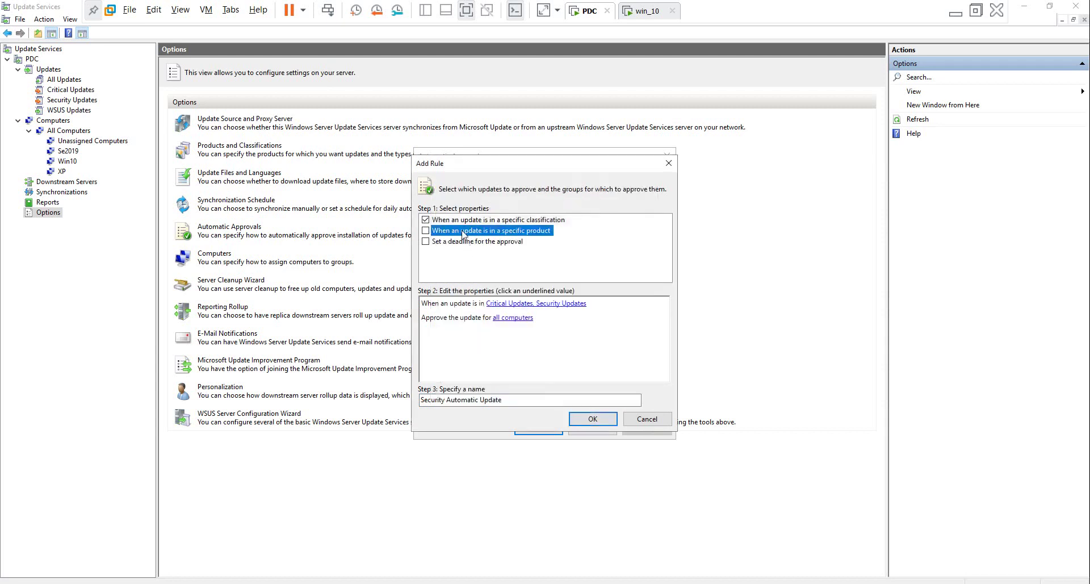
pyautogui.click(426, 231)
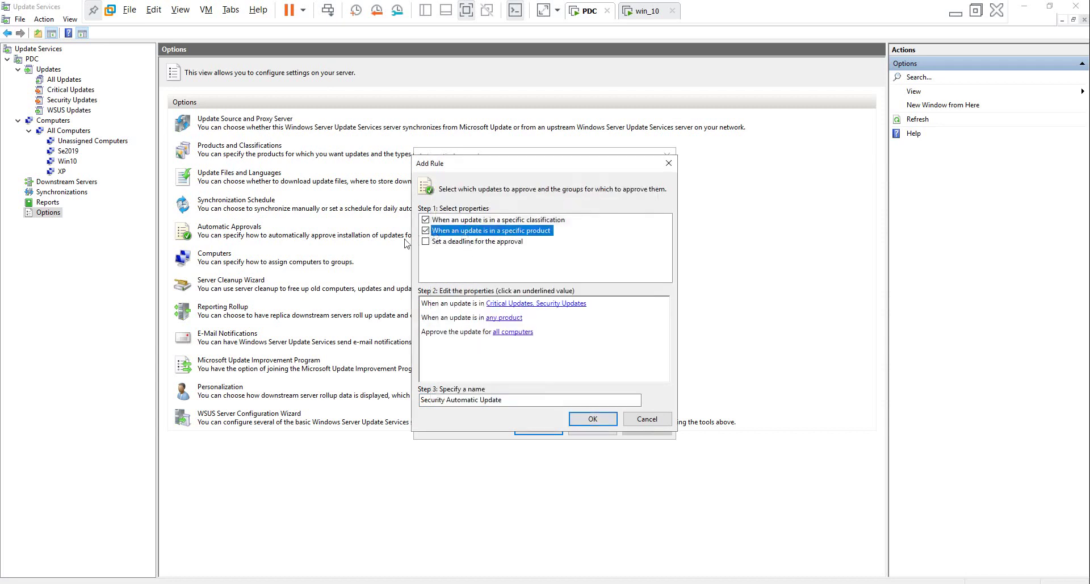
pyautogui.click(507, 319)
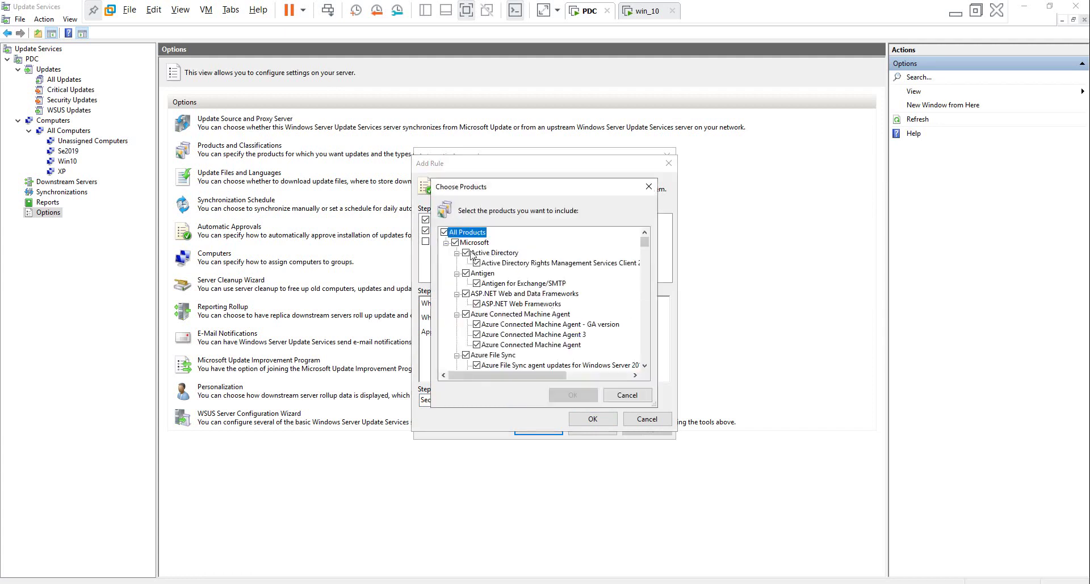
pyautogui.scroll(-20, 554, 274)
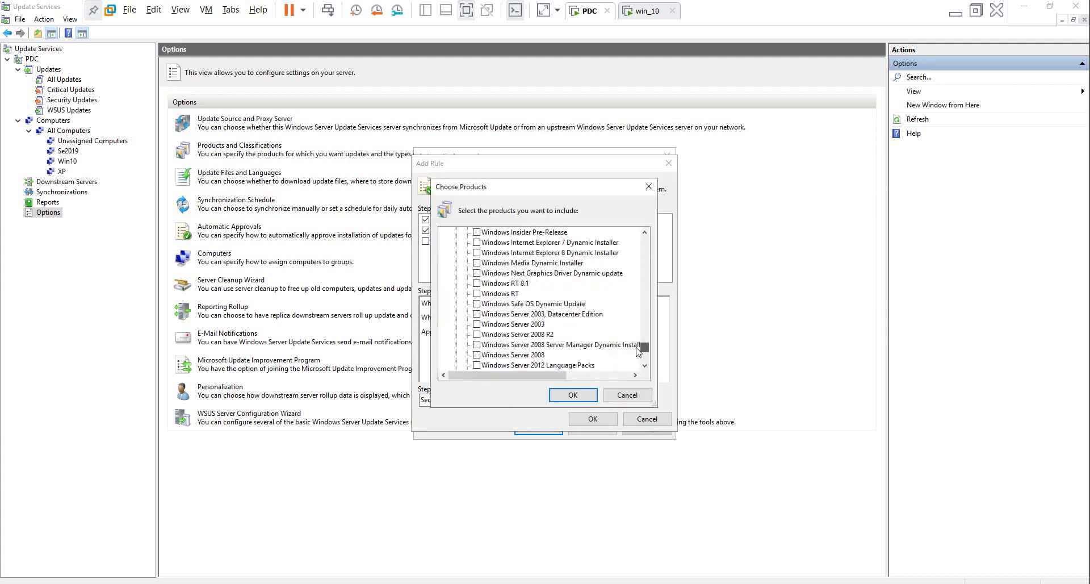
pyautogui.scroll(10, 538, 321)
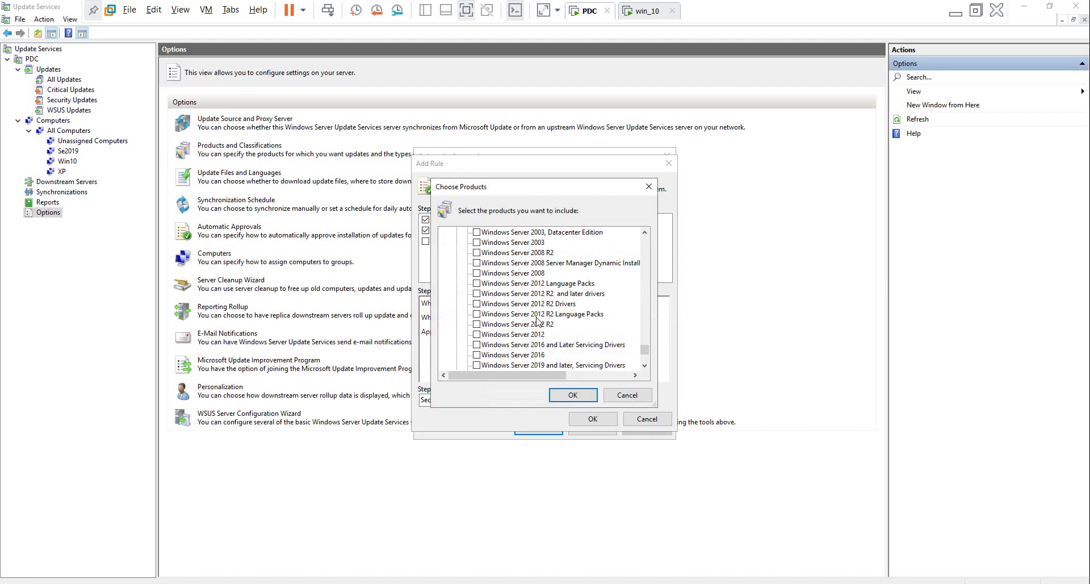
pyautogui.scroll(8, 537, 321)
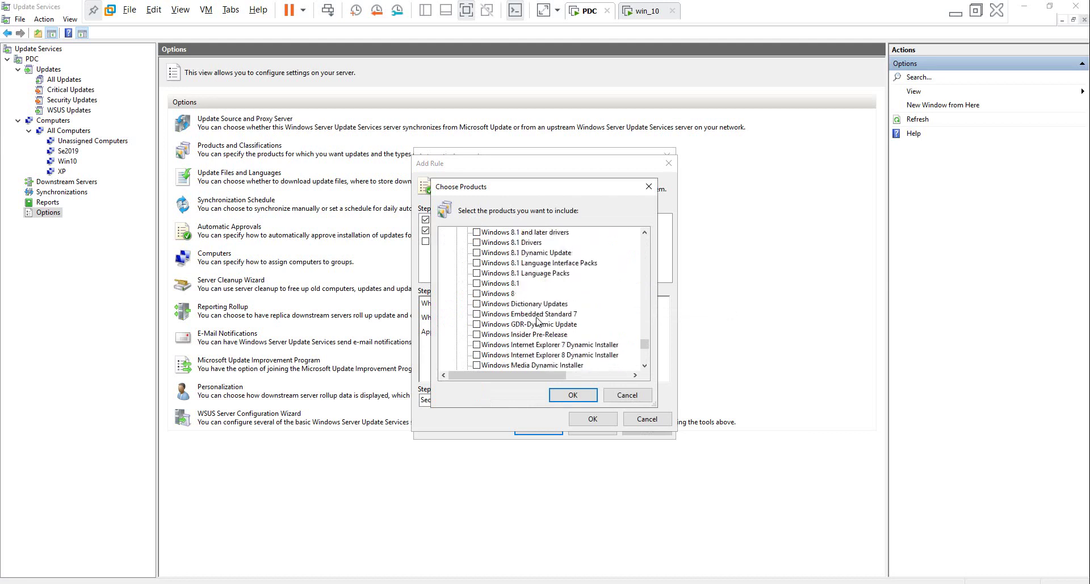
pyautogui.scroll(1, 537, 321)
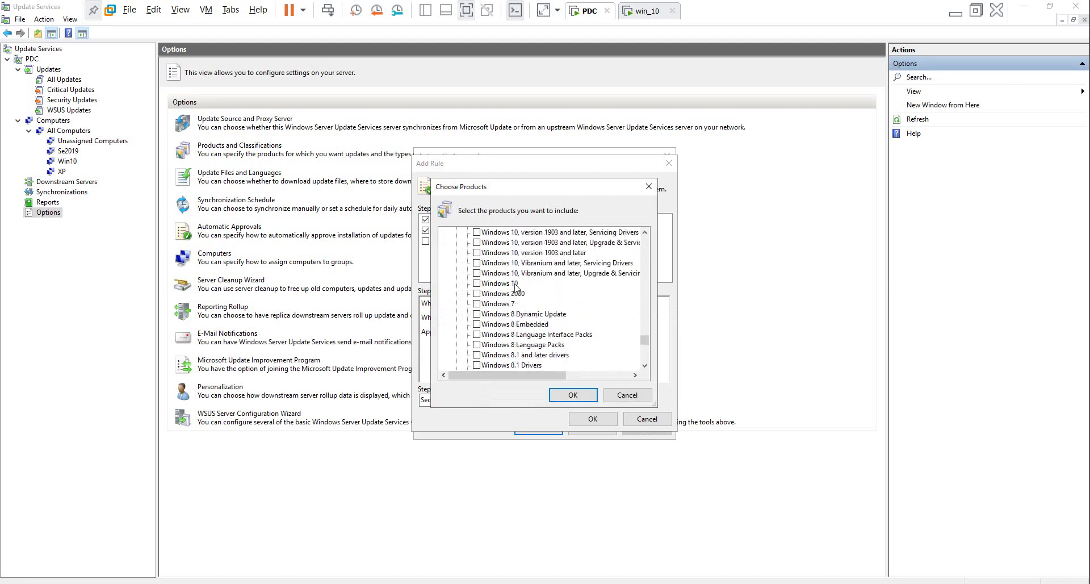
pyautogui.click(476, 252)
pyautogui.click(476, 262)
pyautogui.click(476, 273)
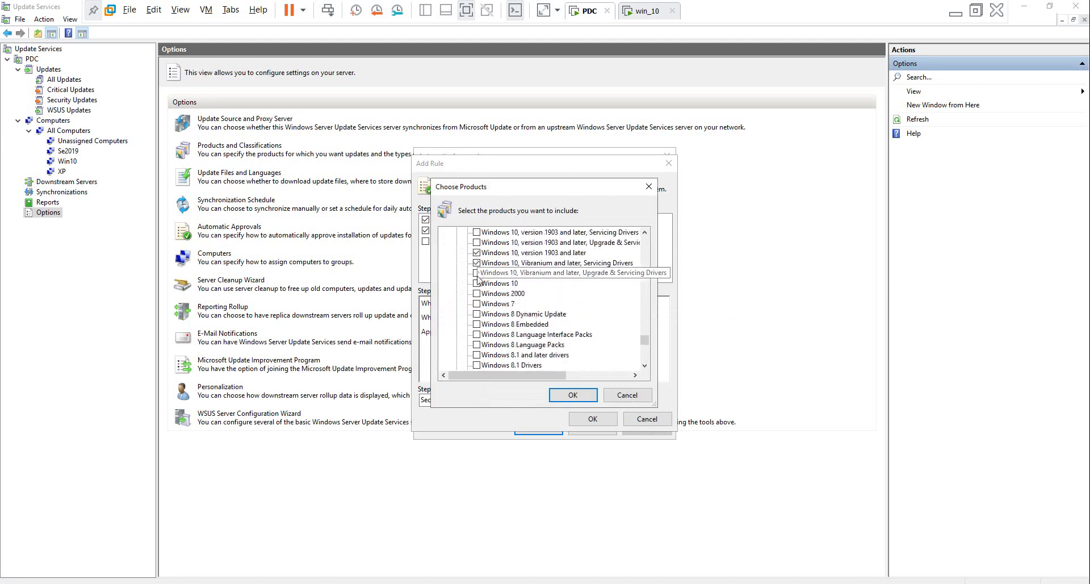
pyautogui.click(476, 283)
pyautogui.click(569, 395)
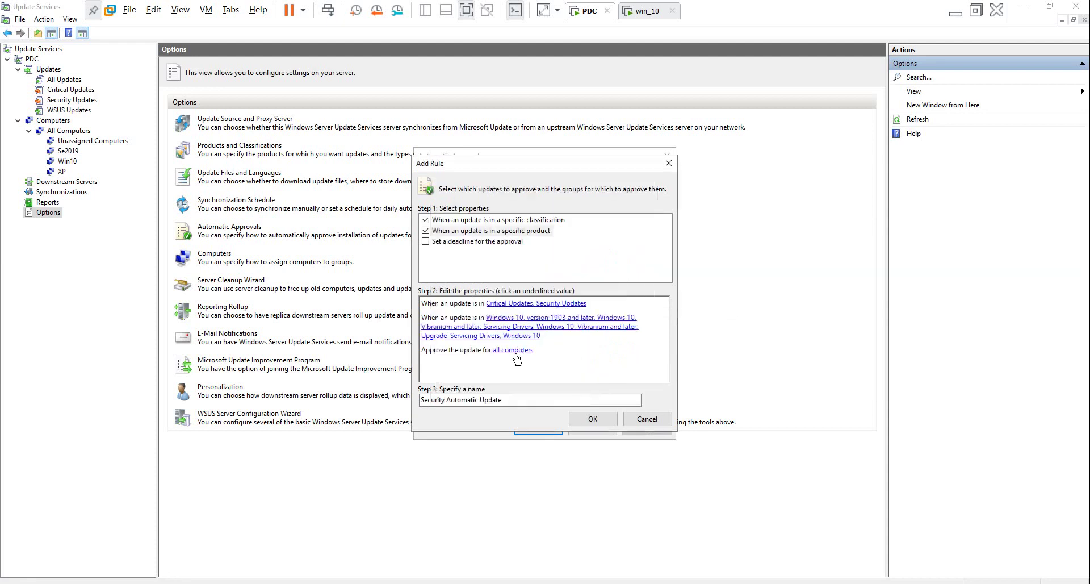
# Approve the rule's updates only for the Win10 computer group and save the Security Automatic Update rule
pyautogui.click(514, 351)
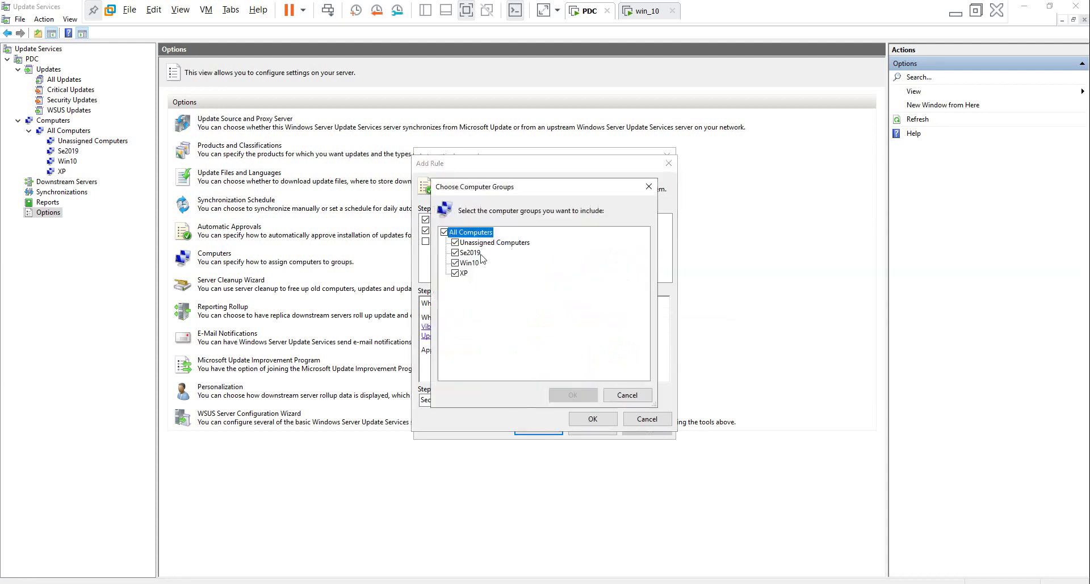
pyautogui.click(463, 263)
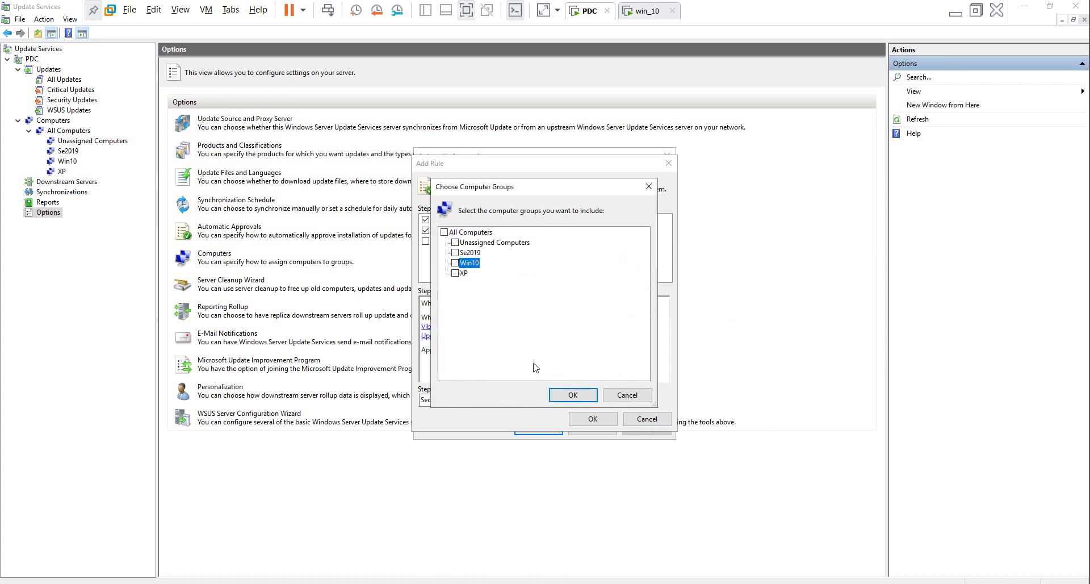
pyautogui.click(455, 263)
pyautogui.click(575, 396)
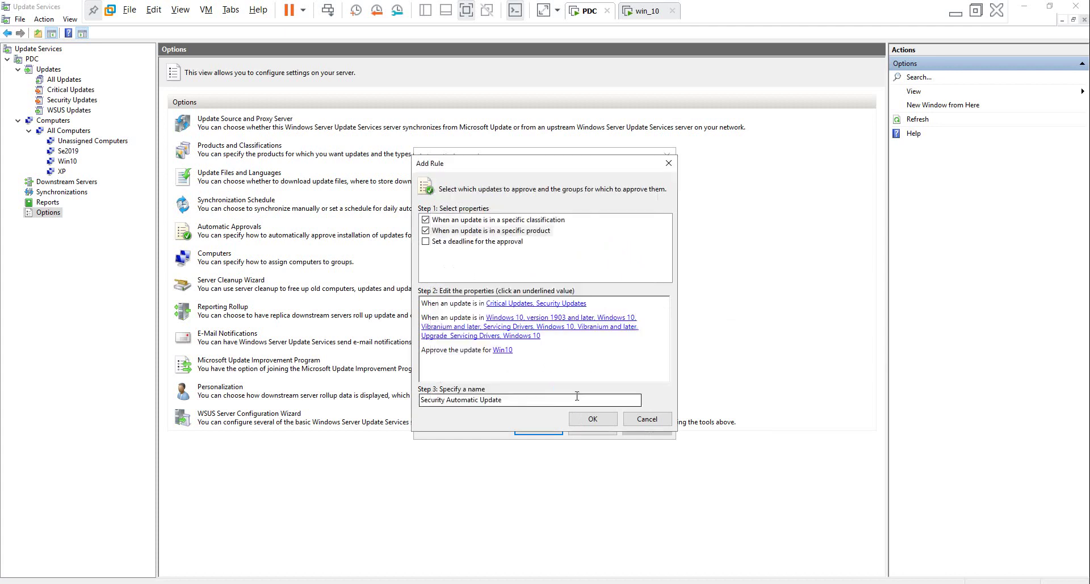
pyautogui.click(601, 420)
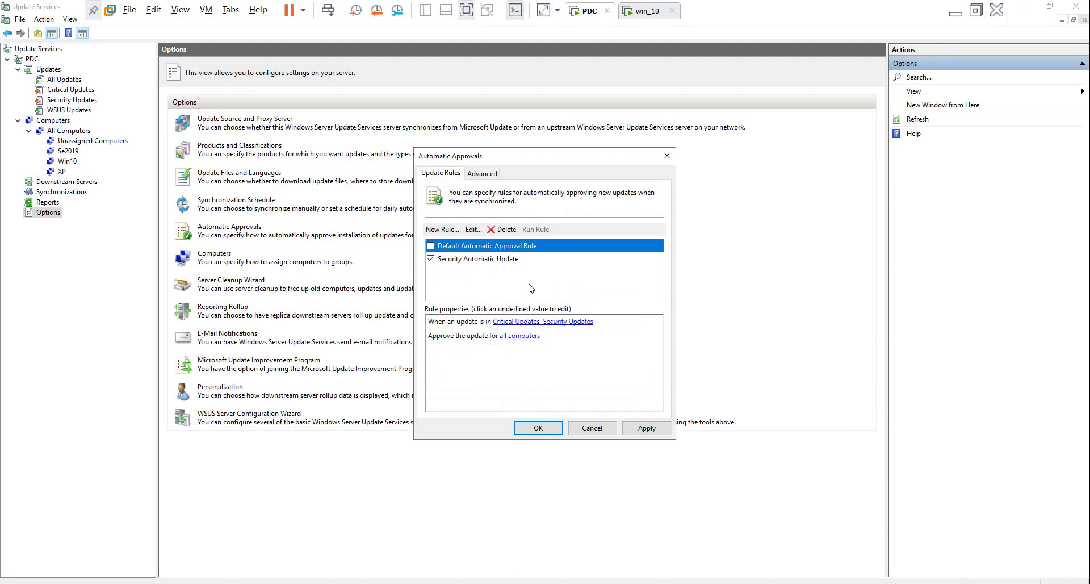
pyautogui.click(646, 428)
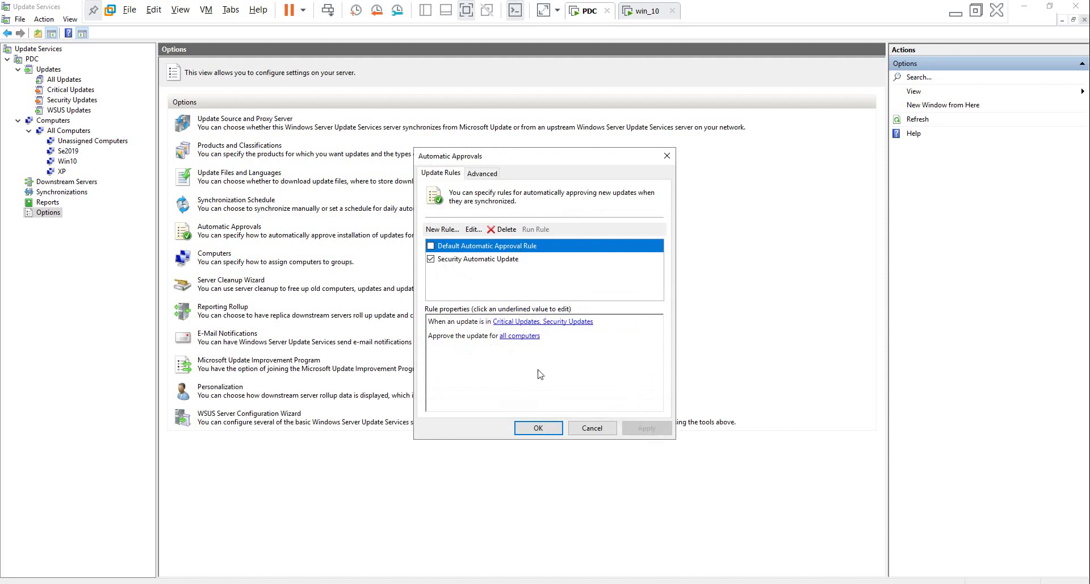
pyautogui.click(543, 426)
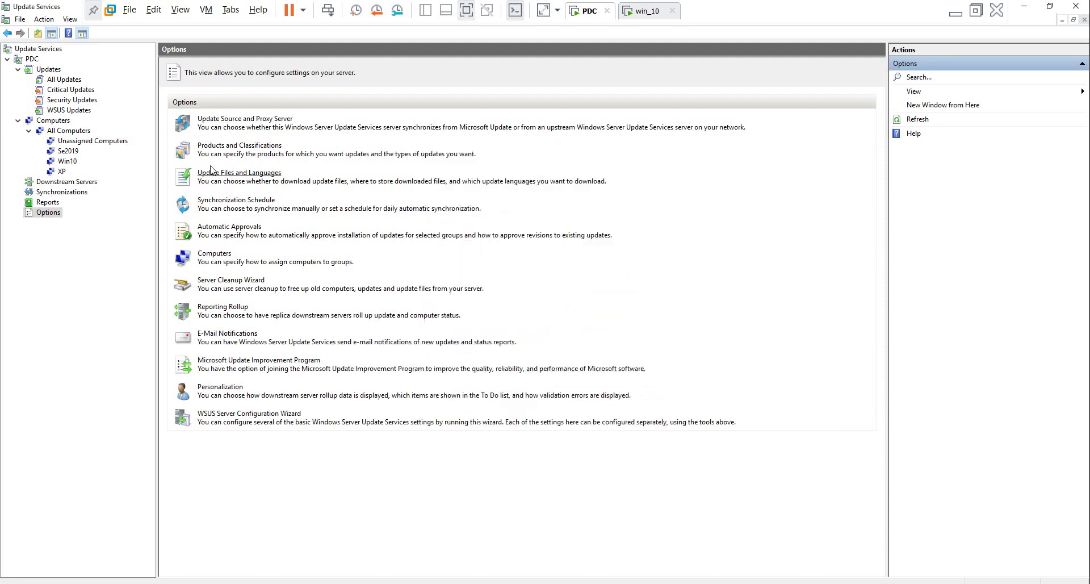
# View the synchronization status in the PDC server overview and return to the server options
pyautogui.click(46, 70)
pyautogui.click(32, 59)
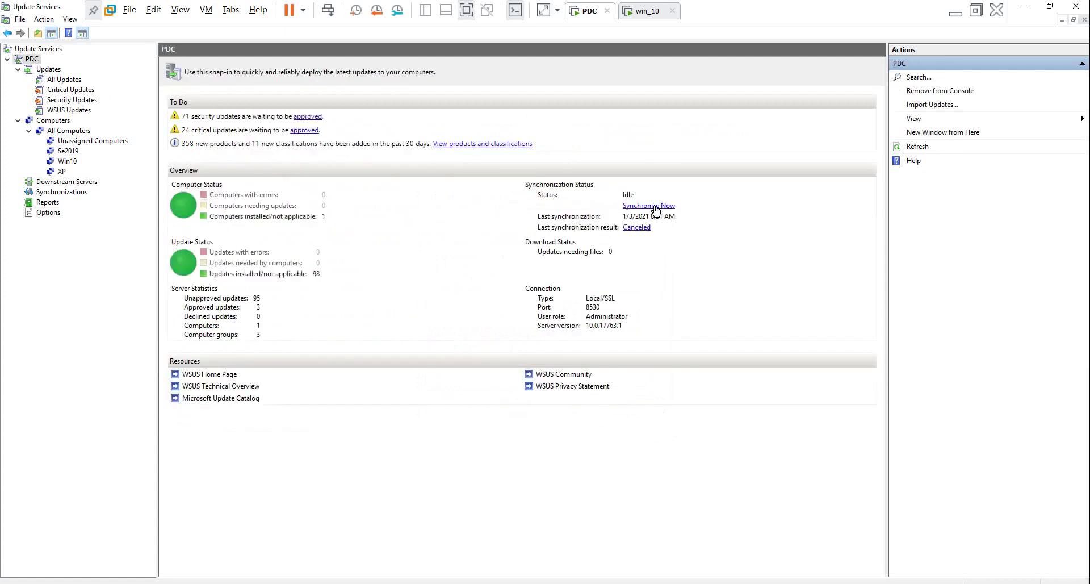
pyautogui.click(49, 213)
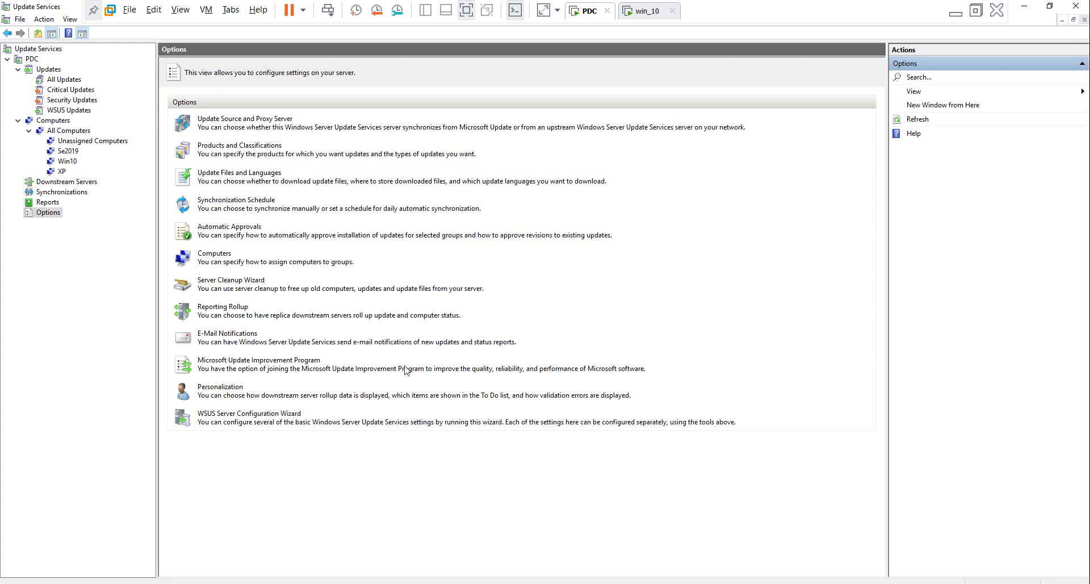
# Run the Server Cleanup Wizard with only Expired updates selected for cleanup, and finish it
pyautogui.click(247, 282)
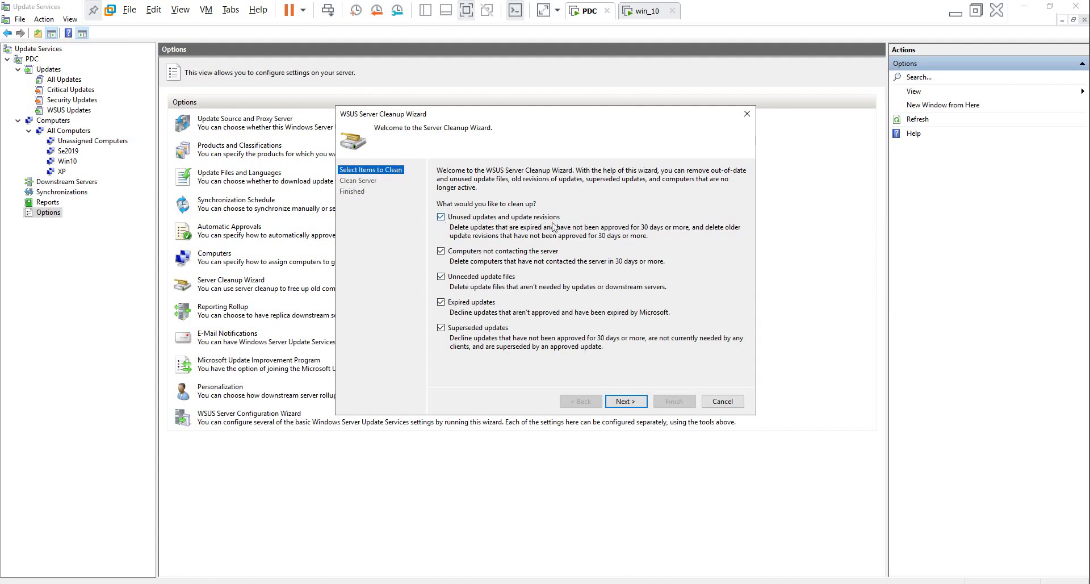
pyautogui.click(442, 218)
pyautogui.click(441, 277)
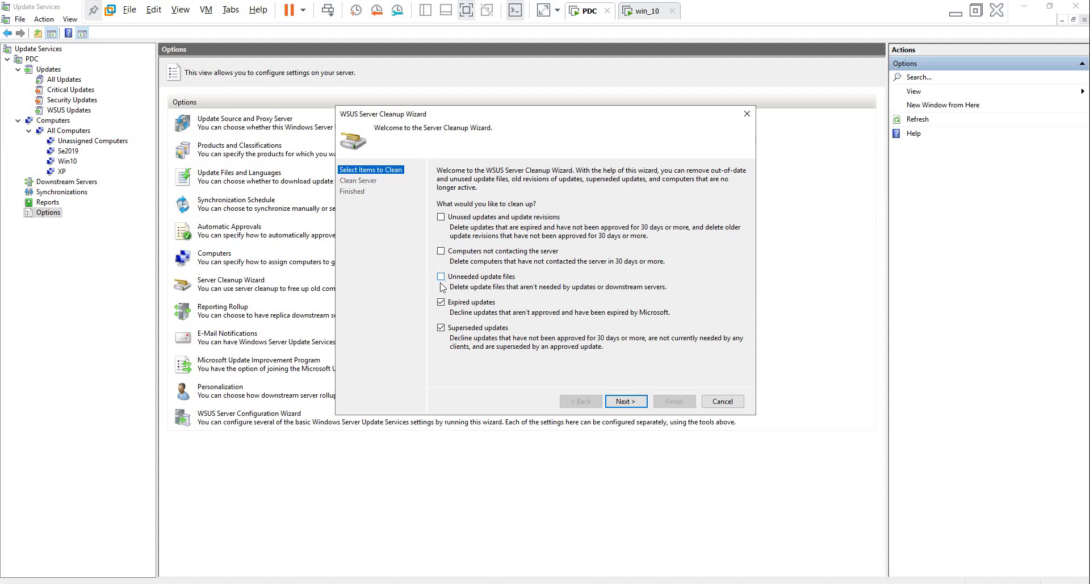
pyautogui.click(441, 328)
pyautogui.click(632, 405)
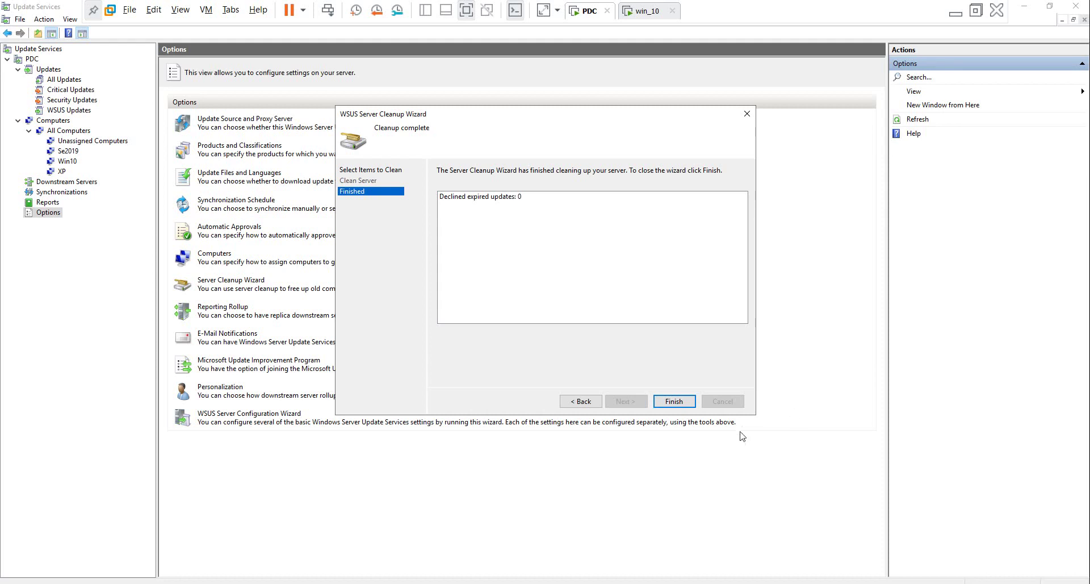
pyautogui.click(675, 401)
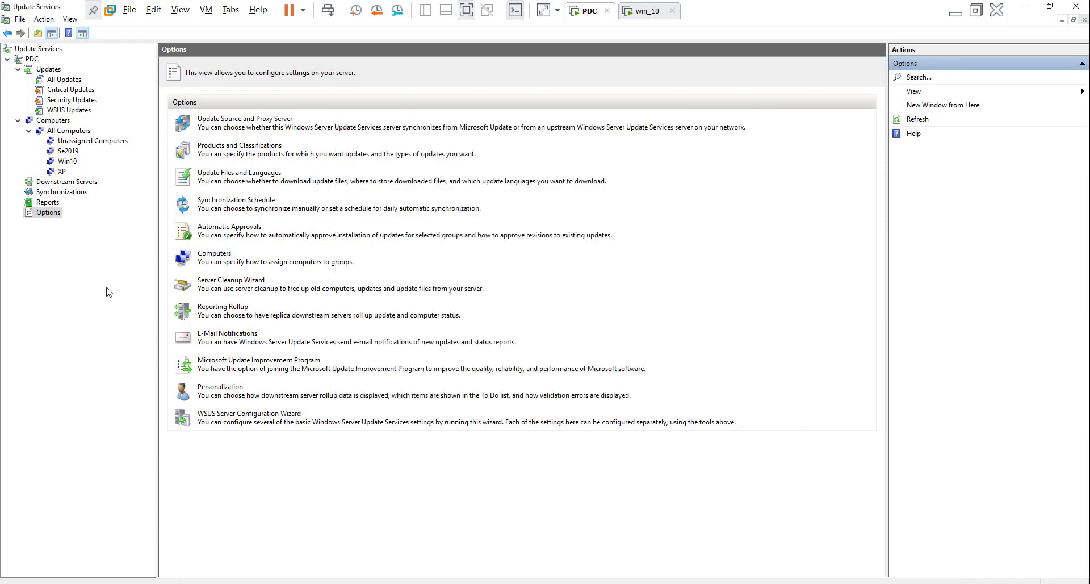
# Check the PDC overview, and review the general and mail server settings of the E-Mail Notifications option without changing them
pyautogui.click(33, 59)
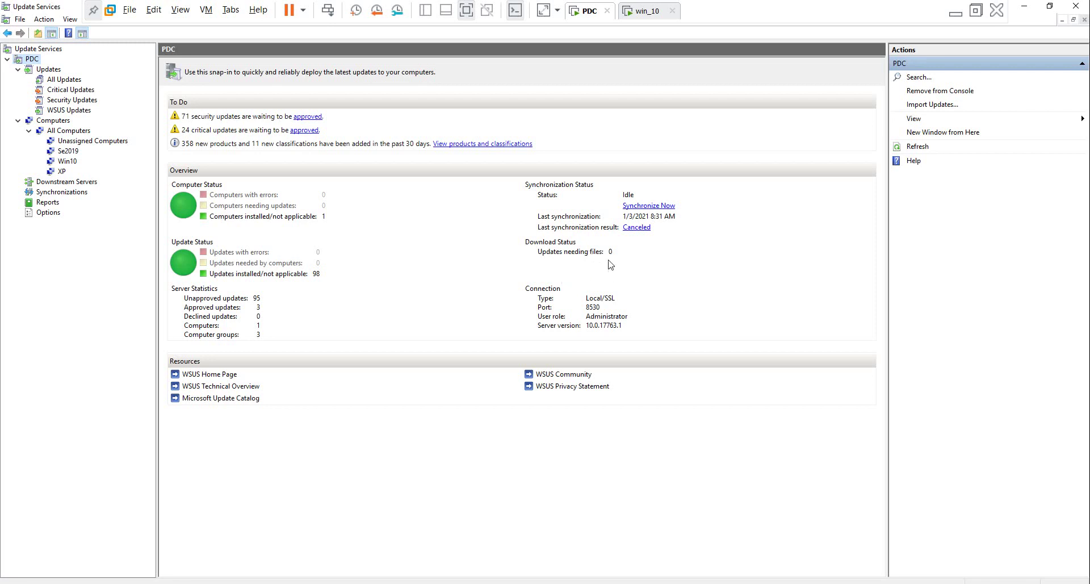
pyautogui.click(48, 213)
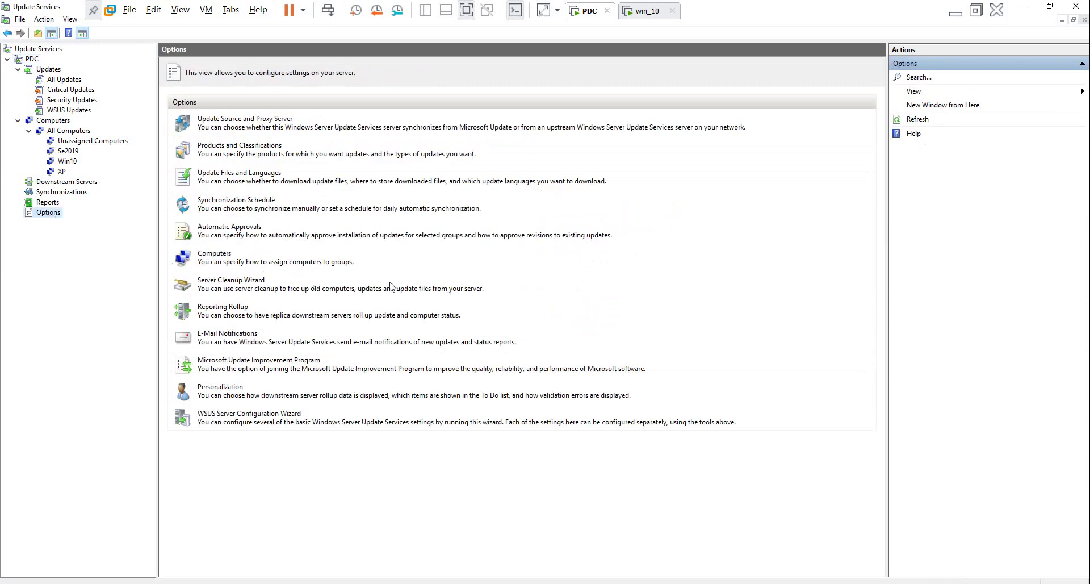
pyautogui.click(241, 334)
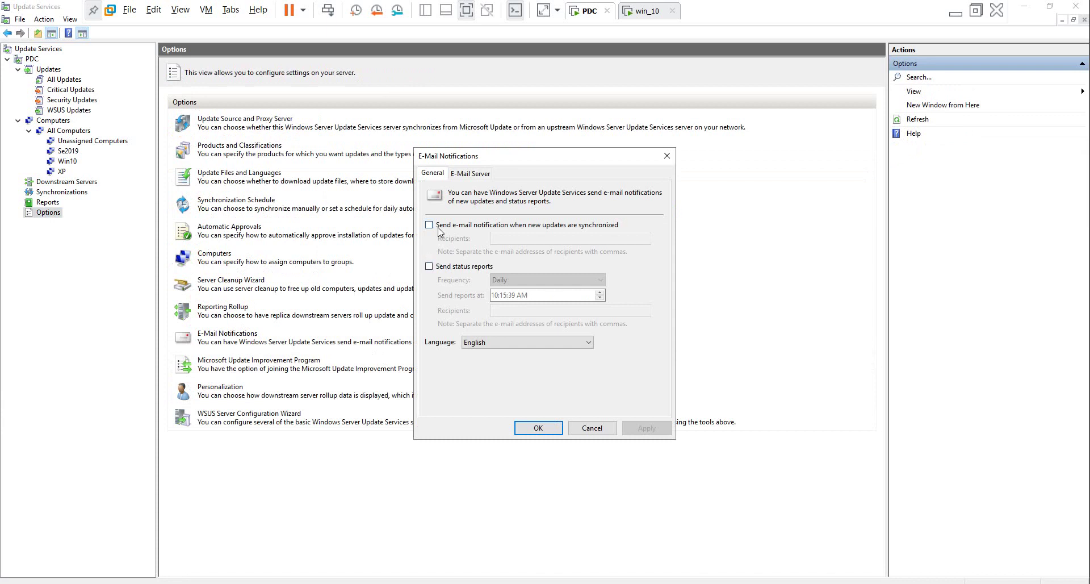
pyautogui.click(471, 173)
pyautogui.click(539, 205)
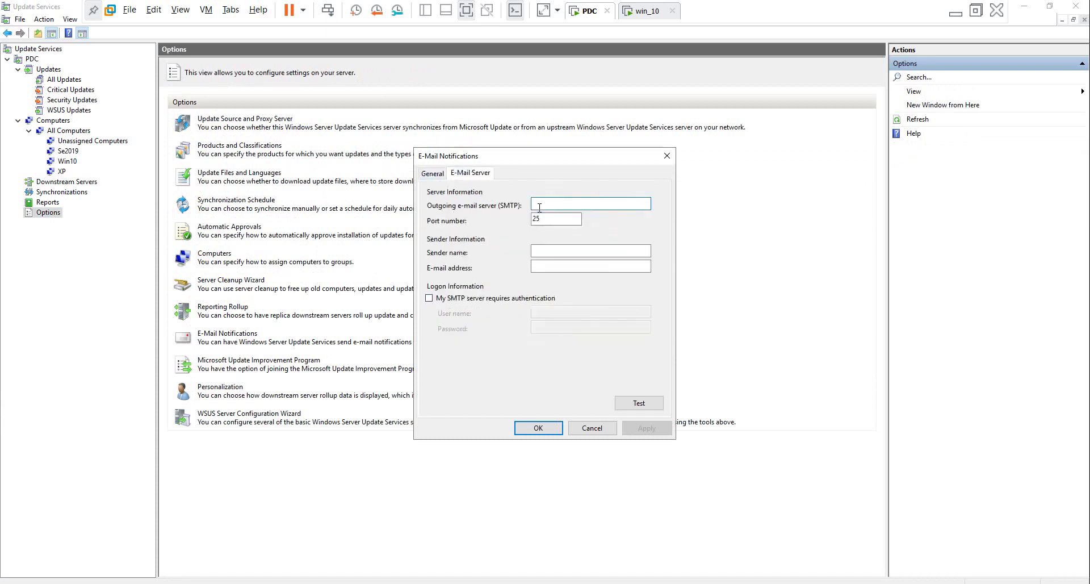
pyautogui.click(591, 427)
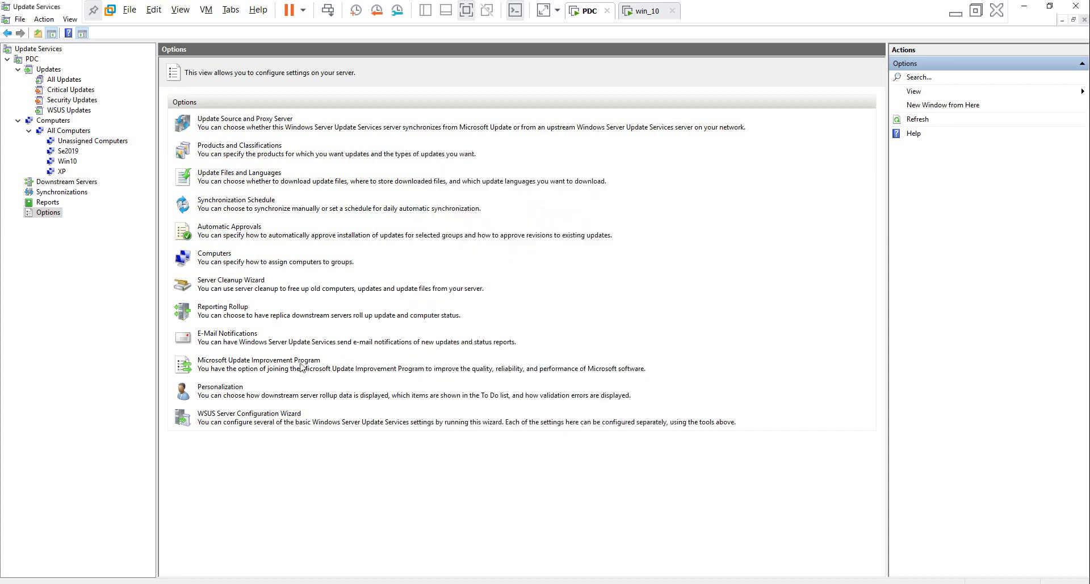
# Review the Microsoft Update Improvement Program and Personalization options without changing them
pyautogui.click(259, 362)
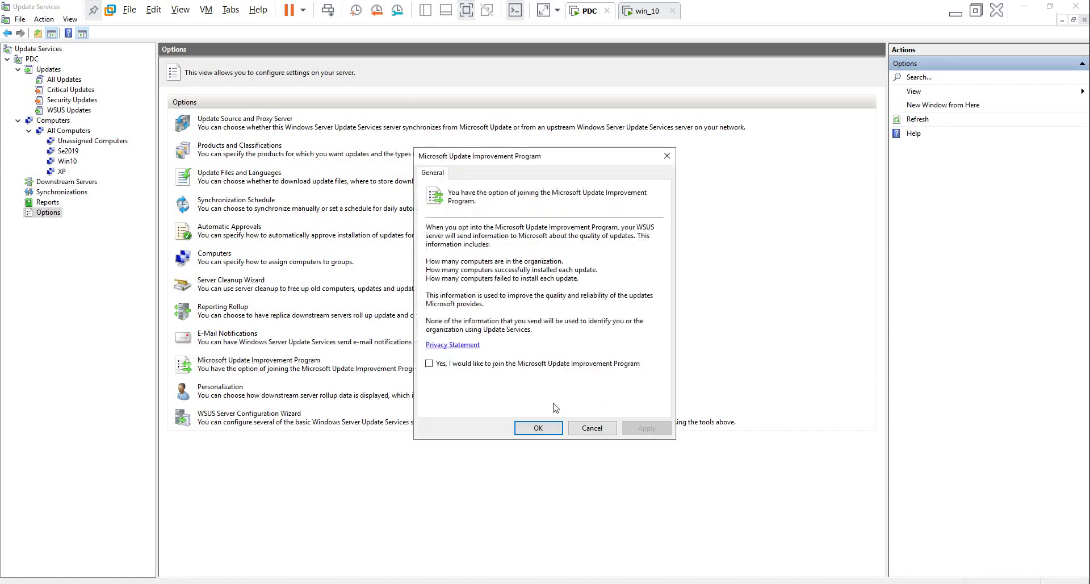
pyautogui.click(592, 428)
pyautogui.click(219, 387)
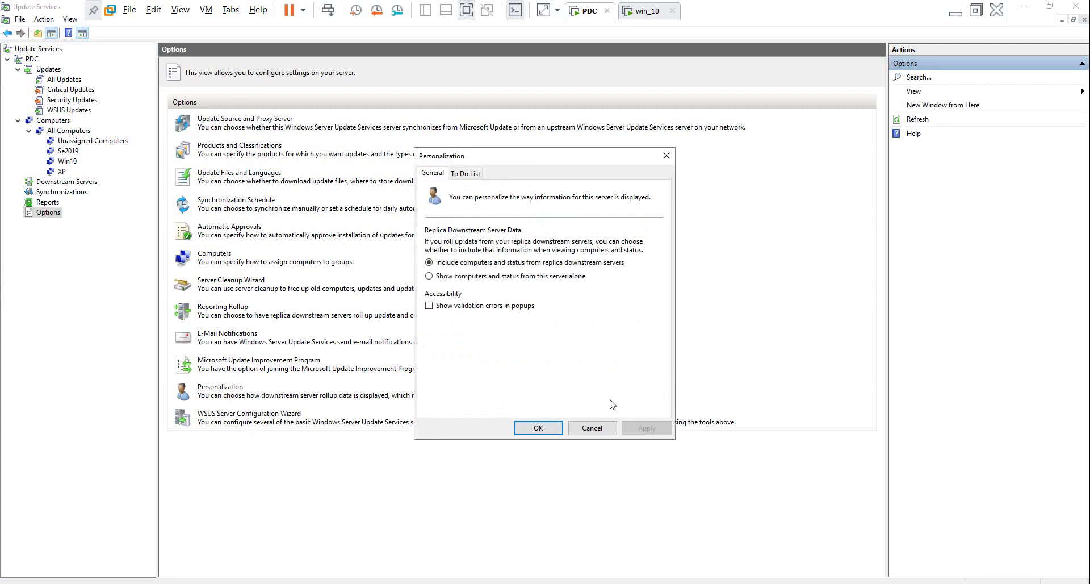
pyautogui.click(592, 428)
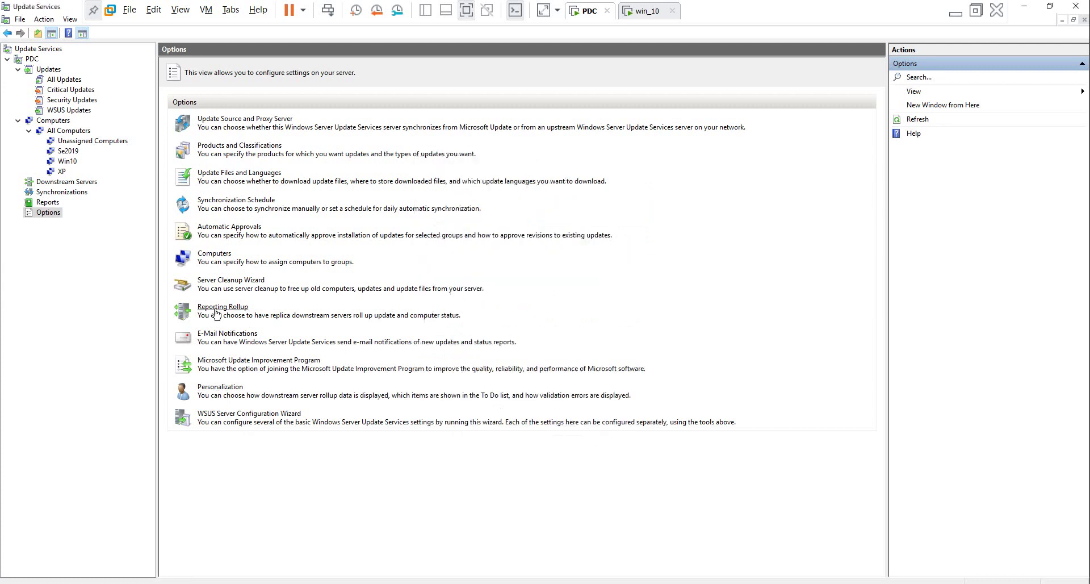
# Look through the WSUS Server Configuration Wizard pages up to the upstream server connection, and cancel the wizard
pyautogui.click(252, 418)
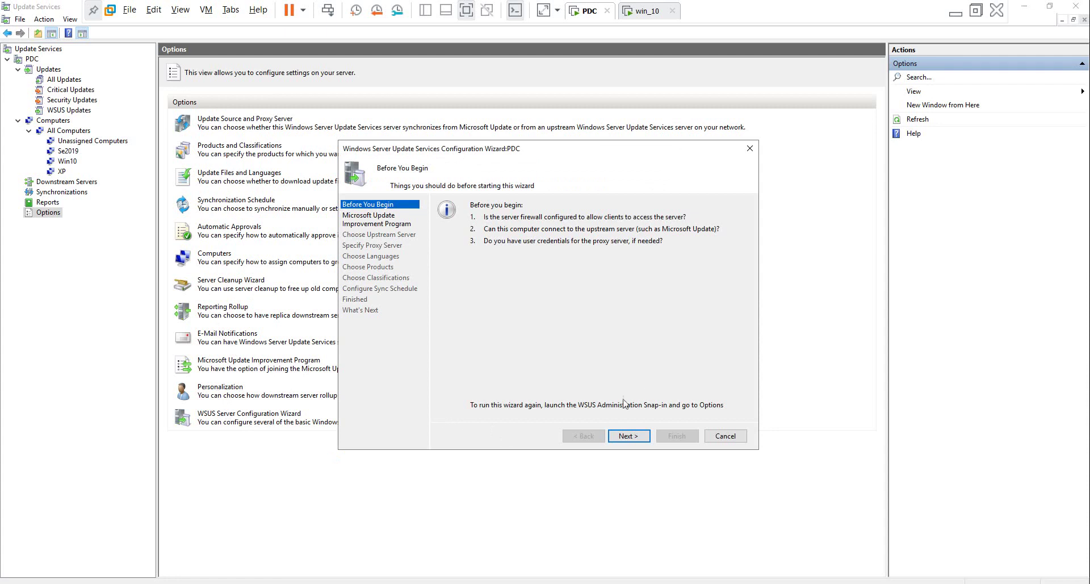
pyautogui.click(636, 437)
pyautogui.click(628, 437)
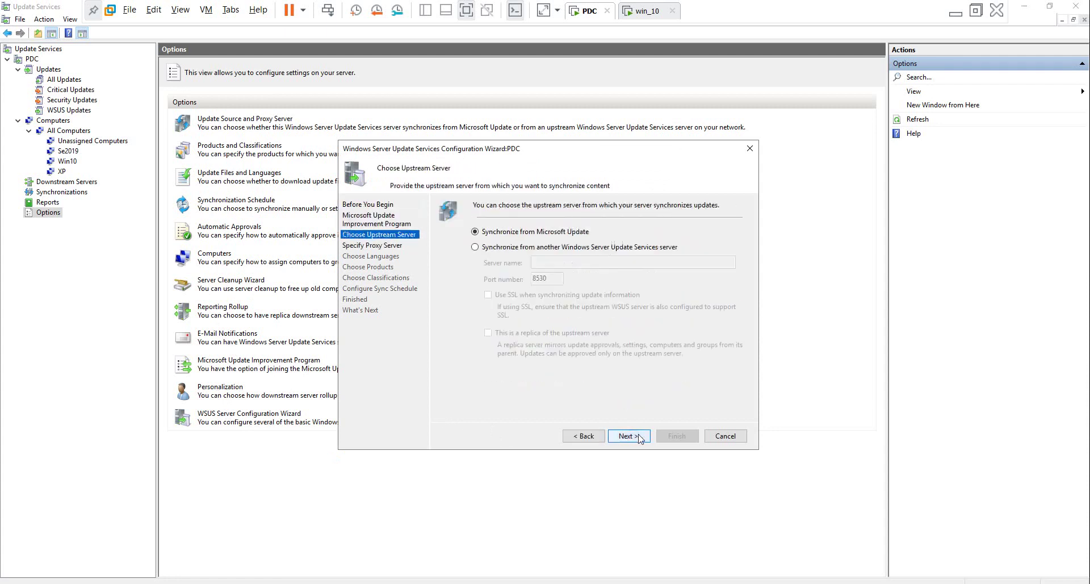
pyautogui.click(628, 437)
pyautogui.click(639, 436)
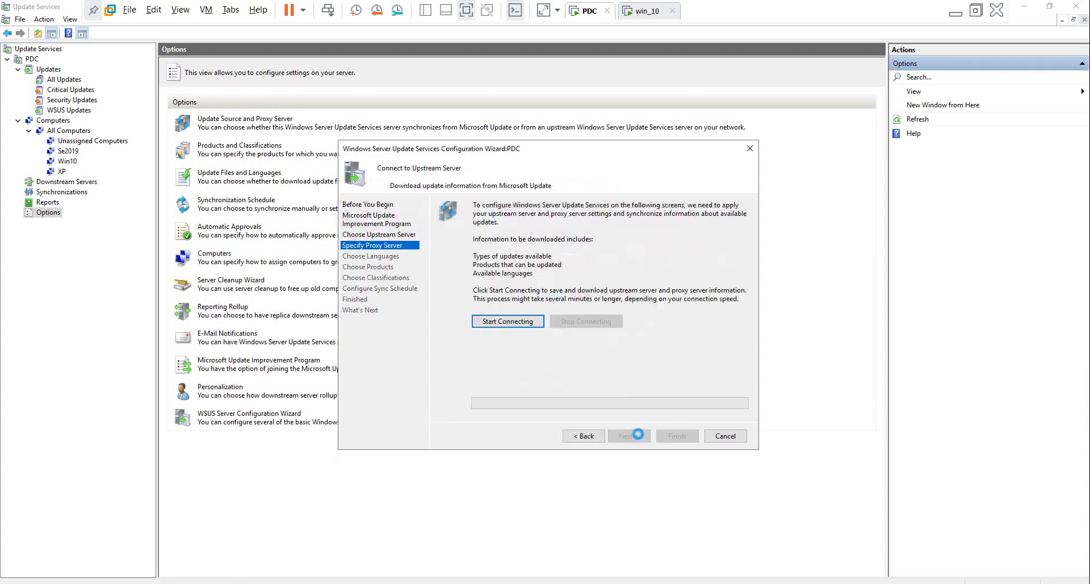
pyautogui.click(727, 436)
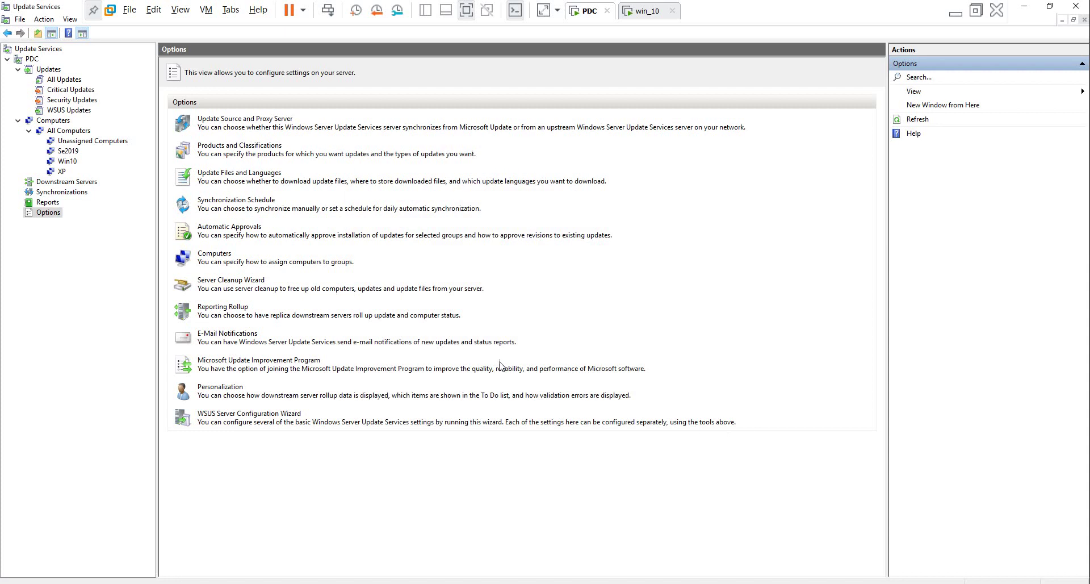